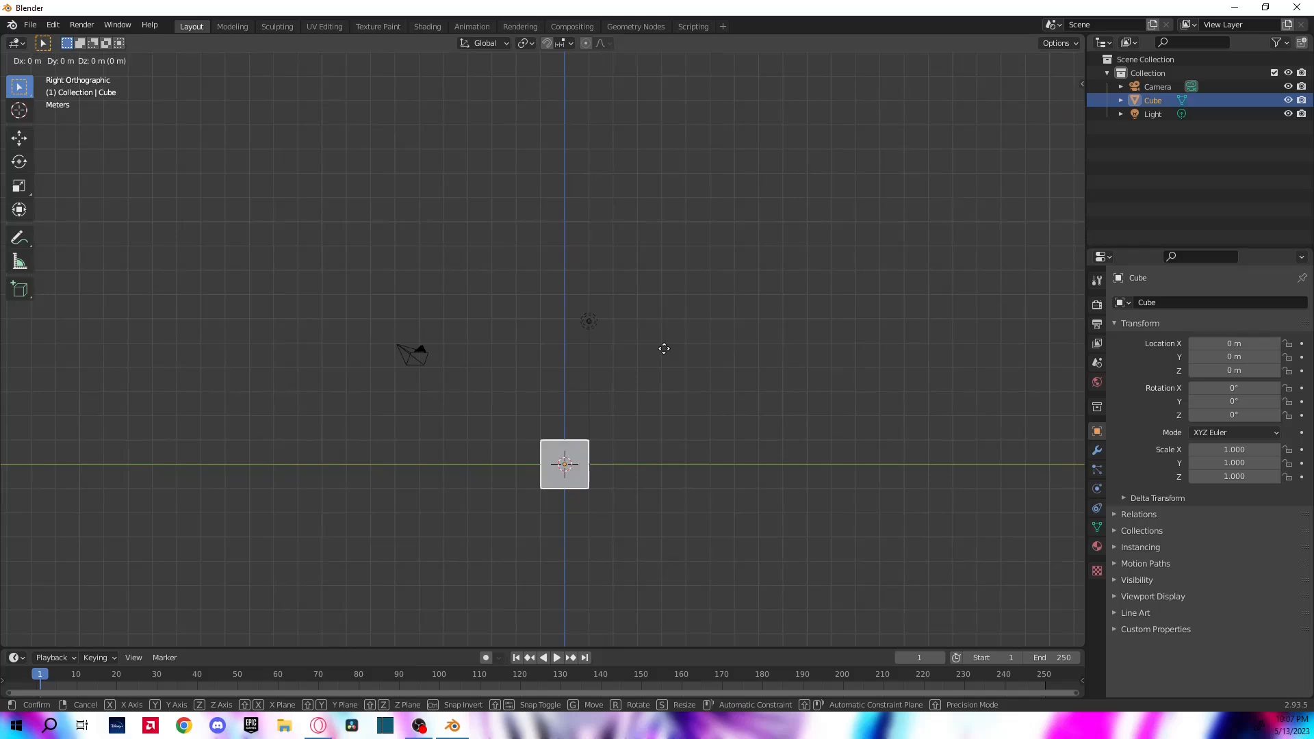
Move the default cube straight up along Z to a height of about 11 m
key("z")
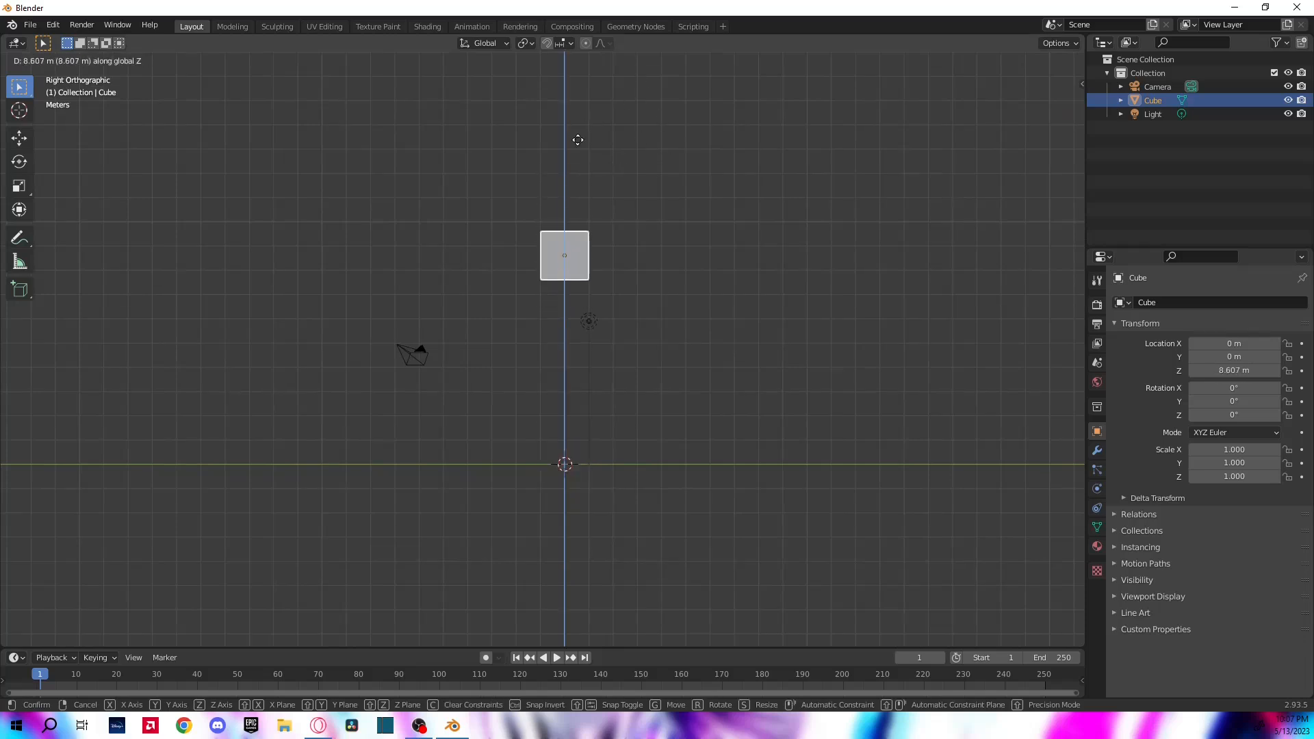
left_click(619, 84)
scroll(690, 401, "down", 3)
middle_click_drag(660, 319, 642, 397, "shift")
scroll(642, 397, "up", 2)
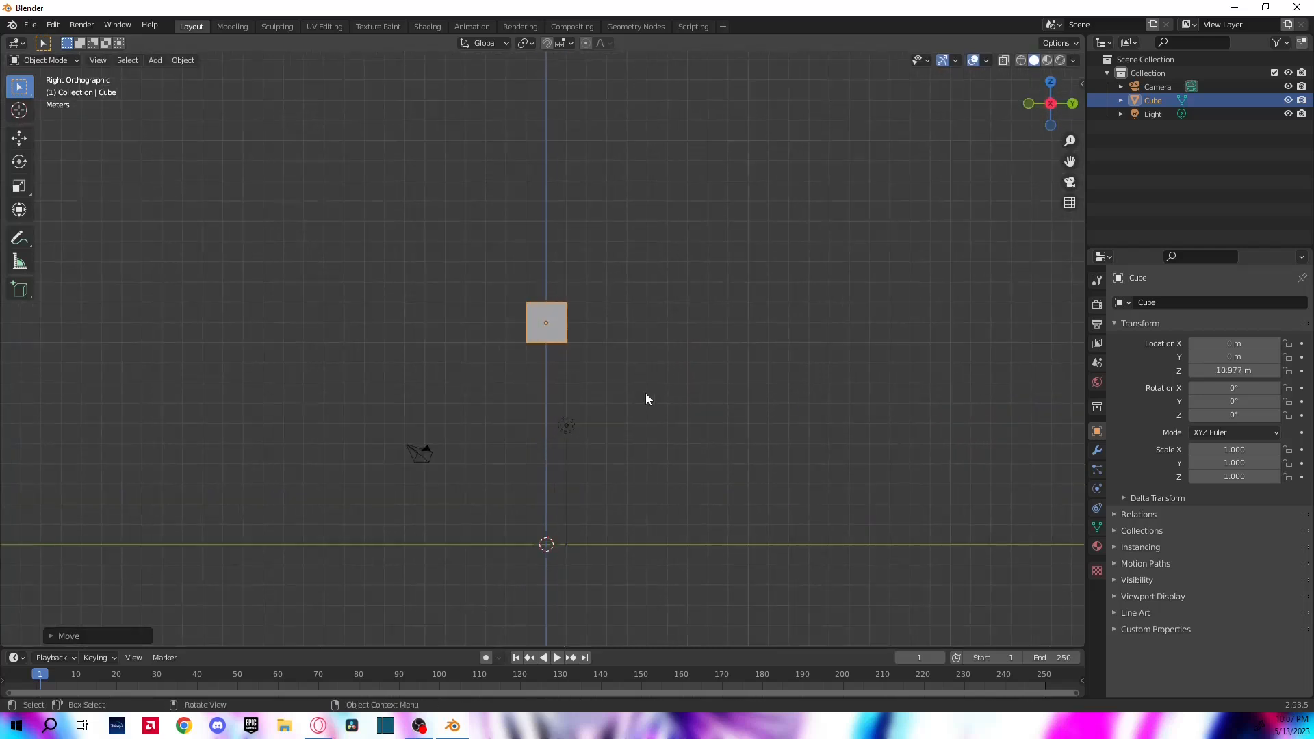
Stretch the cube along Y to a scale of about 33.25 and enter Edit Mode on the resulting bar
key("s")
key("y")
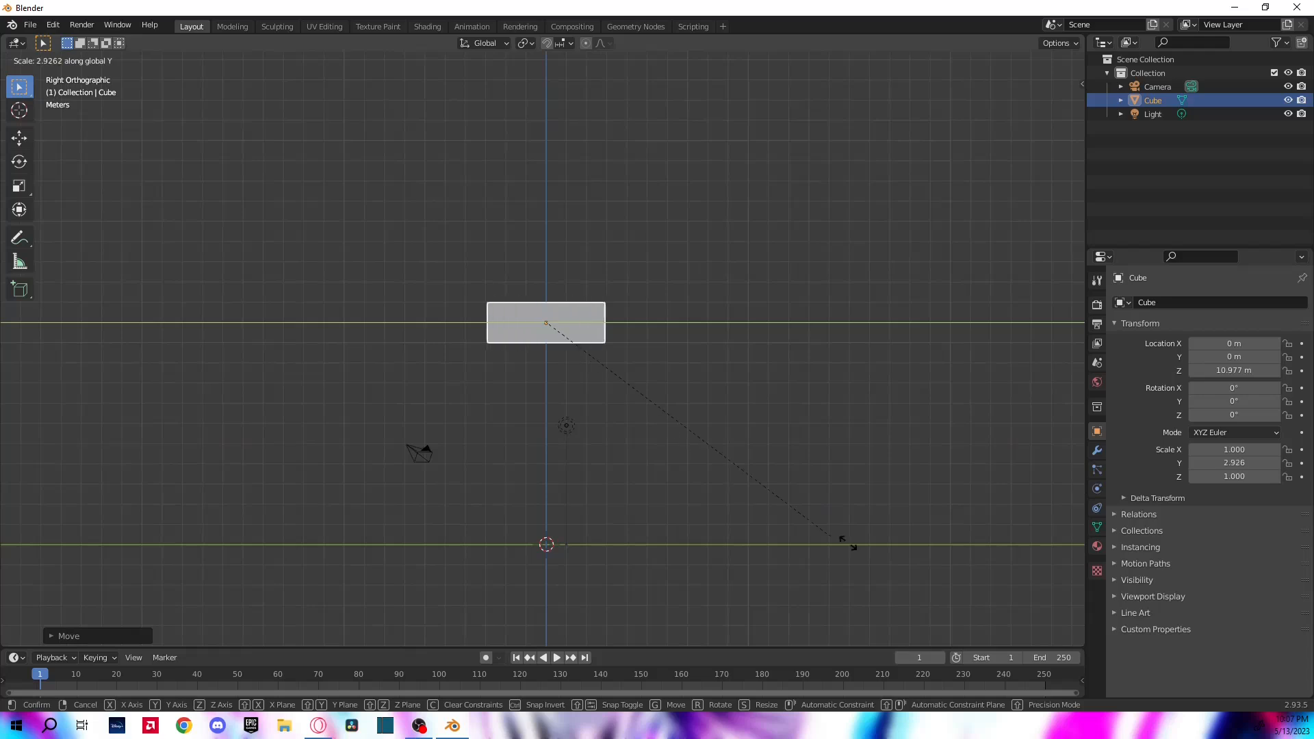
left_click(557, 170)
scroll(534, 182, "down", 3)
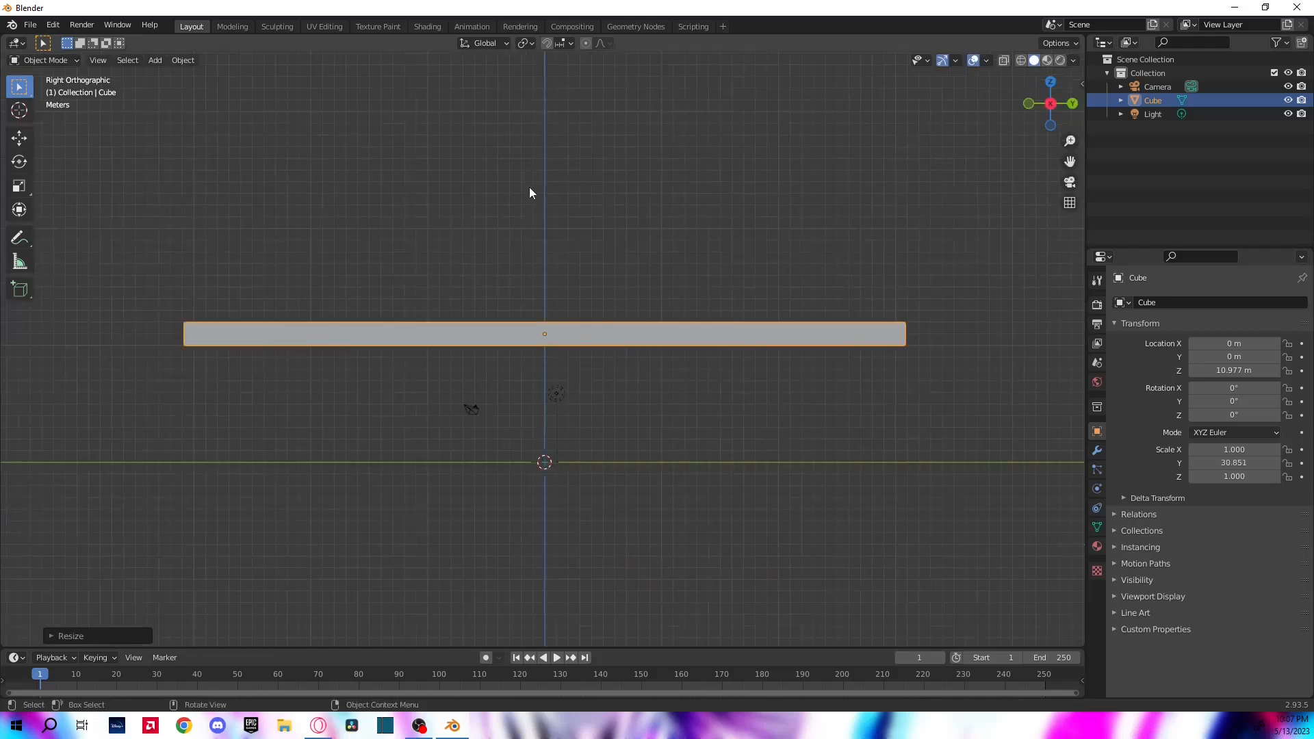
key("s")
key("y")
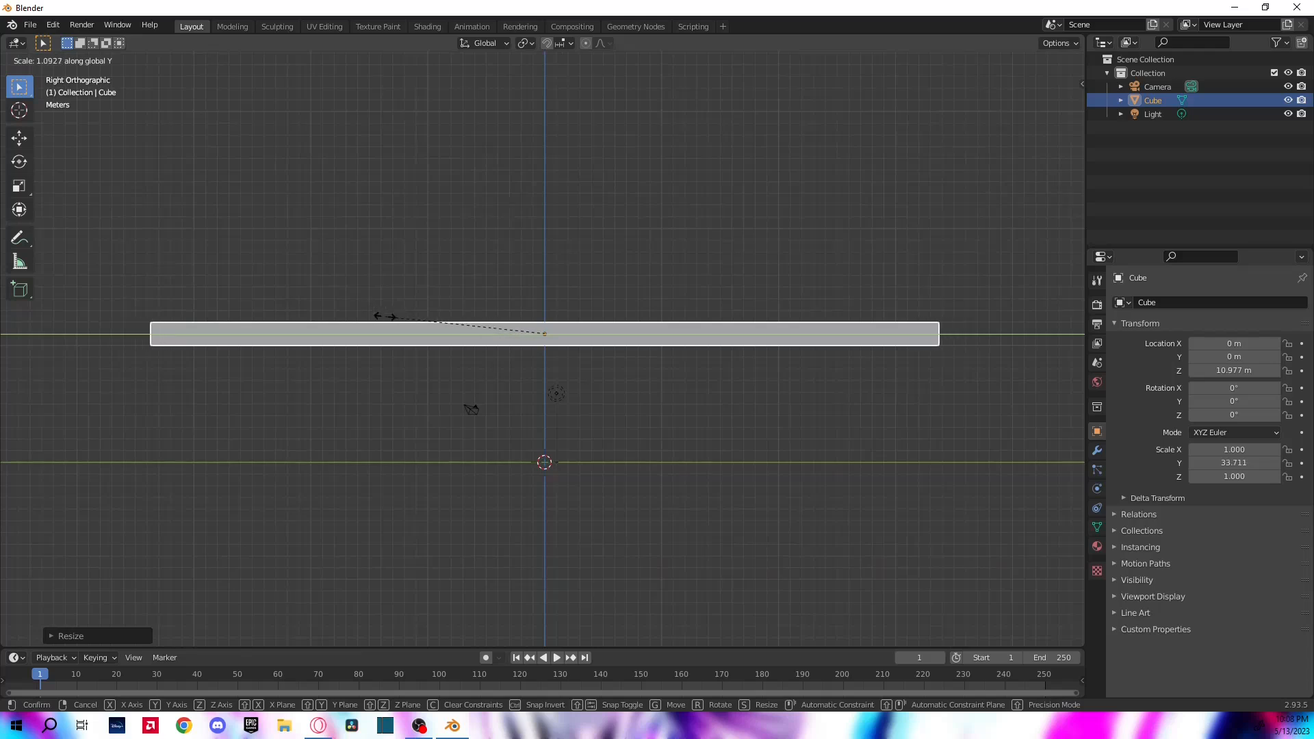
left_click(387, 318)
left_click(531, 388)
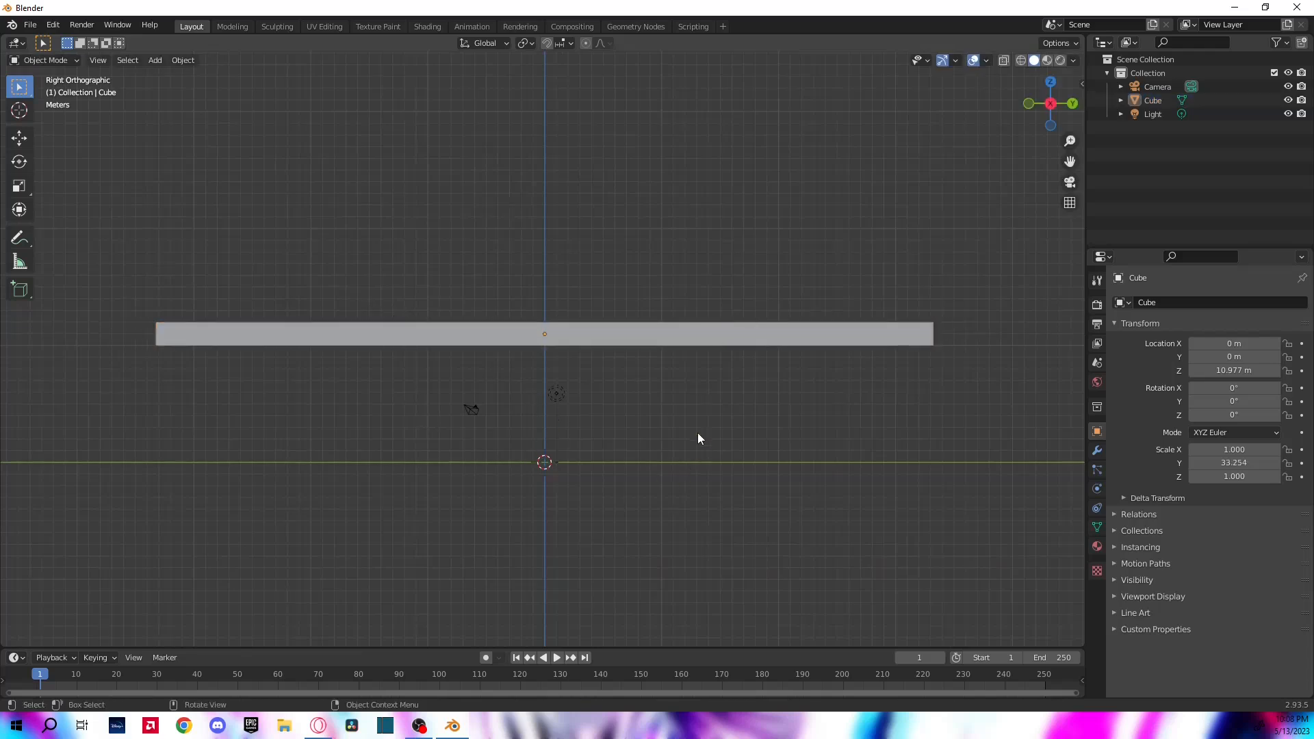
key("Tab")
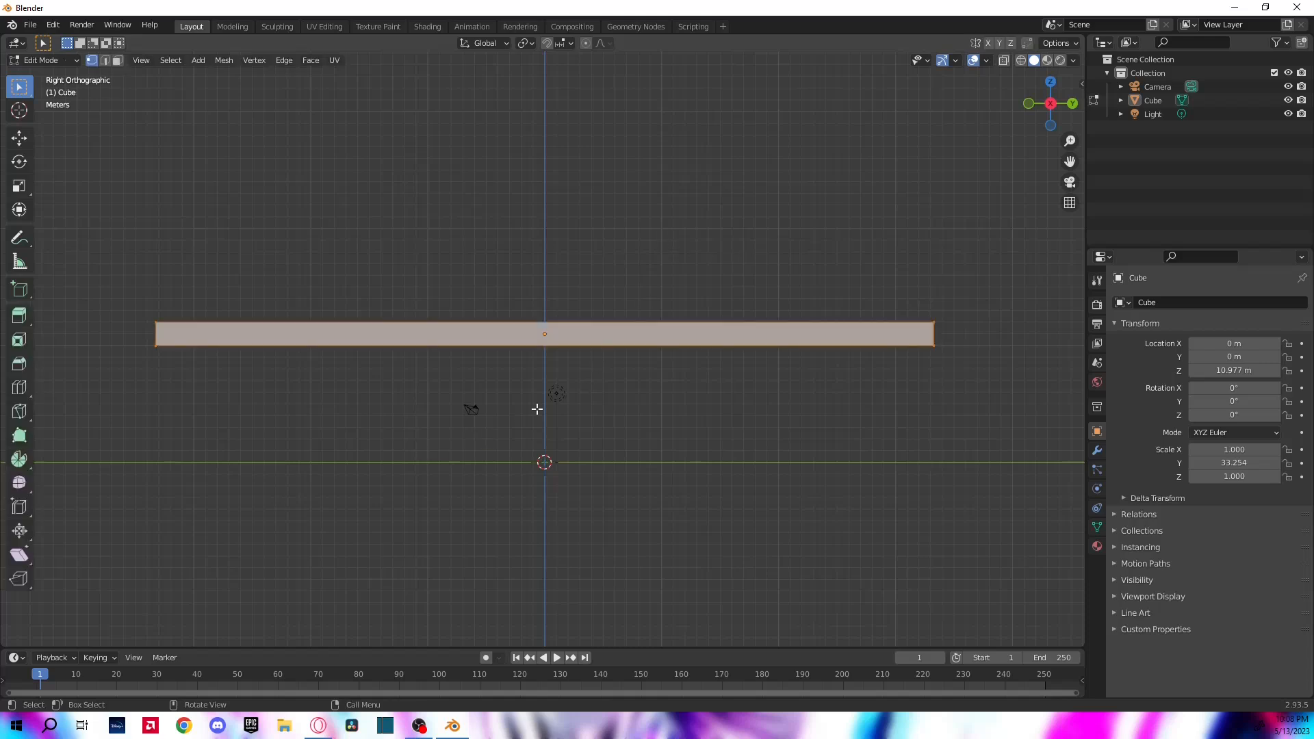
key("ctrl+r")
scroll(696, 338, "up", 1)
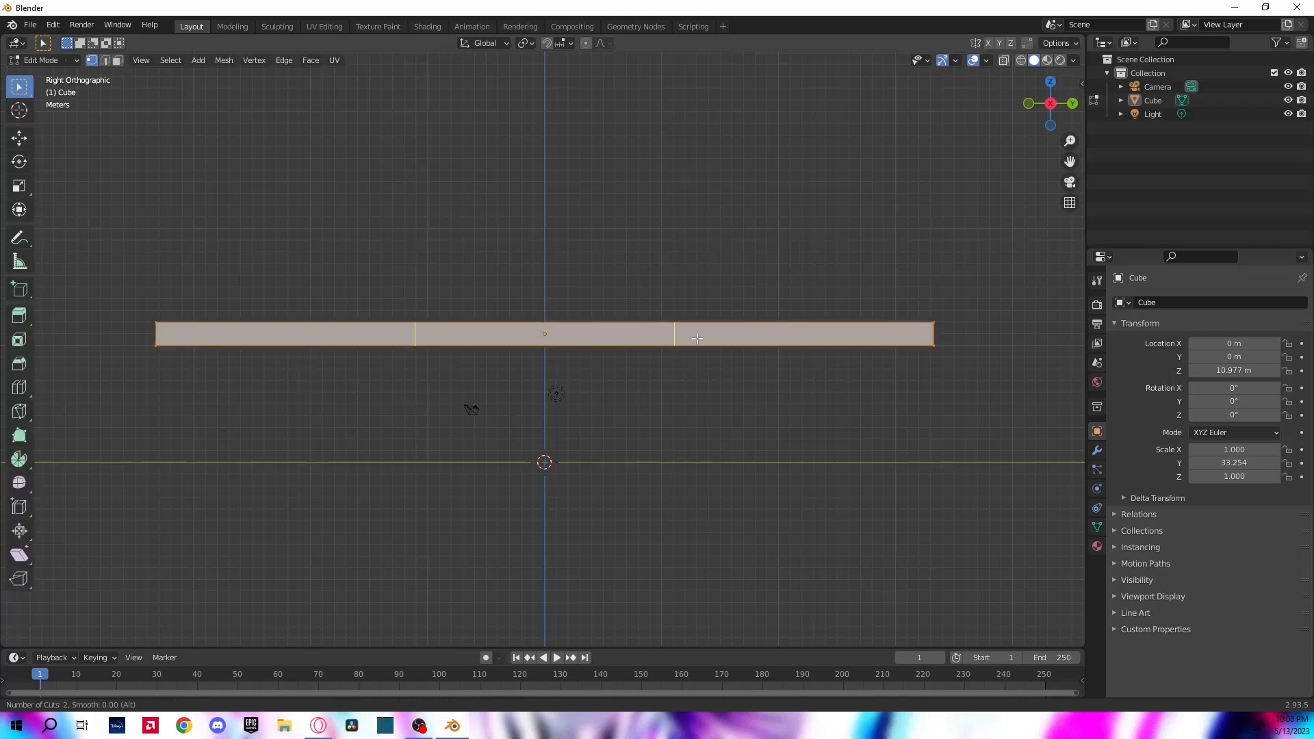
scroll(697, 339, "up", 11)
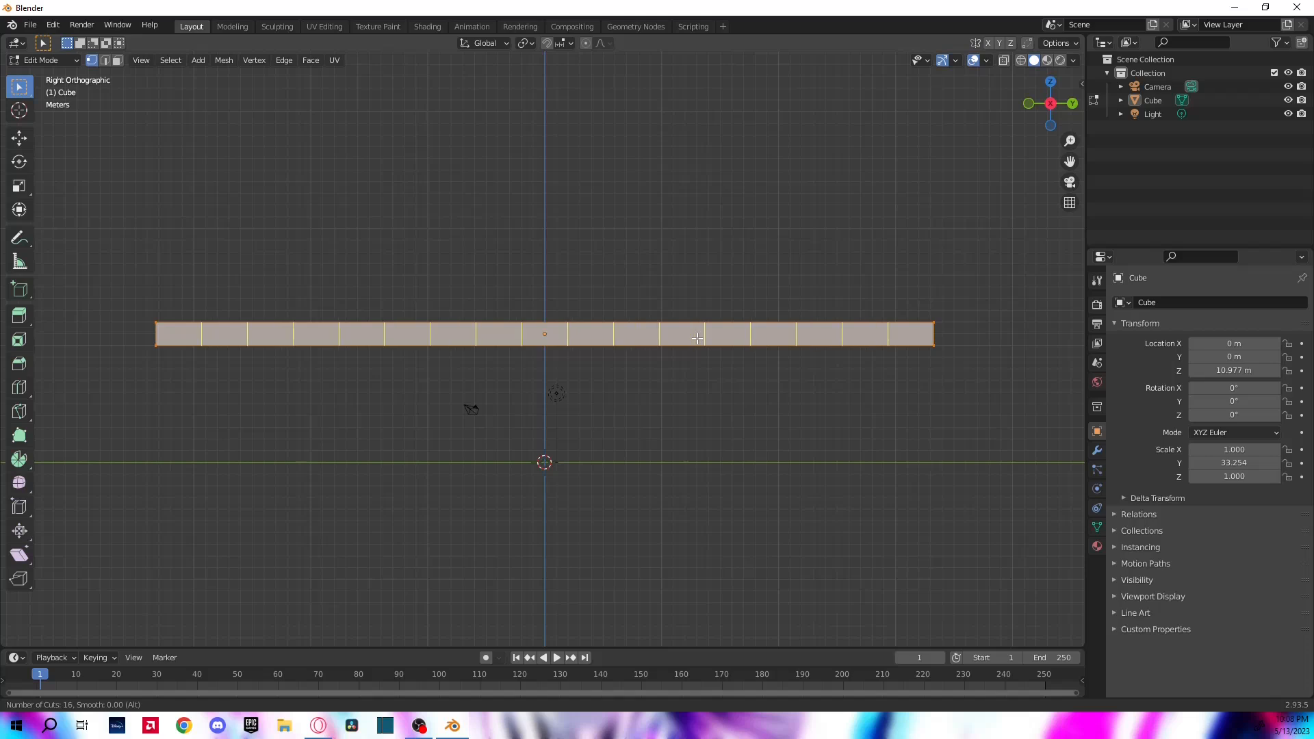
right_click(697, 338)
right_click(696, 339)
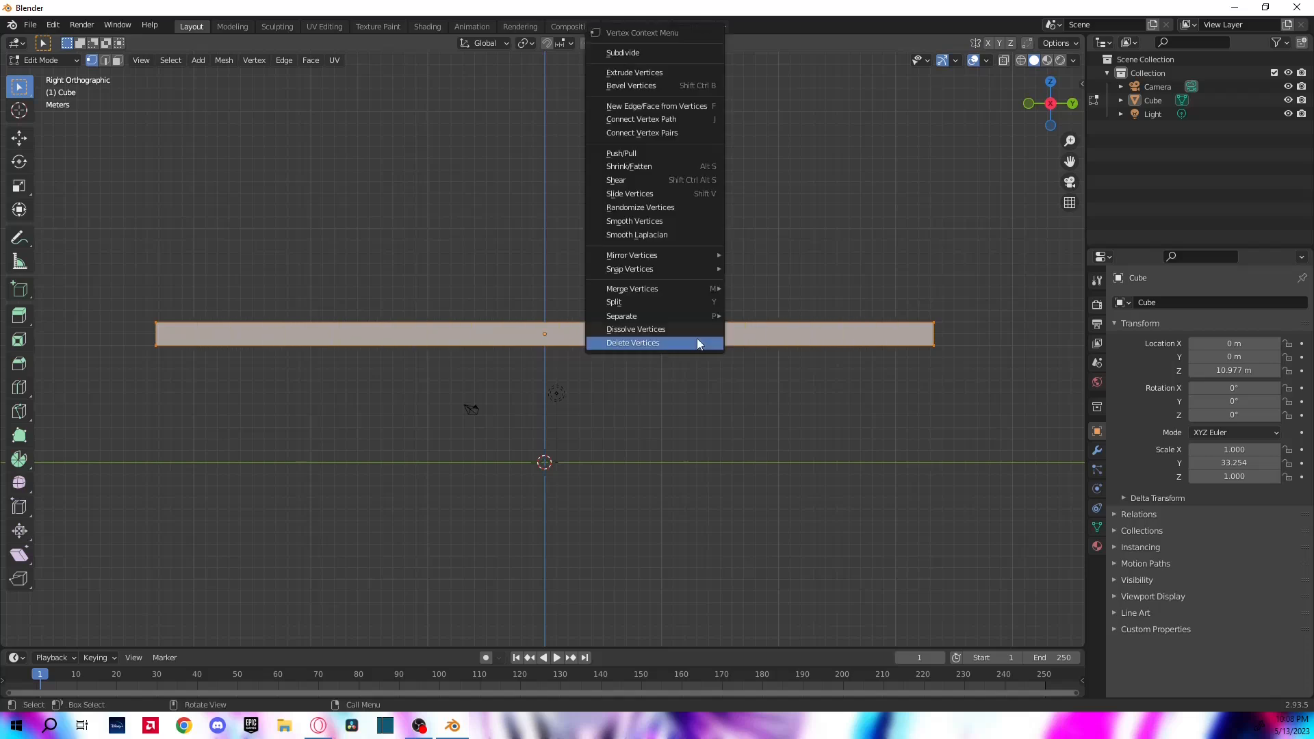
Divide the bar with about 30 evenly spaced loop cuts across its length and one lengthwise loop cut at mid-height
key("ctrl+r")
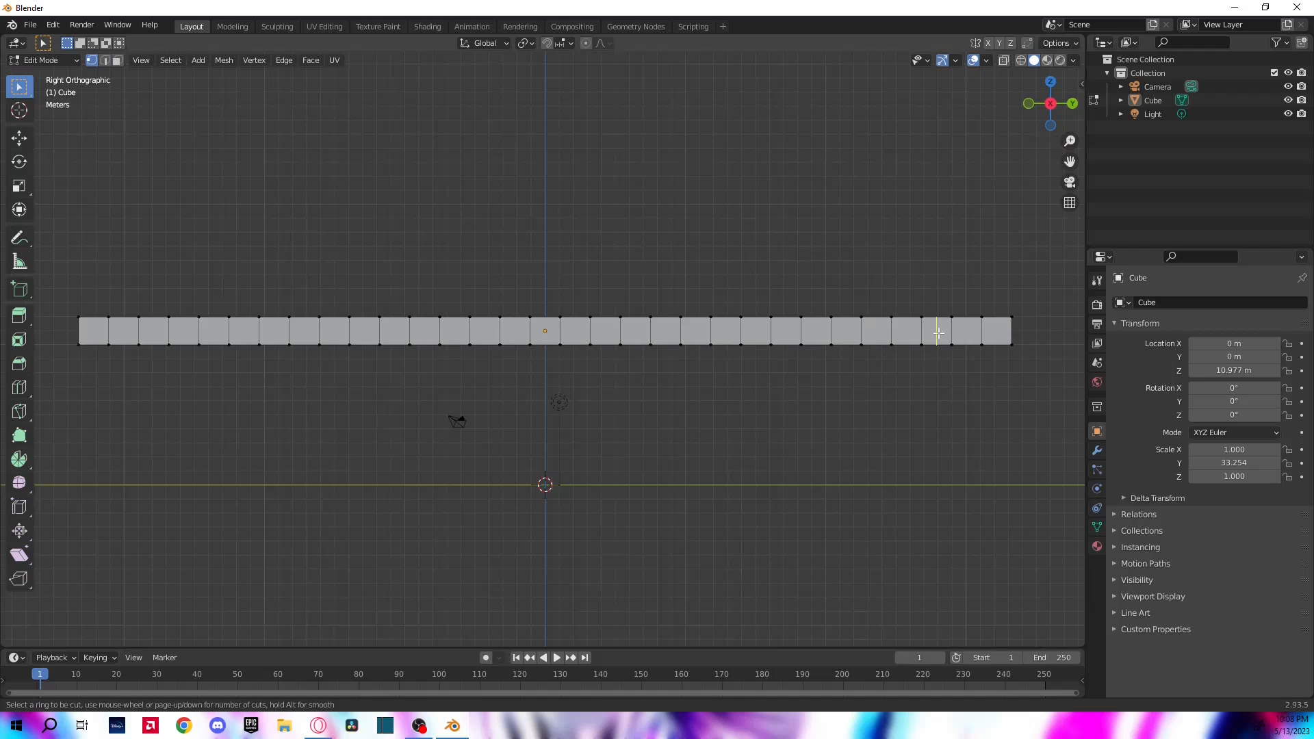
left_click(932, 328)
right_click(929, 327)
left_click(927, 414)
middle_click_drag(927, 413, 882, 436, "shift")
key("Tab")
Thin the bar along X to a scale of about 0.325 in Object Mode
left_click(1051, 82)
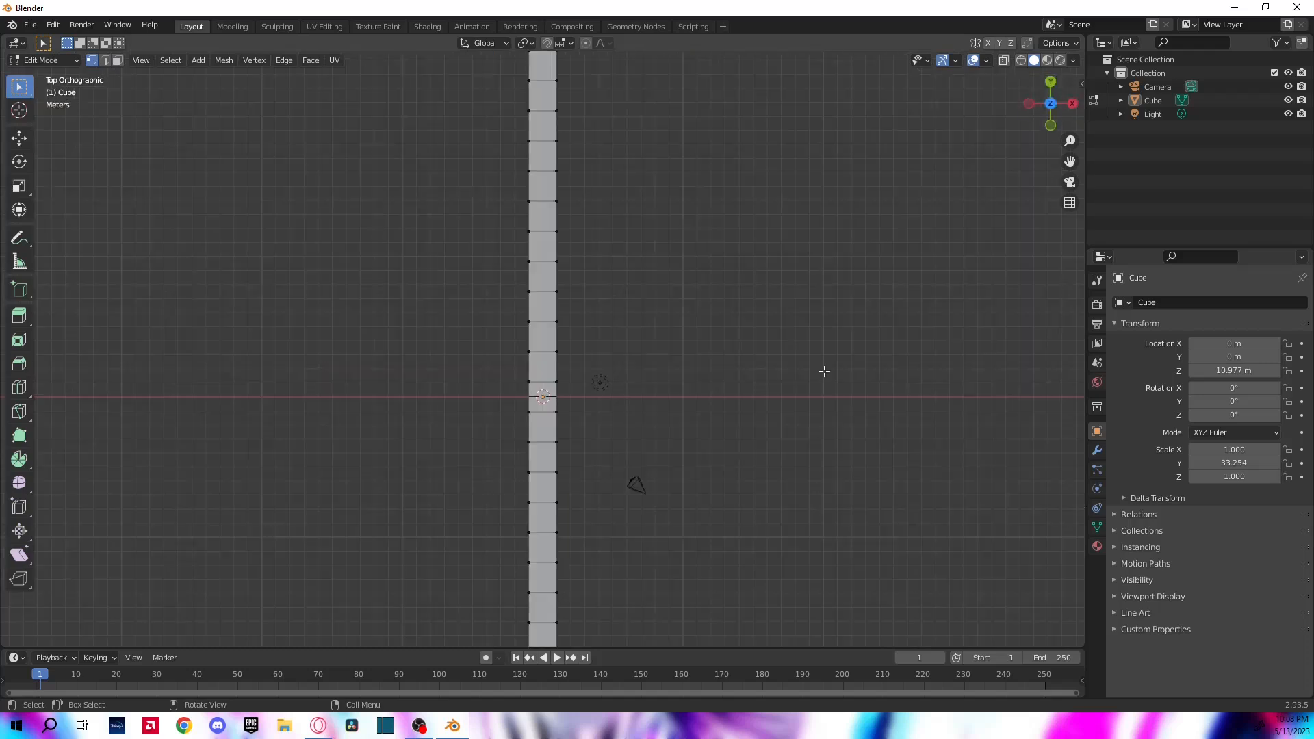
scroll(271, 428, "down", 3)
left_click(538, 349)
scroll(642, 351, "down", 2)
key("s")
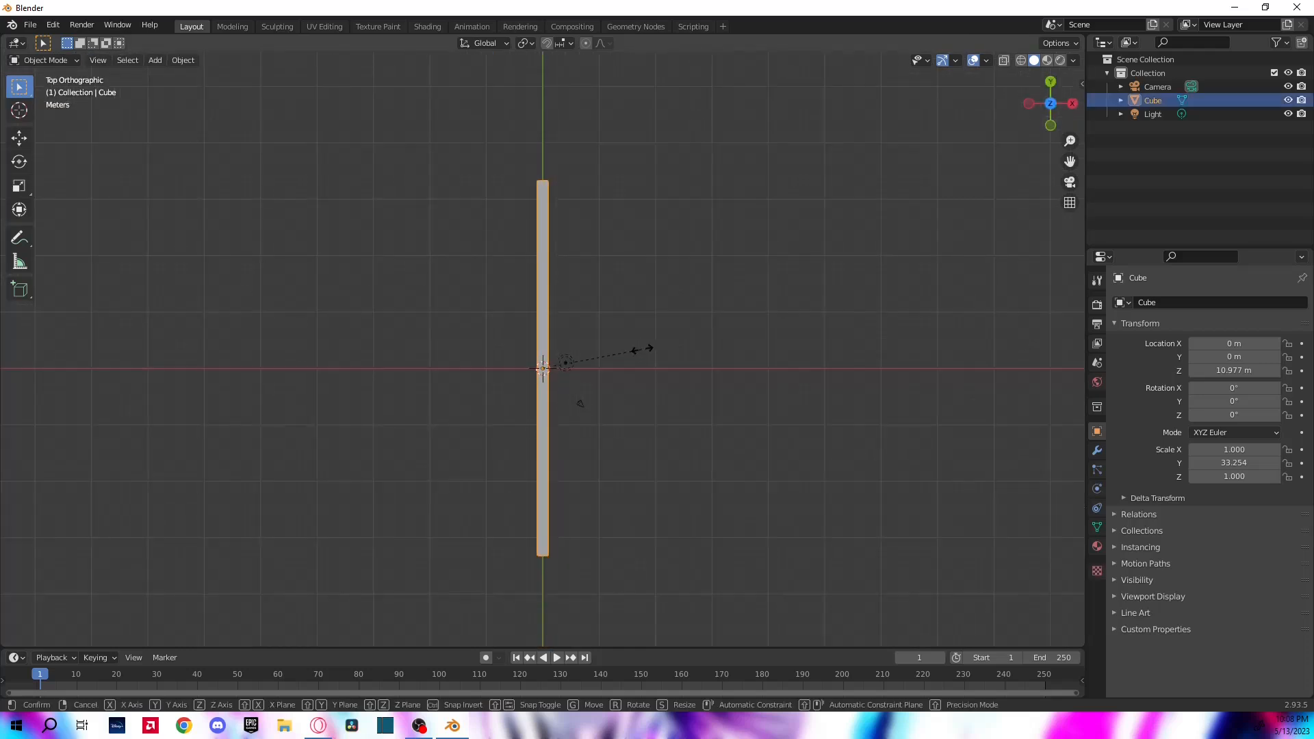
key("x")
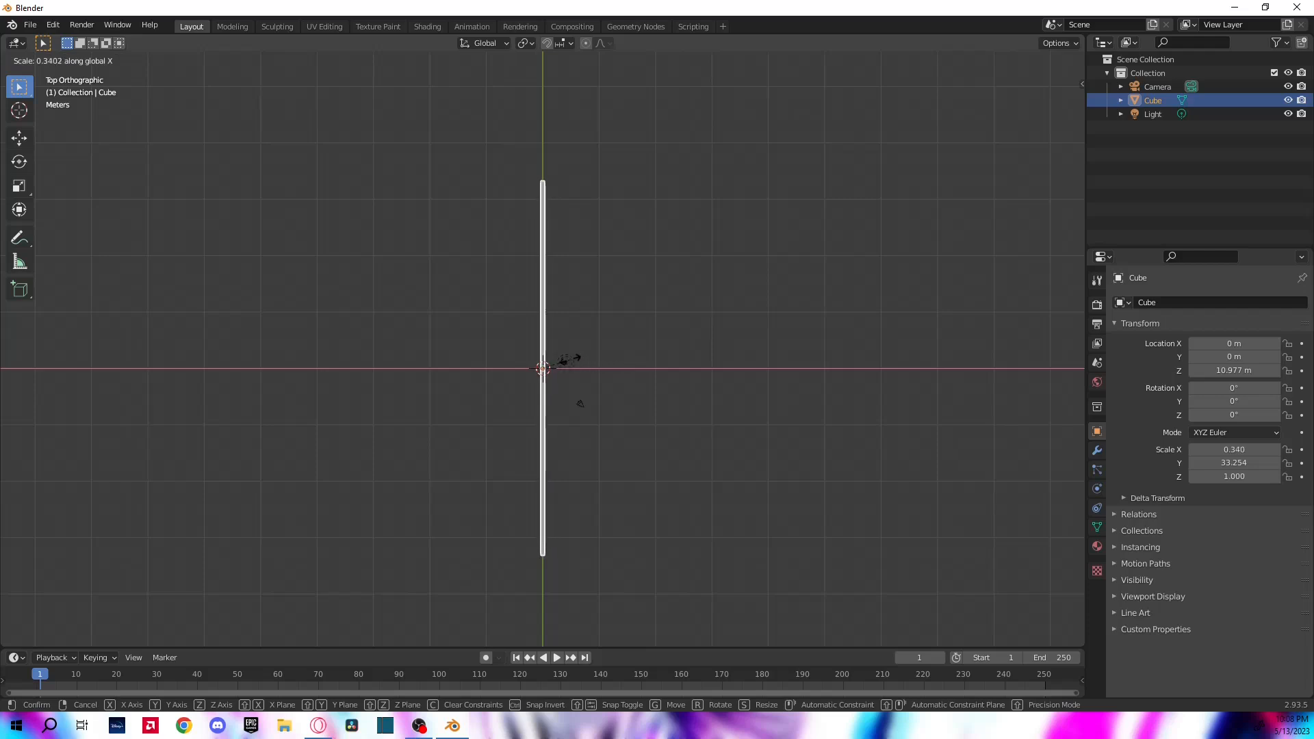
left_click(569, 359)
left_click(751, 287)
Move the top vertex pair at the bar's positive Y end outward along Y by about 0.5 m
middle_click_drag(750, 286, 738, 292)
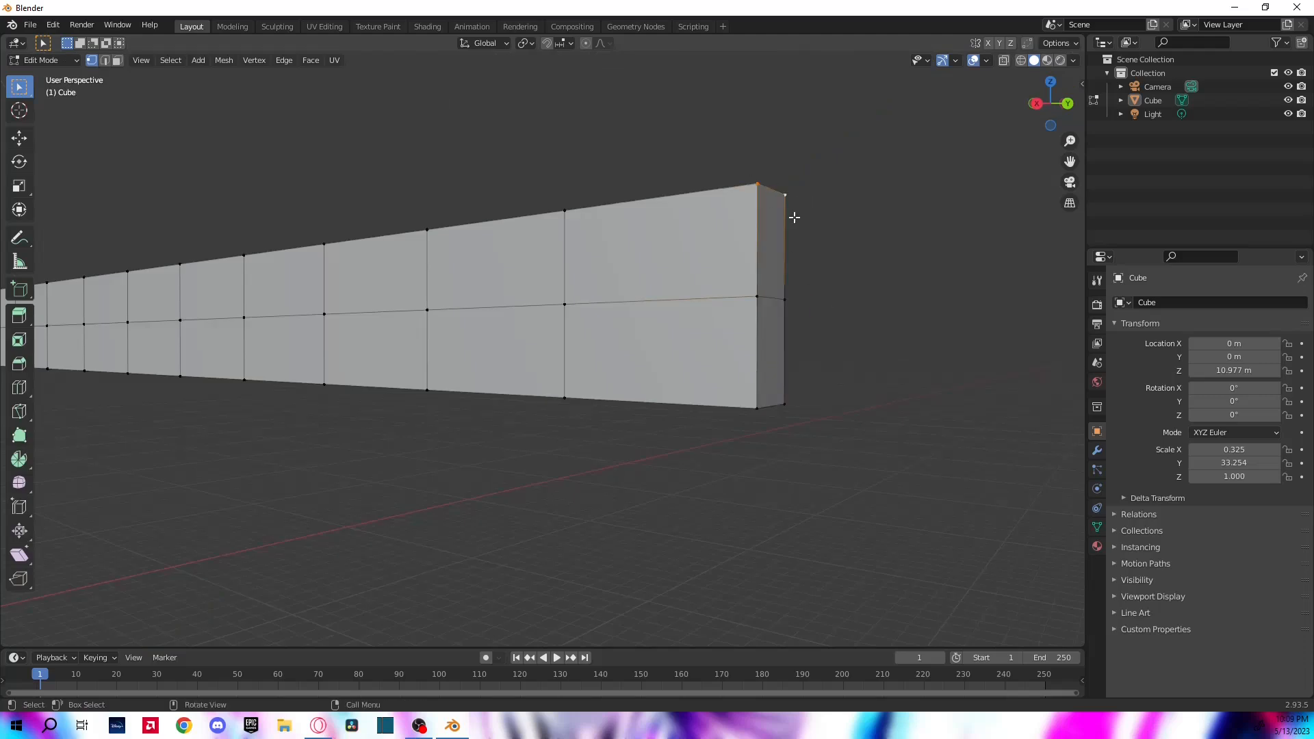
key("g")
key("y")
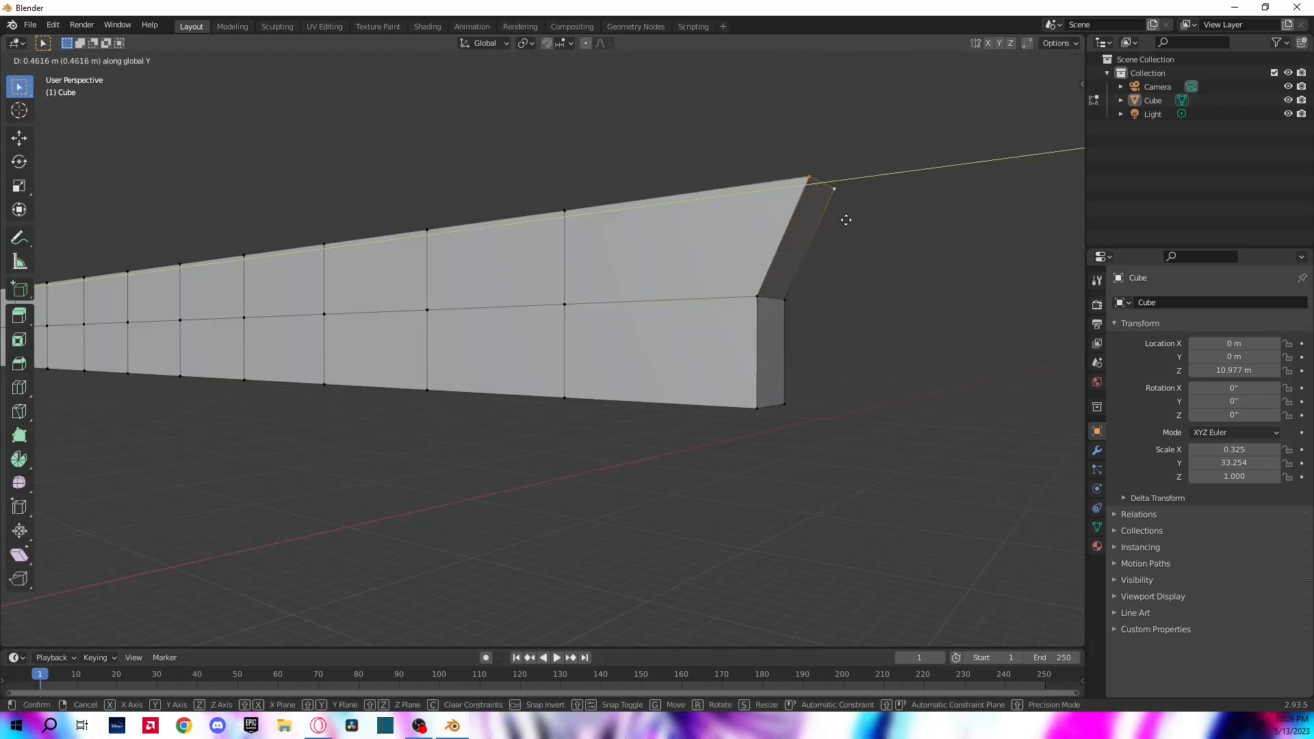
left_click(847, 206)
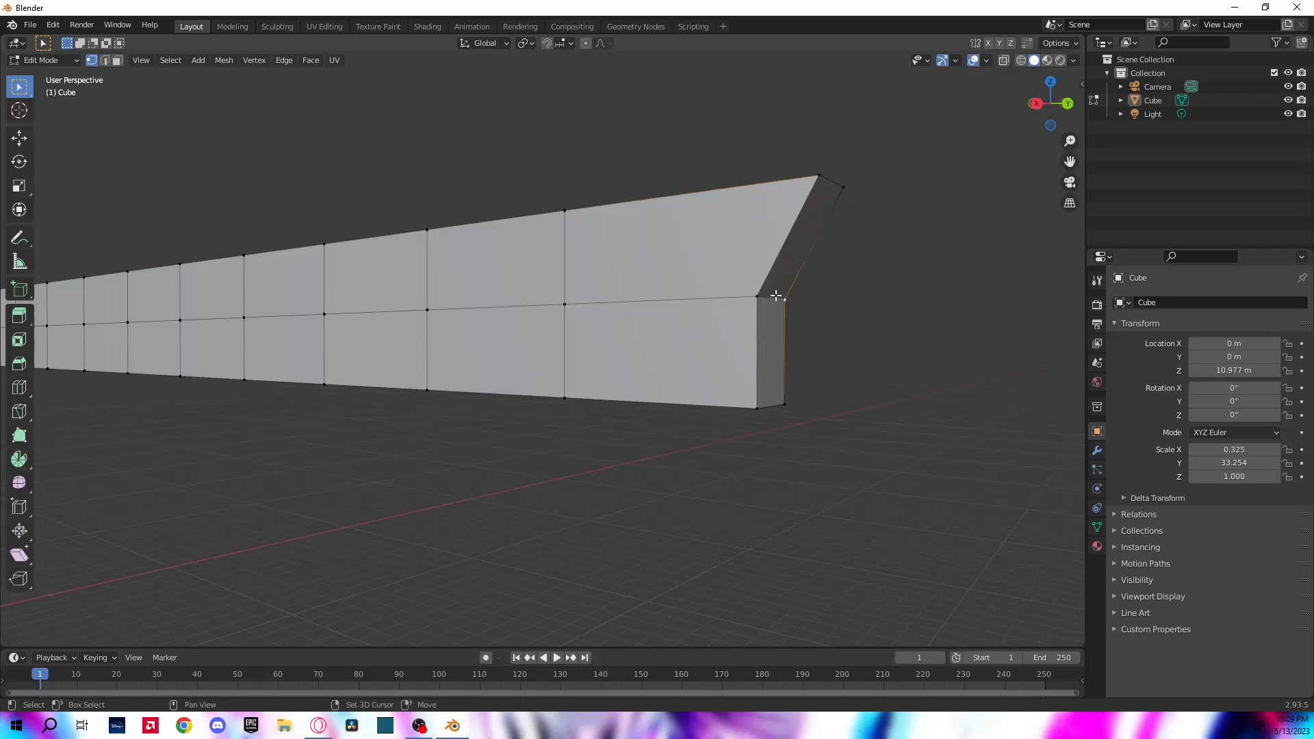
Move the middle and bottom vertex pairs of the same end inward along Y to form a straight slanted tip
key("g")
key("y")
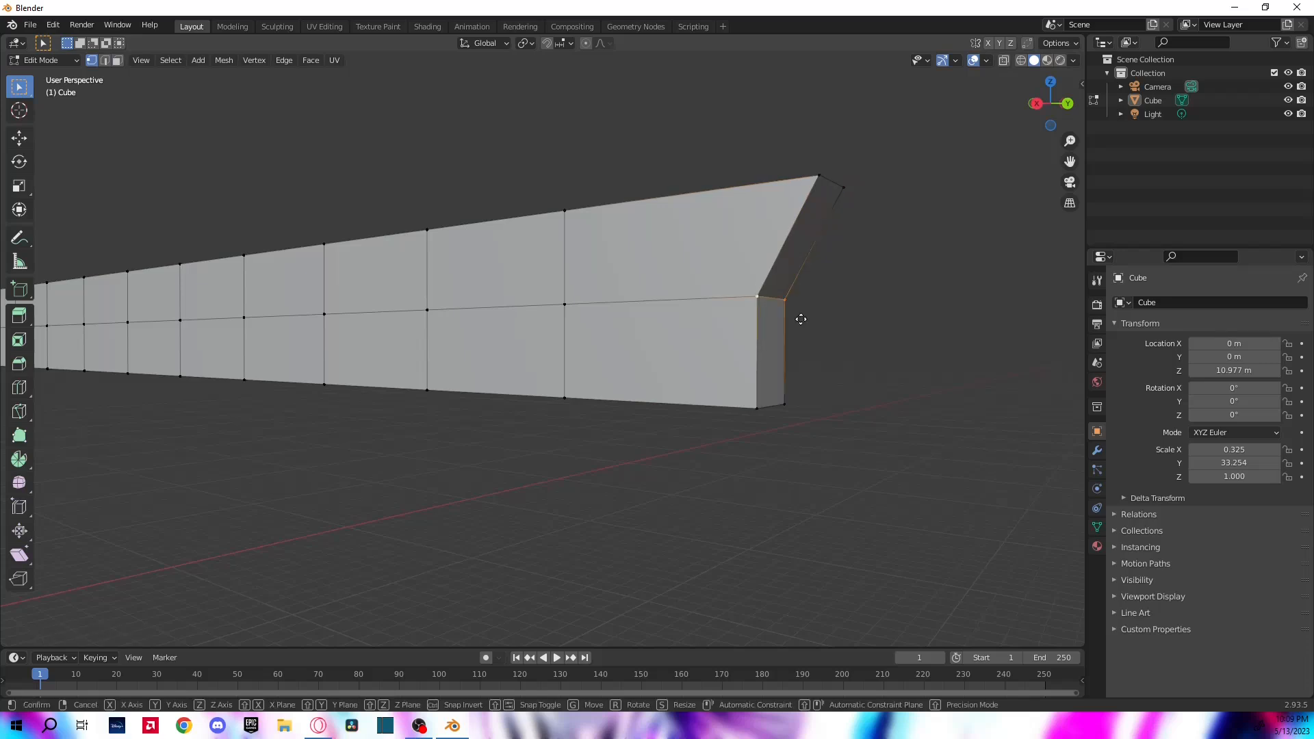
left_click(771, 360)
left_click(746, 416)
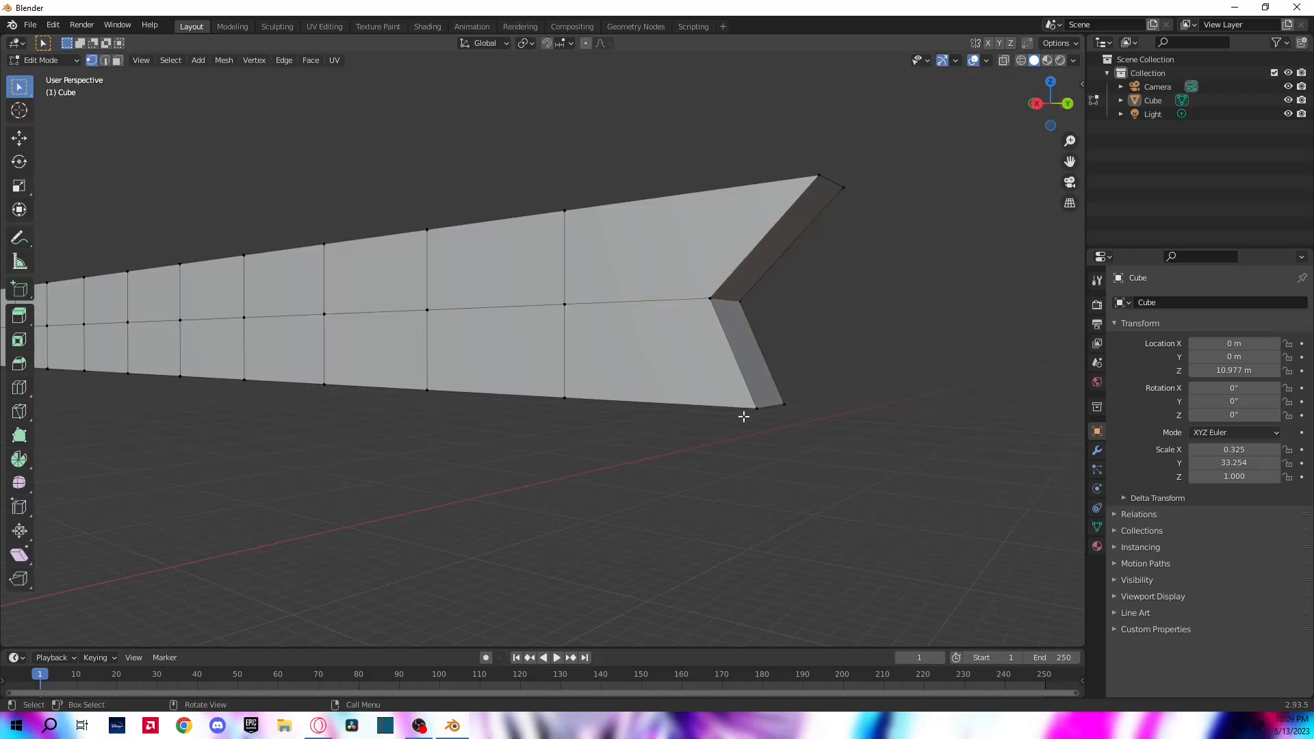
left_click(757, 408, "shift")
key("g")
key("y")
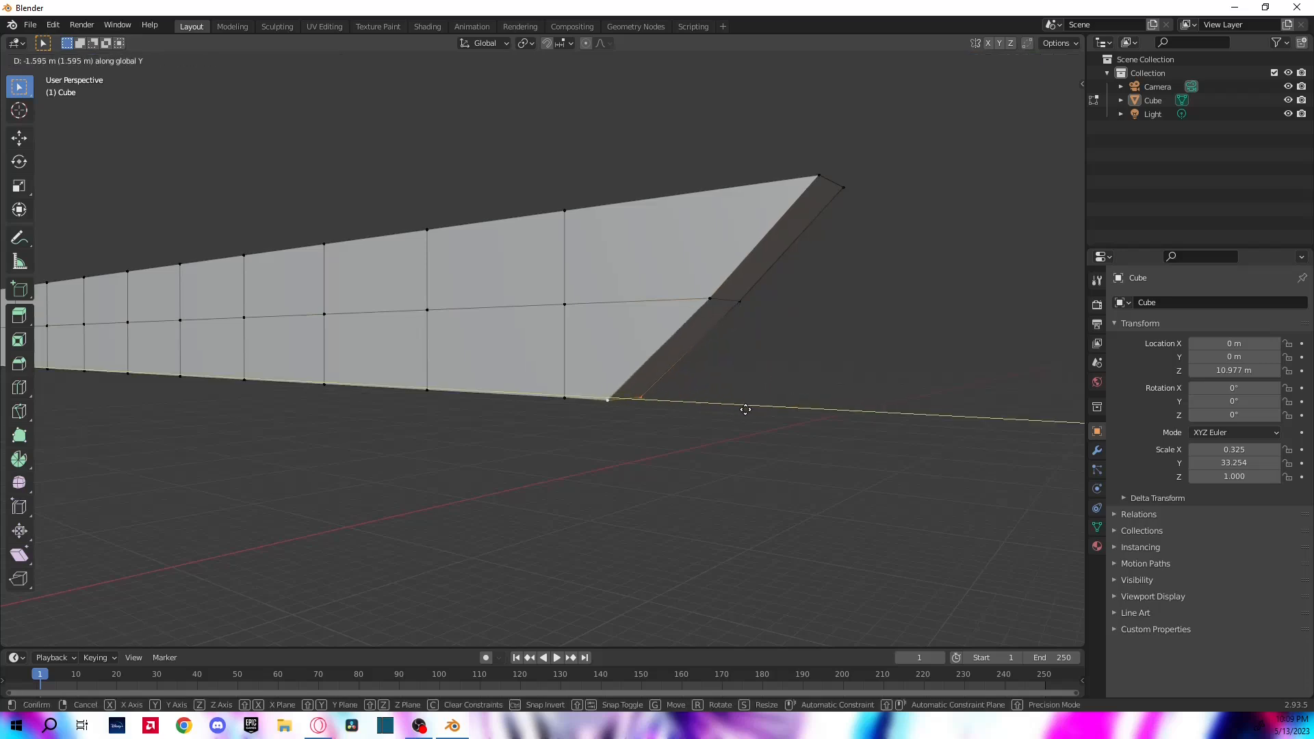
left_click(714, 396)
Merge the two top vertices of the slanted tip at their center to form a point
middle_click_drag(714, 396, 626, 324)
scroll(497, 416, "down", 2)
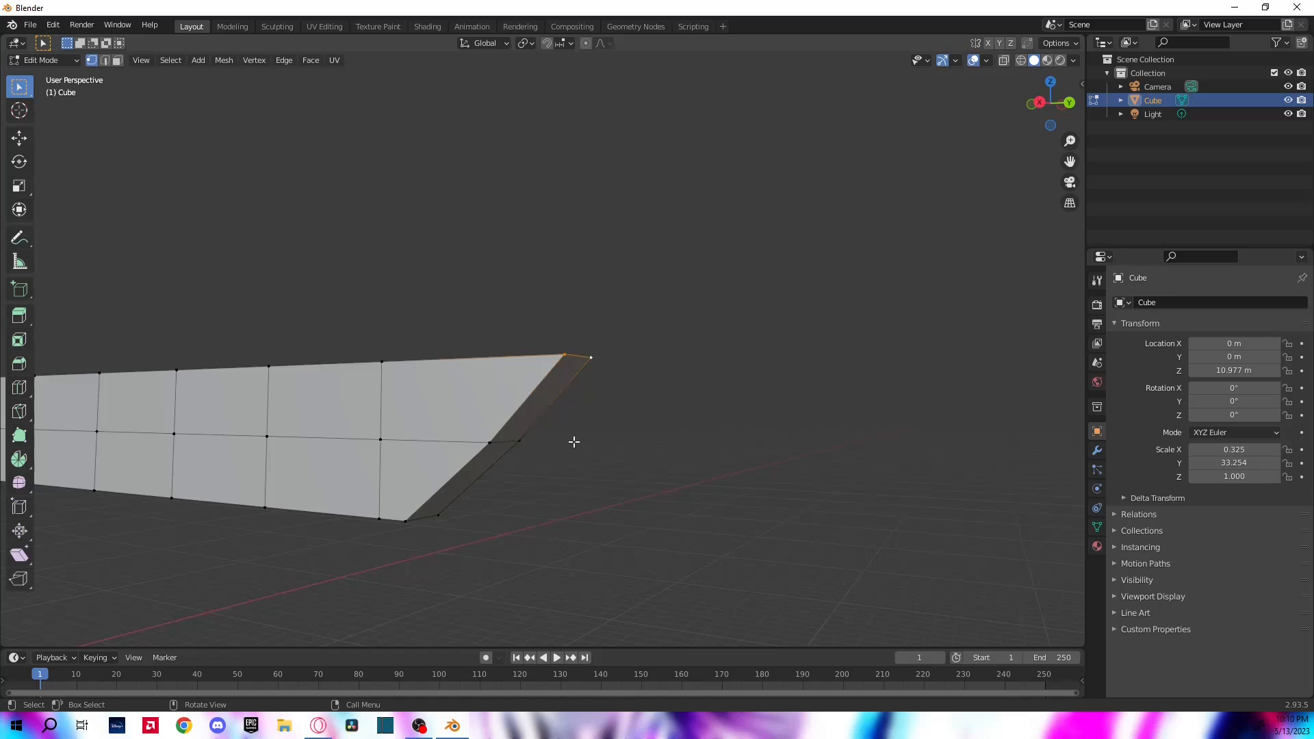
key("m")
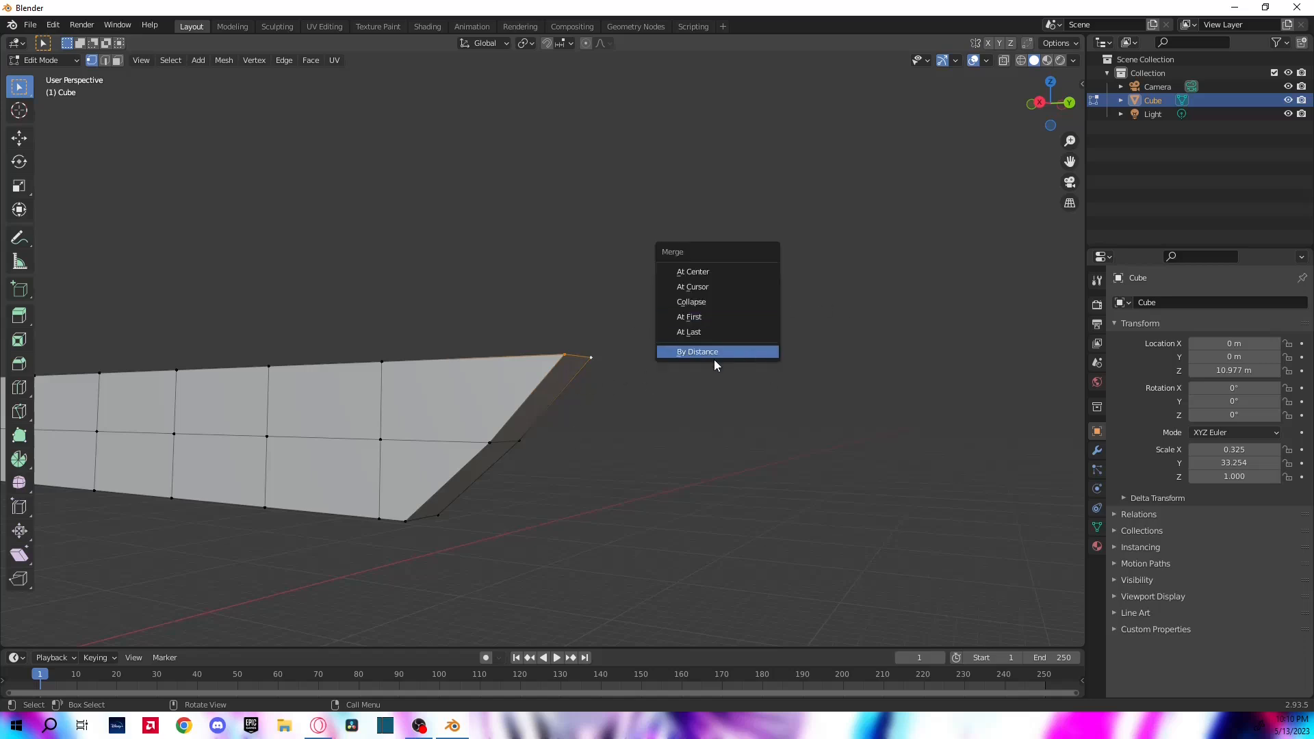
left_click(713, 272)
left_click(608, 298)
Merge the tip's middle and bottom vertex pairs at their centers, undoing unwanted merges
middle_click_drag(590, 294, 521, 341)
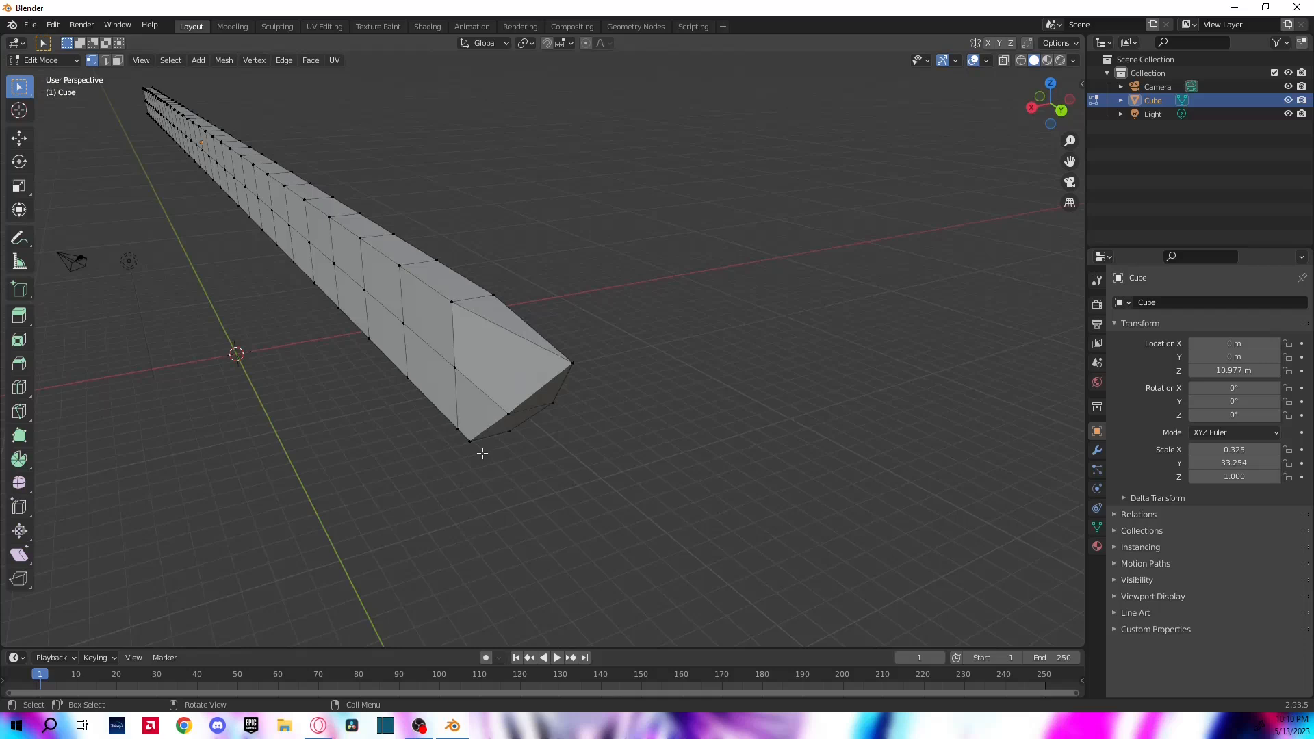
middle_click_drag(482, 454, 572, 469)
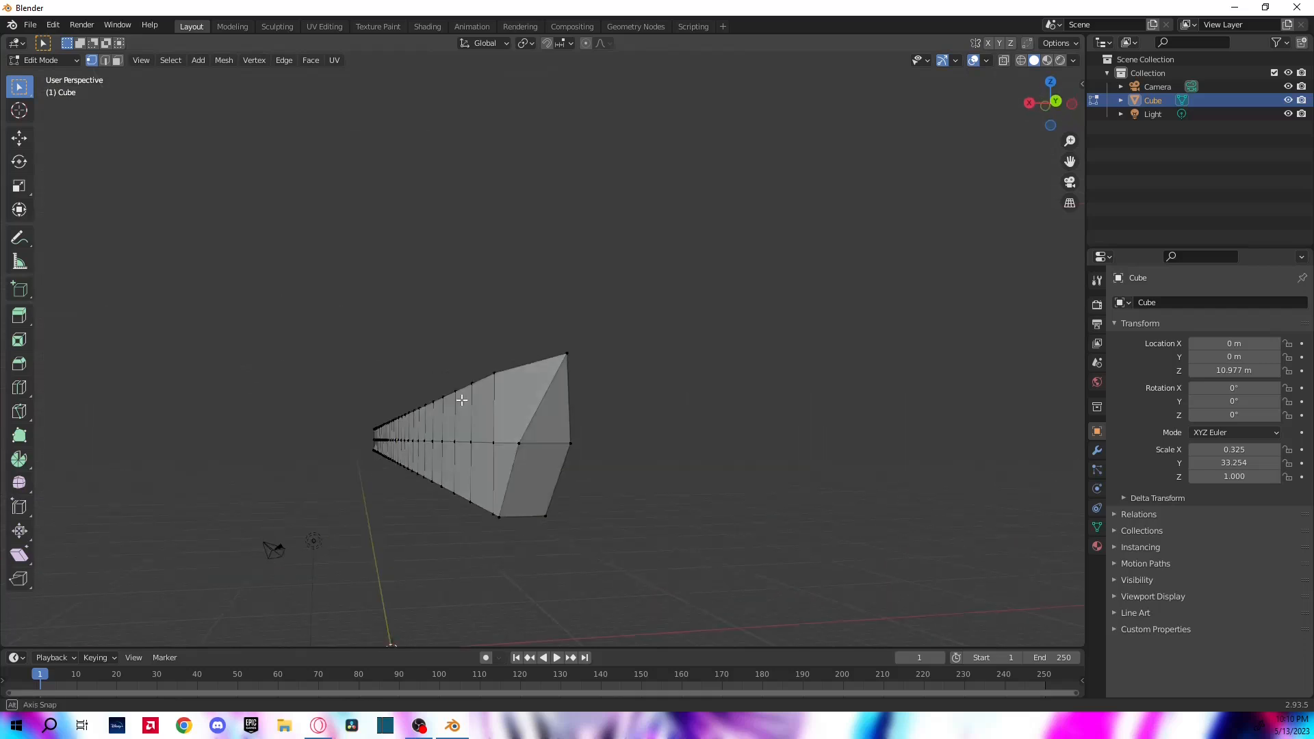
left_click(513, 447, "shift")
key("m")
left_click(675, 505)
middle_click_drag(670, 506, 494, 486)
key("ctrl+z")
key("ctrl+z")
Merge the bottom vertex pair of the first loop behind the tip at center, undoing the extra merge
left_click(1053, 93)
middle_click_drag(620, 294, 625, 552)
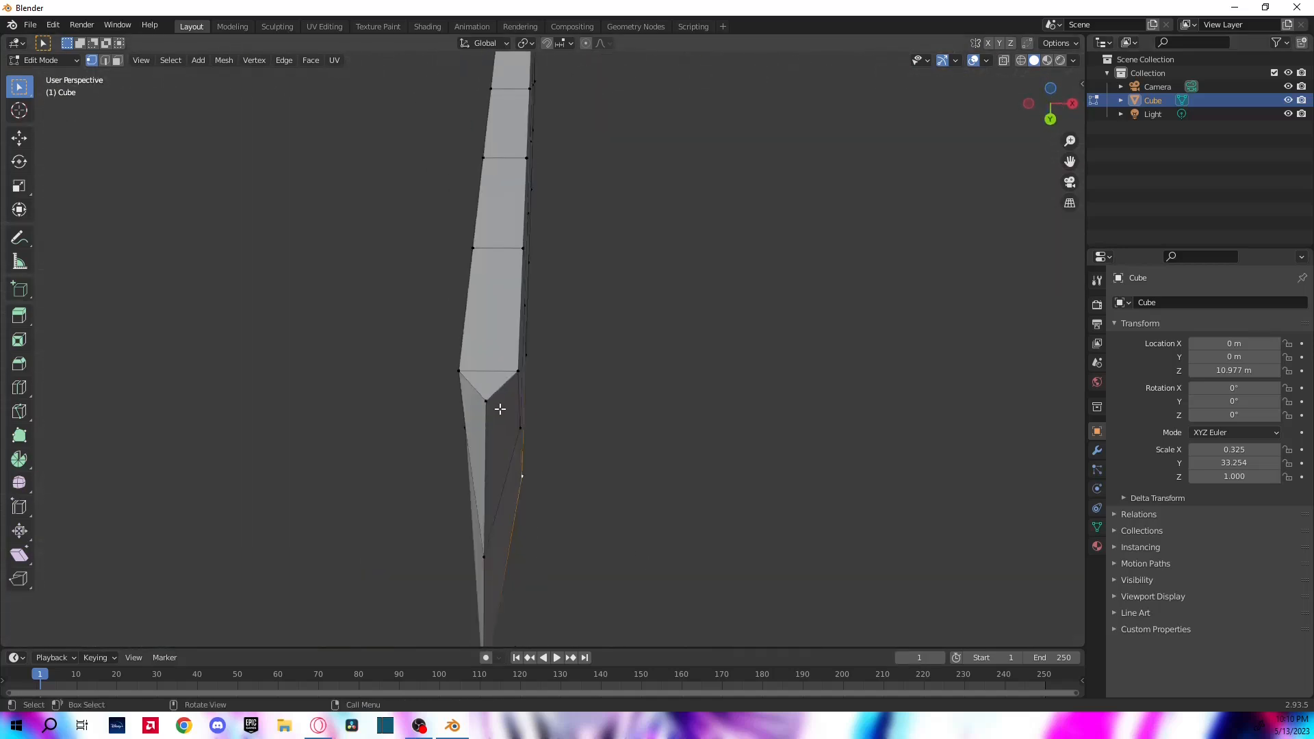
left_click(517, 370, "shift")
key("m")
left_click(515, 374)
left_click(1050, 88)
key("ctrl+z")
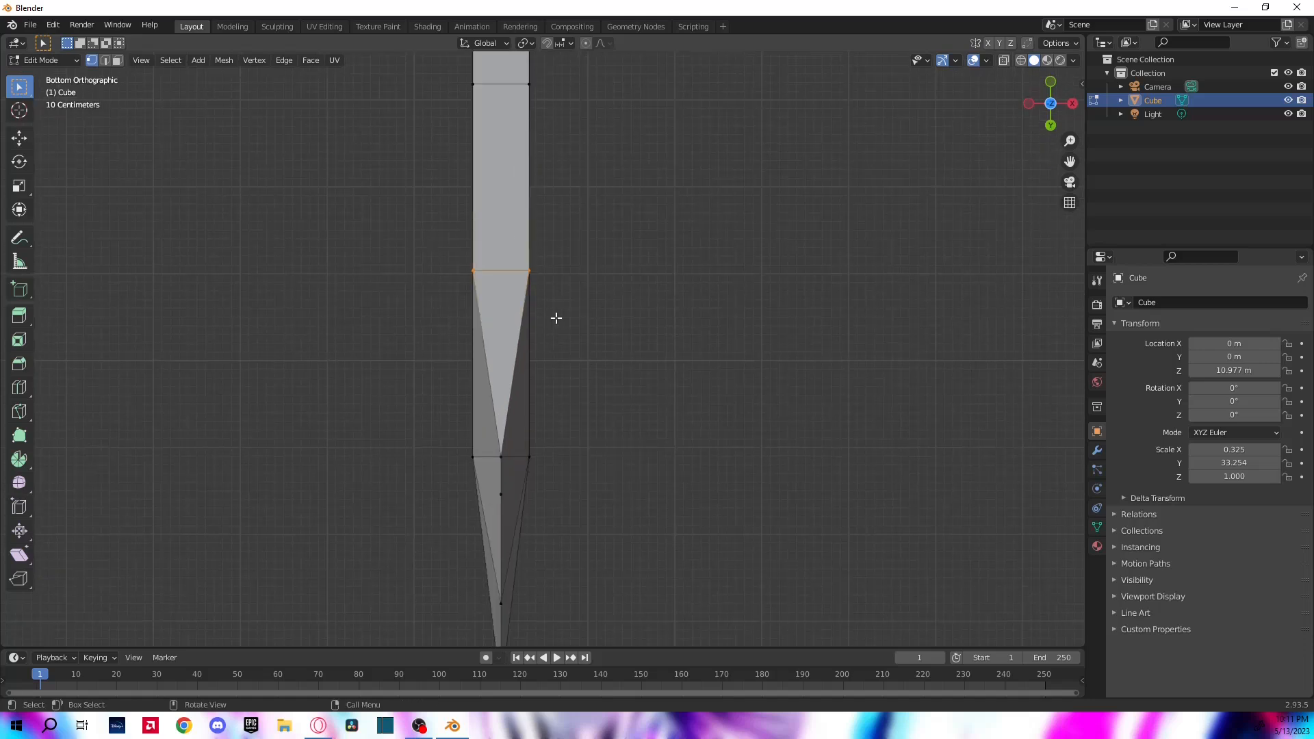
Try to merge the blade's bottom-edge vertices at center in a single operation
scroll(582, 275, "down", 12)
middle_click_drag(510, 319, 482, 556, "shift")
left_click(535, 553)
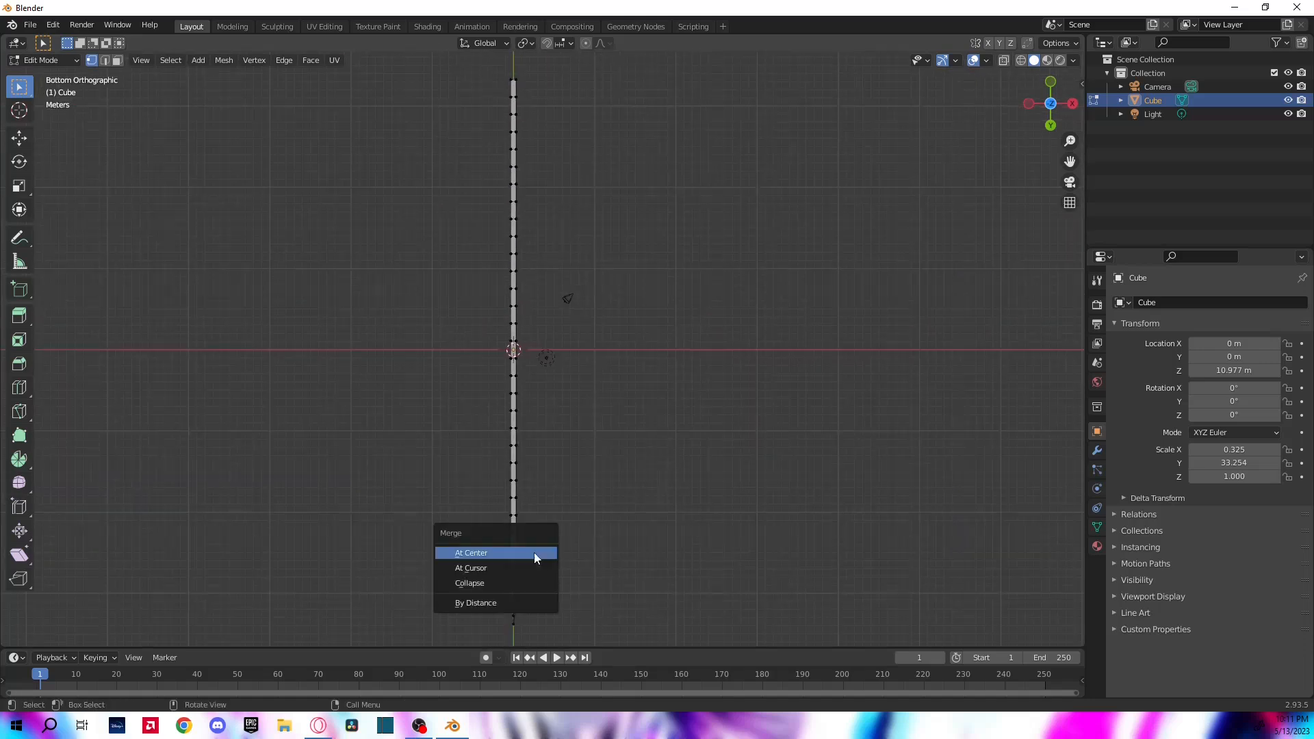
middle_click_drag(532, 538, 698, 452)
left_click(1050, 119)
middle_click_drag(656, 331, 443, 331, "shift")
key("ctrl+z")
key("ctrl+z")
key("ctrl+z")
Starting near the tip, merge each successive vertex pair along the blade's bottom edge at its center
middle_click_drag(641, 290, 689, 530, "shift")
left_click_drag(479, 391, 568, 435)
key("m")
left_click(568, 435)
middle_click_drag(672, 381, 681, 510, "shift")
left_click_drag(488, 390, 597, 446)
key("m")
left_click(597, 446)
key("m")
left_click_drag(491, 363, 657, 433)
key("m")
key("m")
left_click_drag(490, 411, 615, 465)
key("m")
left_click(655, 370)
middle_click_drag(655, 369, 654, 483, "shift")
left_click_drag(490, 401, 607, 450)
key("m")
left_click(607, 452)
middle_click_drag(607, 452, 606, 535, "shift")
left_click_drag(491, 353, 625, 396)
key("m")
left_click(625, 396)
middle_click_drag(684, 409, 672, 577, "shift")
left_click_drag(507, 398, 652, 446)
key("m")
middle_click_drag(701, 399, 695, 583, "shift")
left_click_drag(497, 455, 598, 498)
key("m")
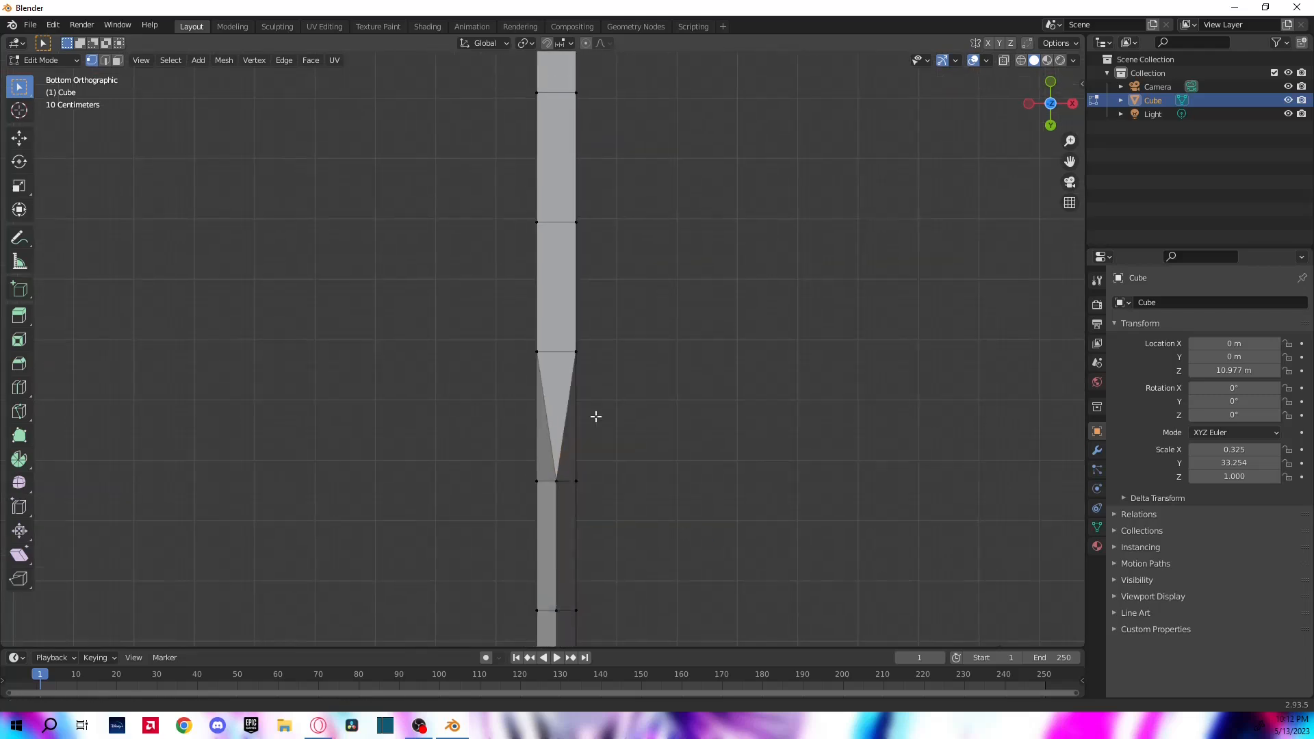
Continue merging the bottom-edge vertex pairs at center toward the blade's square end, leaving only the last two pairs
middle_click_drag(595, 417, 603, 543, "shift")
key("m")
left_click_drag(503, 404, 667, 445)
key("m")
middle_click_drag(684, 370, 675, 427)
left_click_drag(472, 373, 584, 404)
key("ctrl+KP_7")
left_click_drag(408, 338, 562, 383)
key("m")
middle_click_drag(568, 383, 566, 565, "shift")
left_click_drag(489, 389, 556, 438)
key("m")
key("m")
middle_click_drag(645, 285, 662, 523, "shift")
key("m")
middle_click_drag(656, 356, 664, 587, "shift")
key("m")
left_click_drag(499, 376, 617, 432)
key("comma")
key("m")
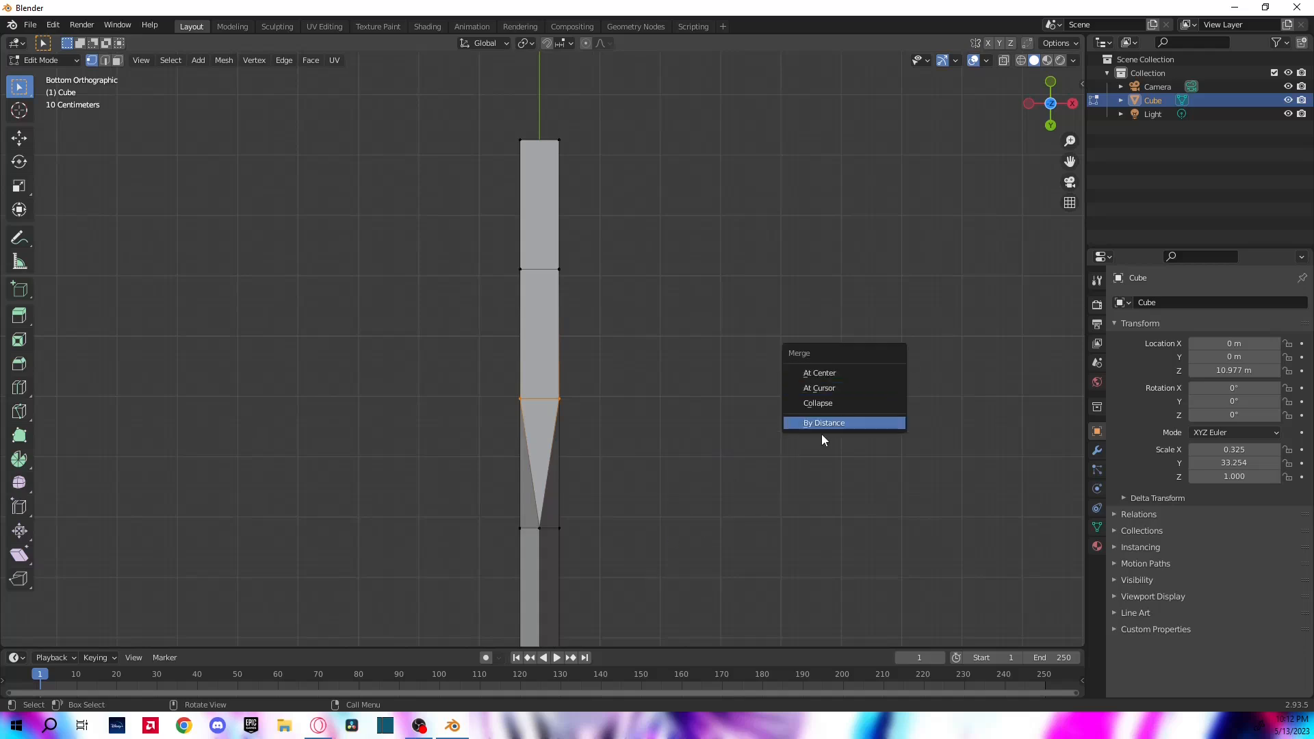
Merge the last two bottom-edge vertex pairs at the blade's square end to complete the sharp edge
left_click_drag(496, 243, 637, 291)
key("m")
middle_click_drag(650, 291, 653, 372, "shift")
left_click_drag(497, 195, 616, 274)
key("m")
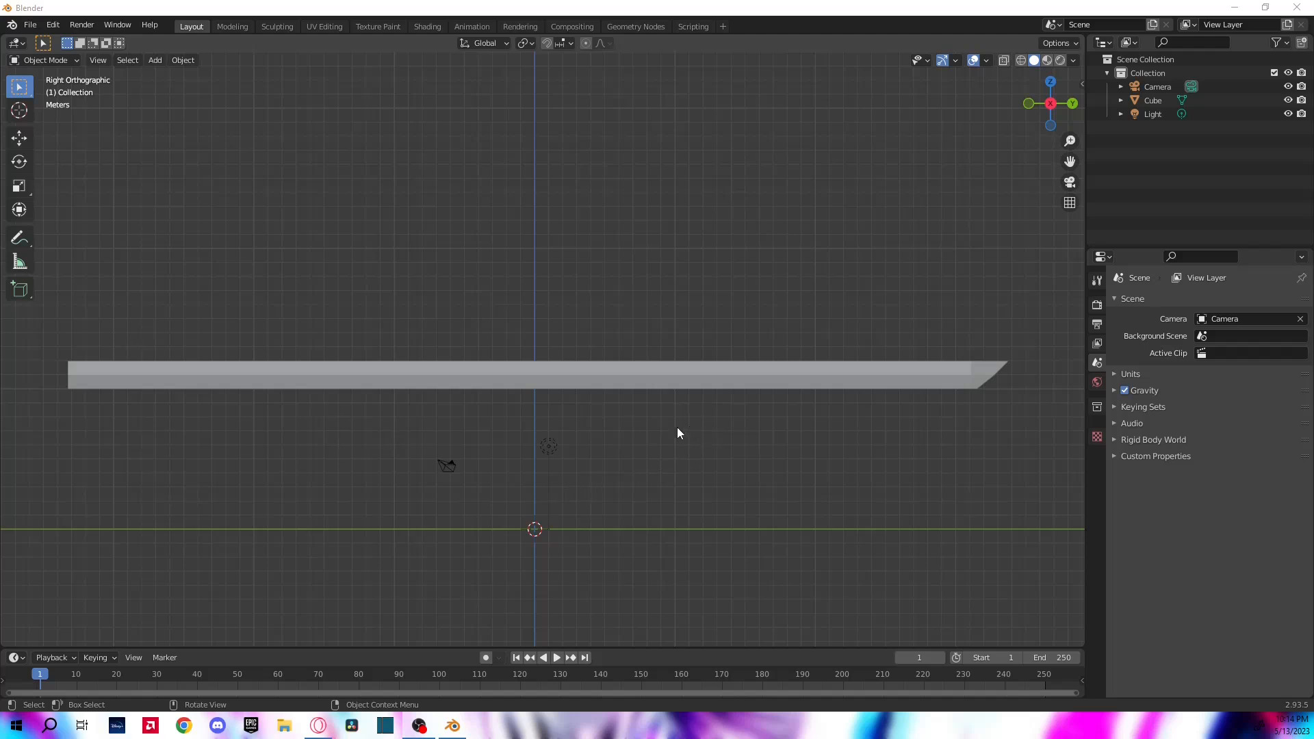
Add a new mesh cube and raise it along Z to about 15.85 m, above the blade
key("shift+a")
mouse_move(644, 433)
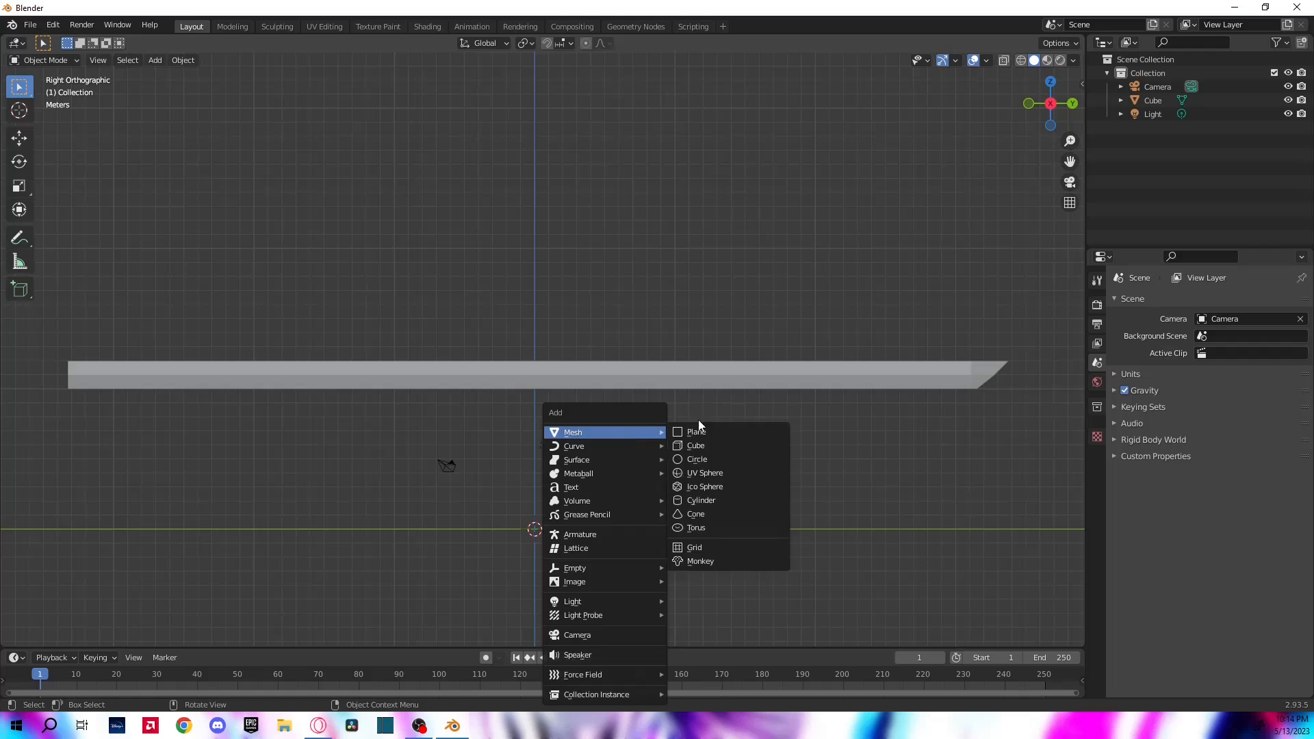
left_click(724, 448)
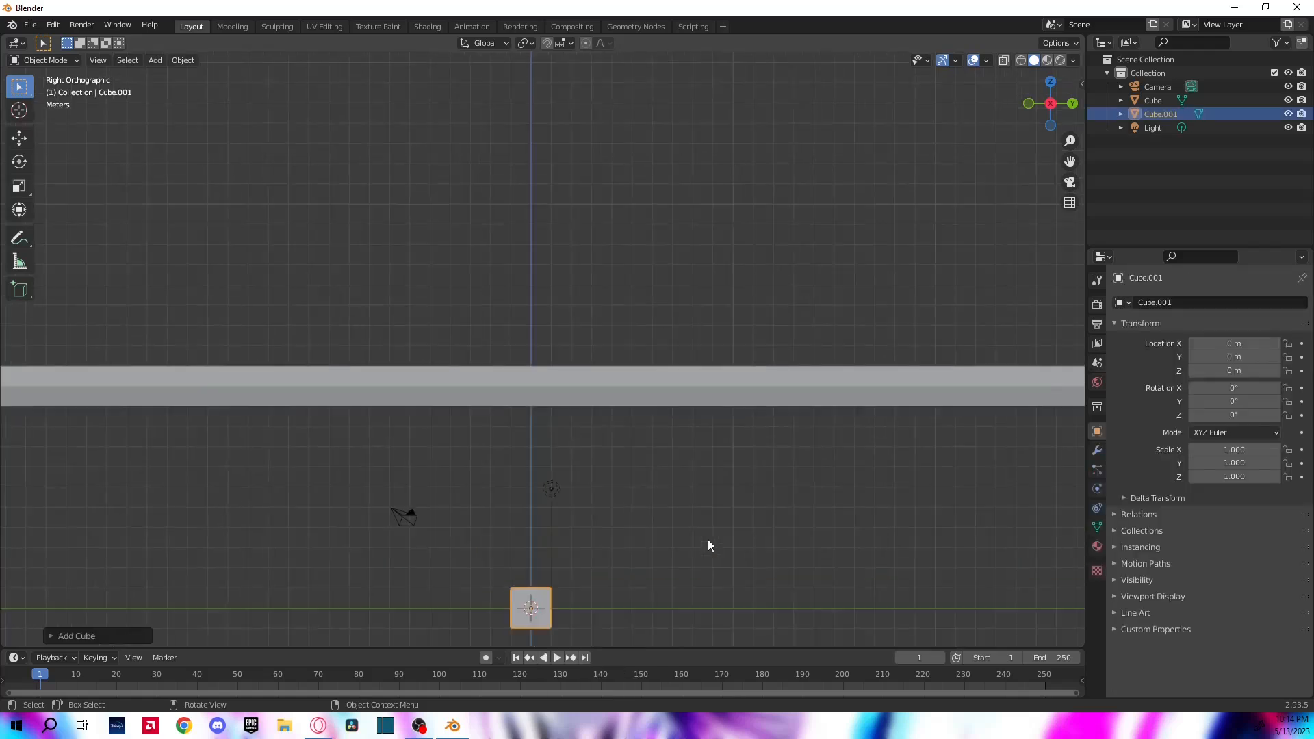
key("g")
key("y")
key("z")
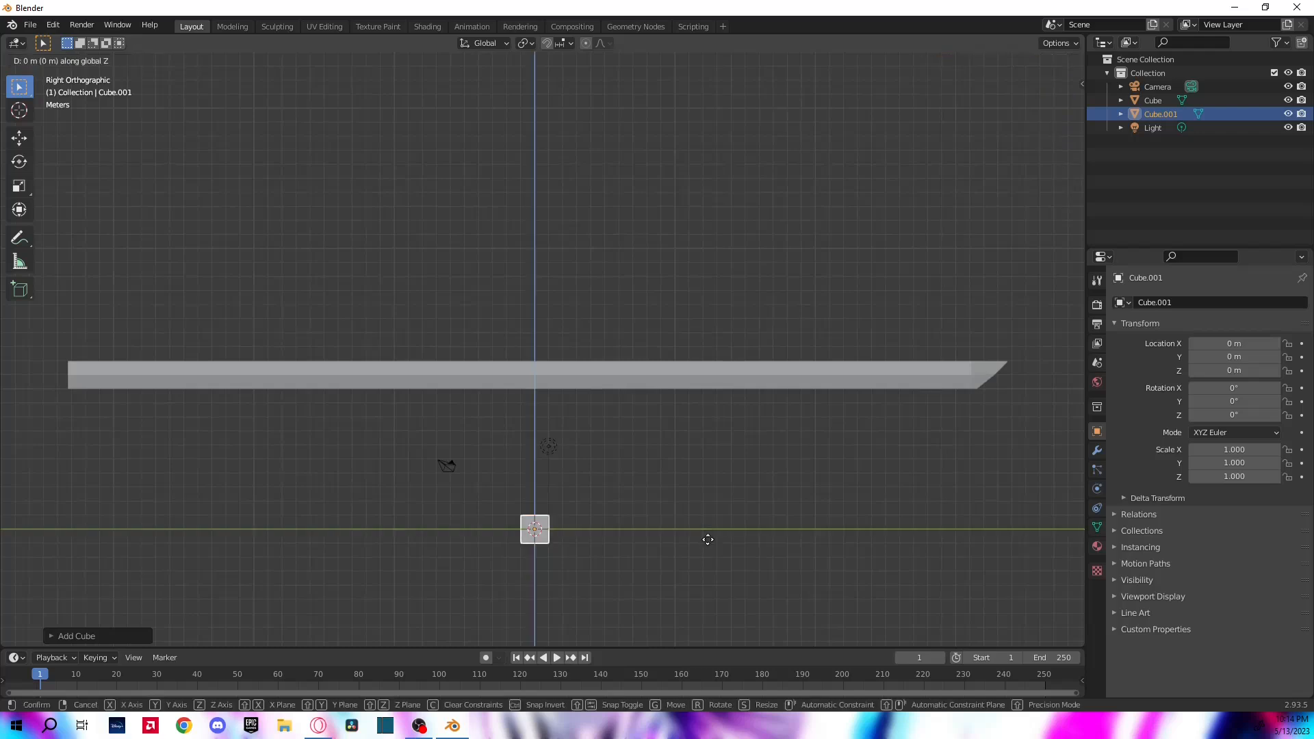
left_click(729, 319)
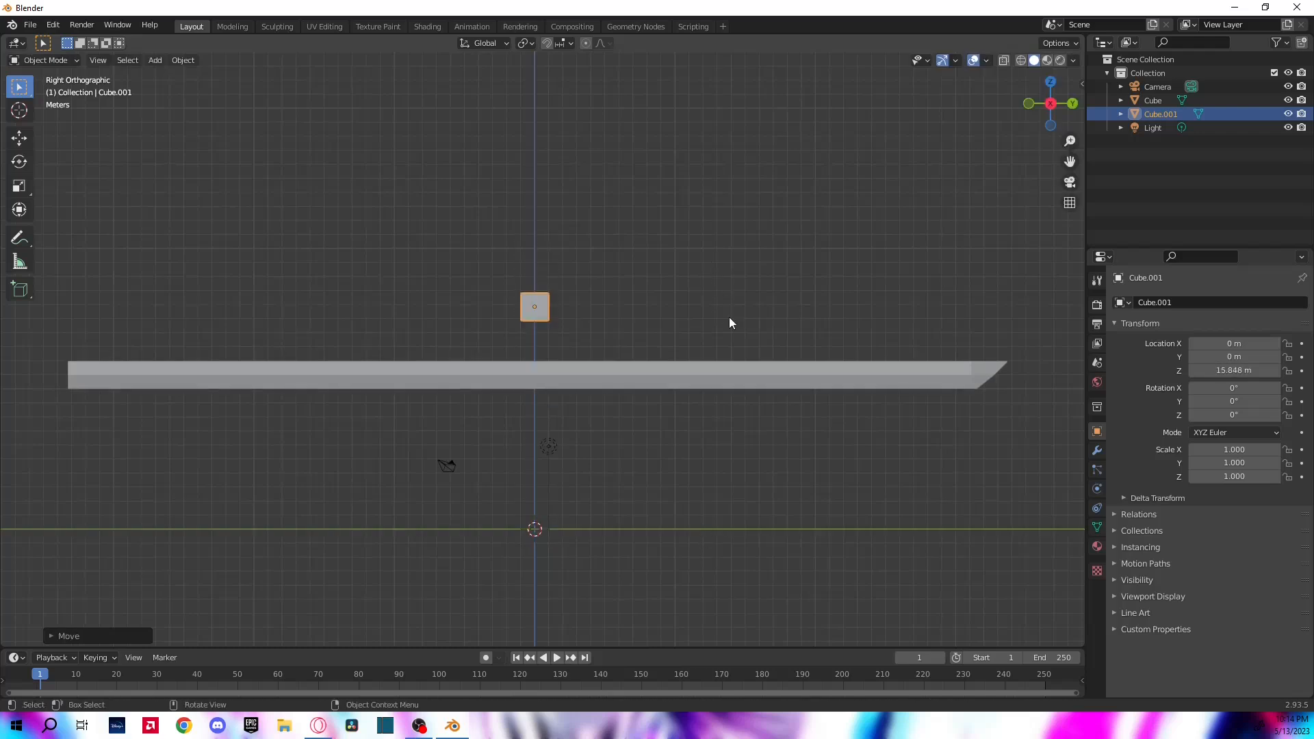
middle_click_drag(673, 371, 650, 446, "shift")
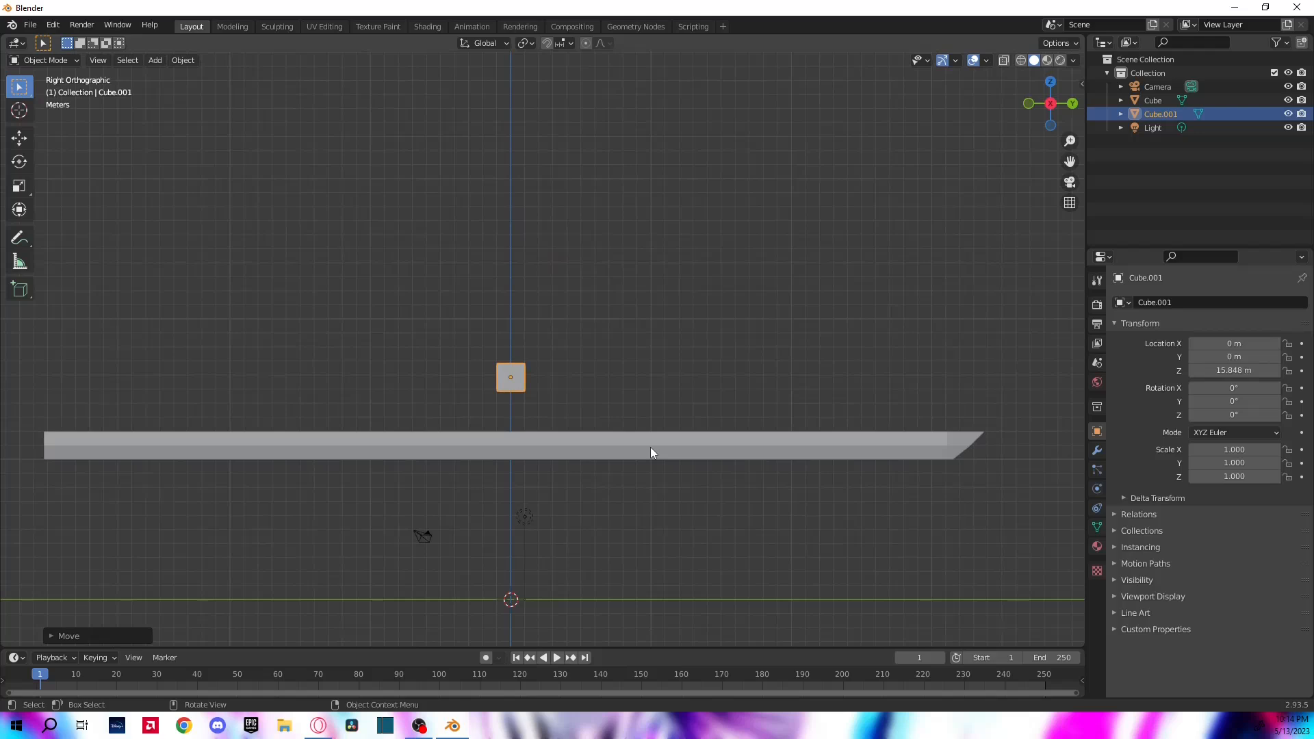
Move the new cube along Y to about 12.34 m and stretch it along Z to a scale of about 9.65
key("g")
key("y")
left_click(824, 449)
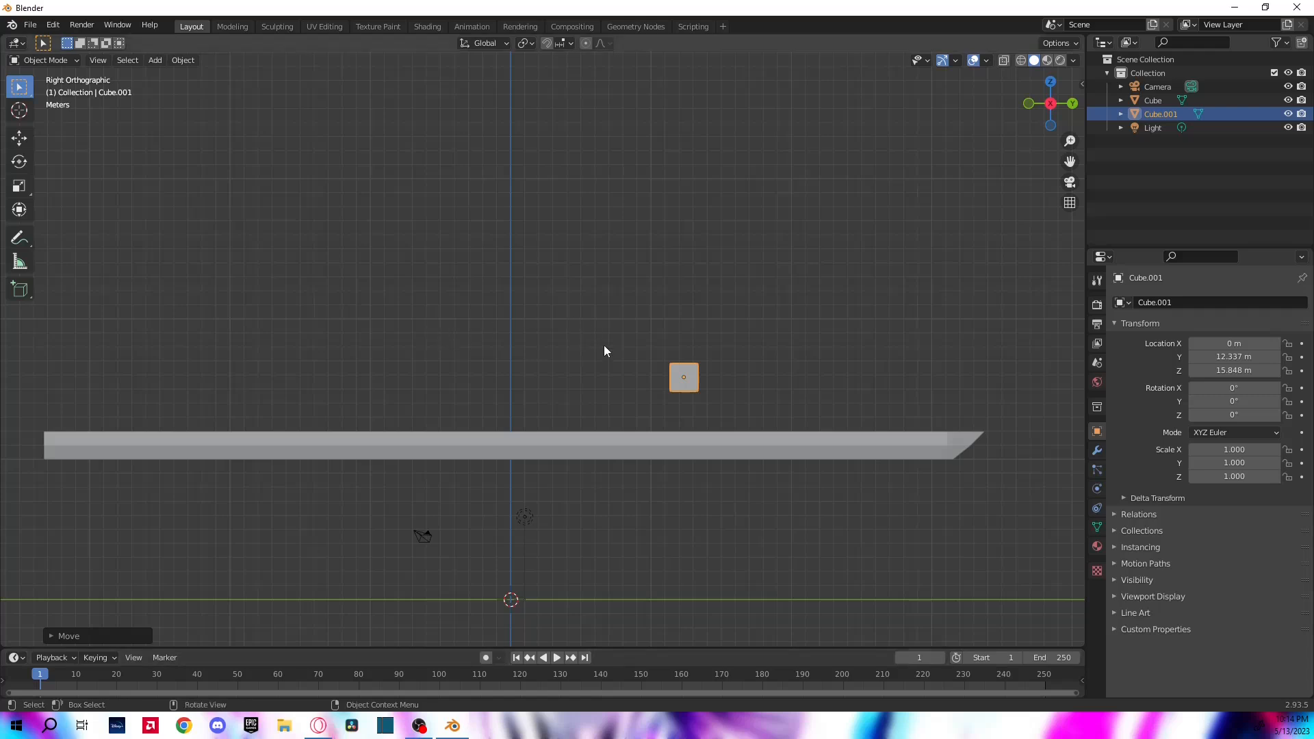
key("s")
key("y")
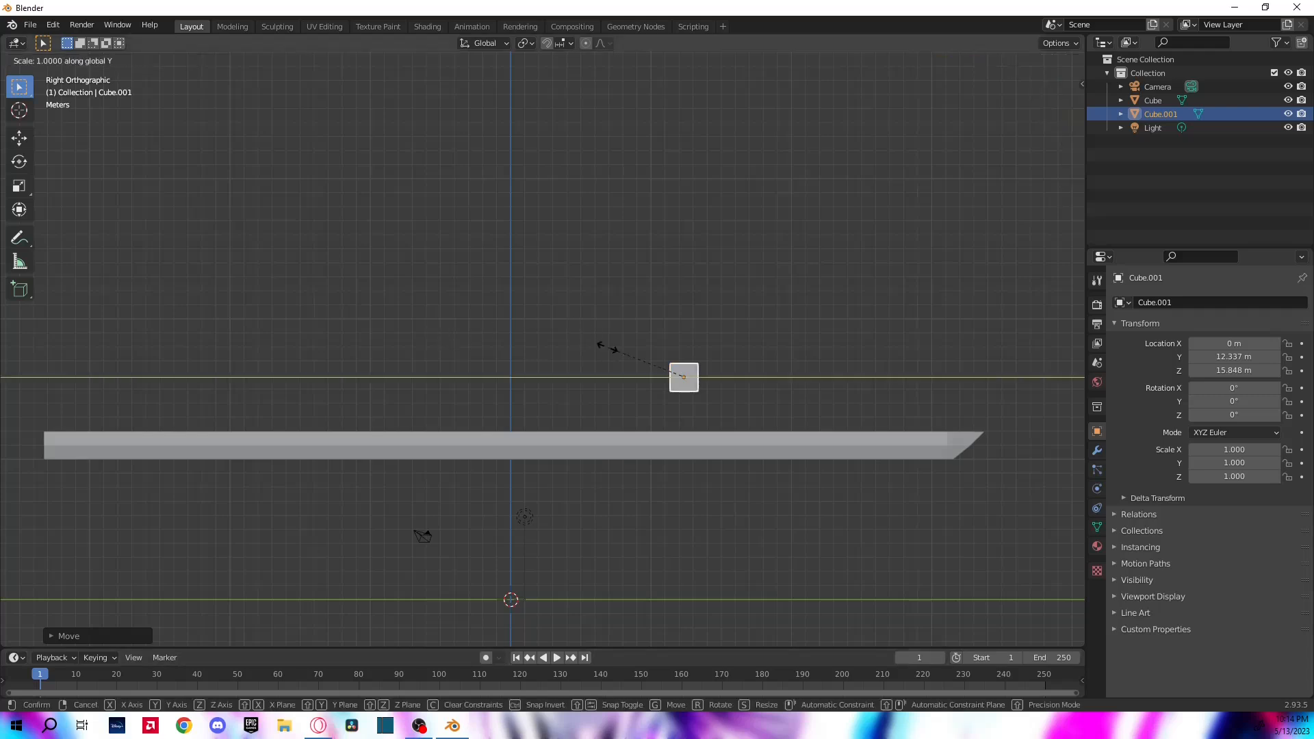
key("z")
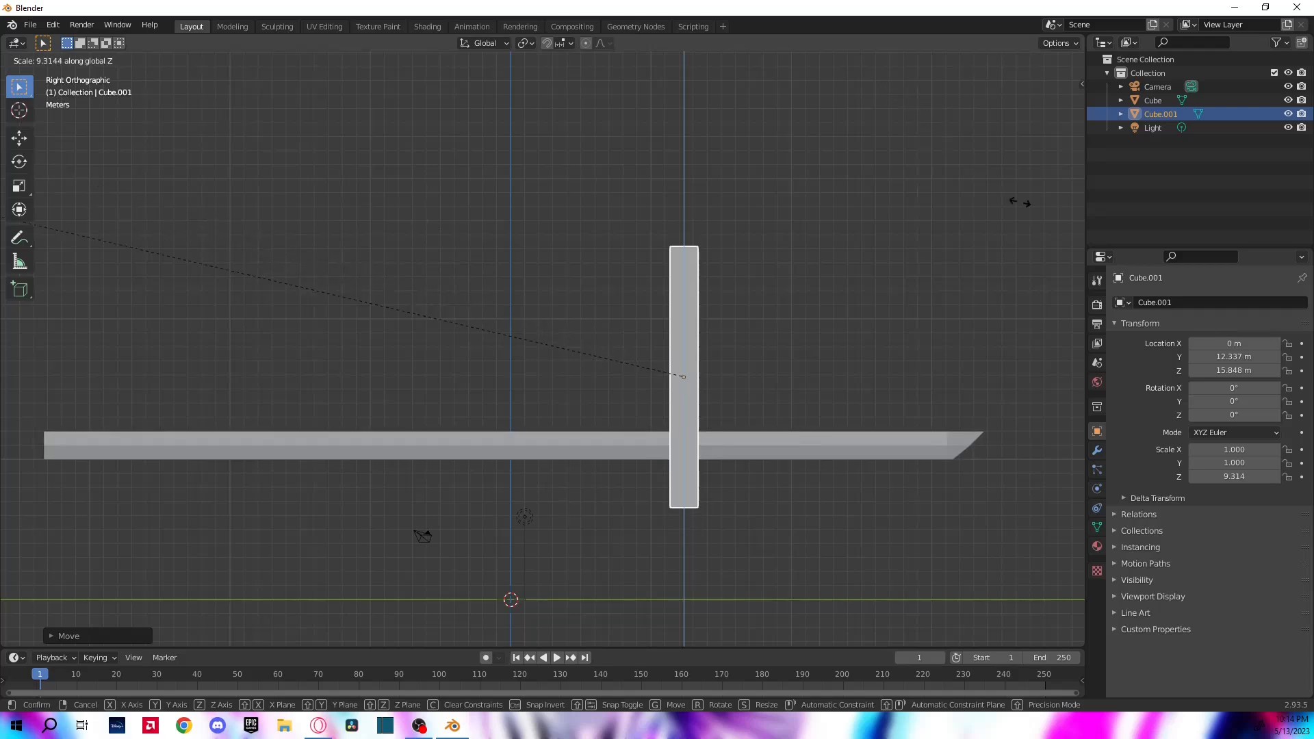
left_click(996, 188)
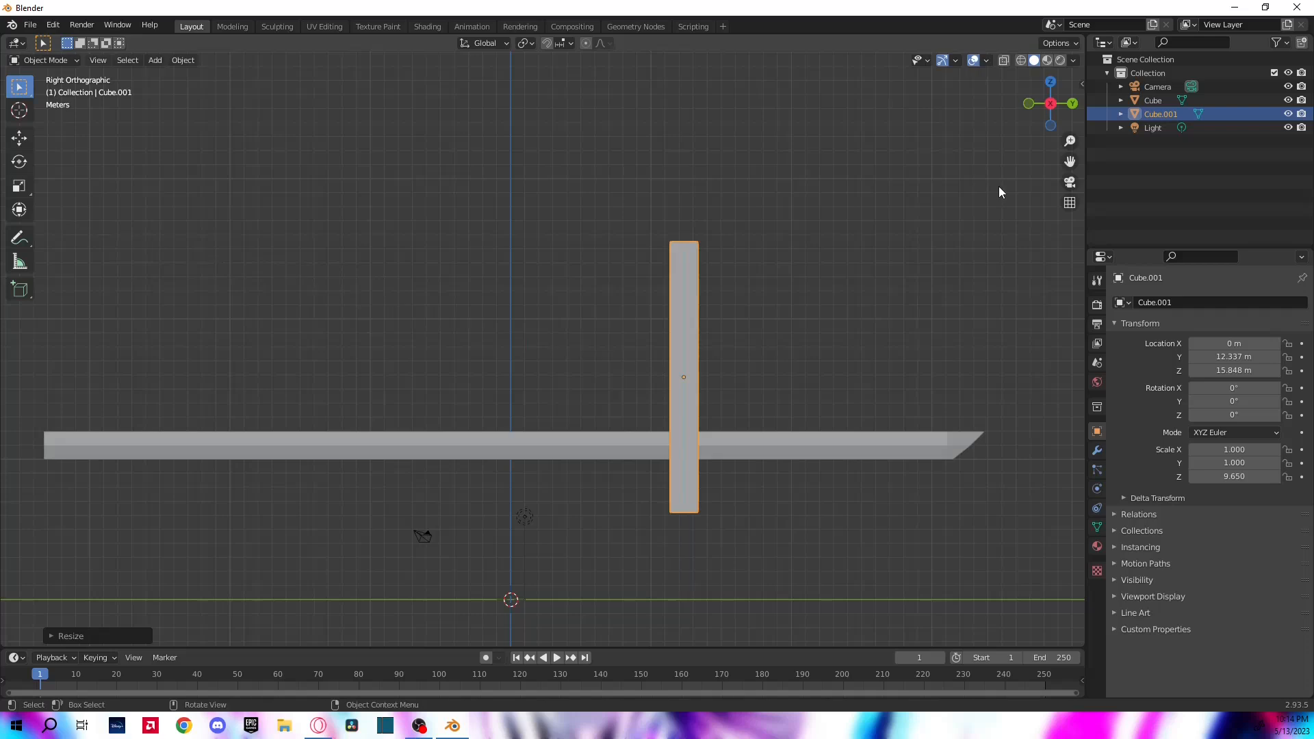
Reposition the stretched bar above the blade at about Y 12.39 m and Z 22.48 m, with a Z scale of about 8.17
key("g")
key("y")
key("z")
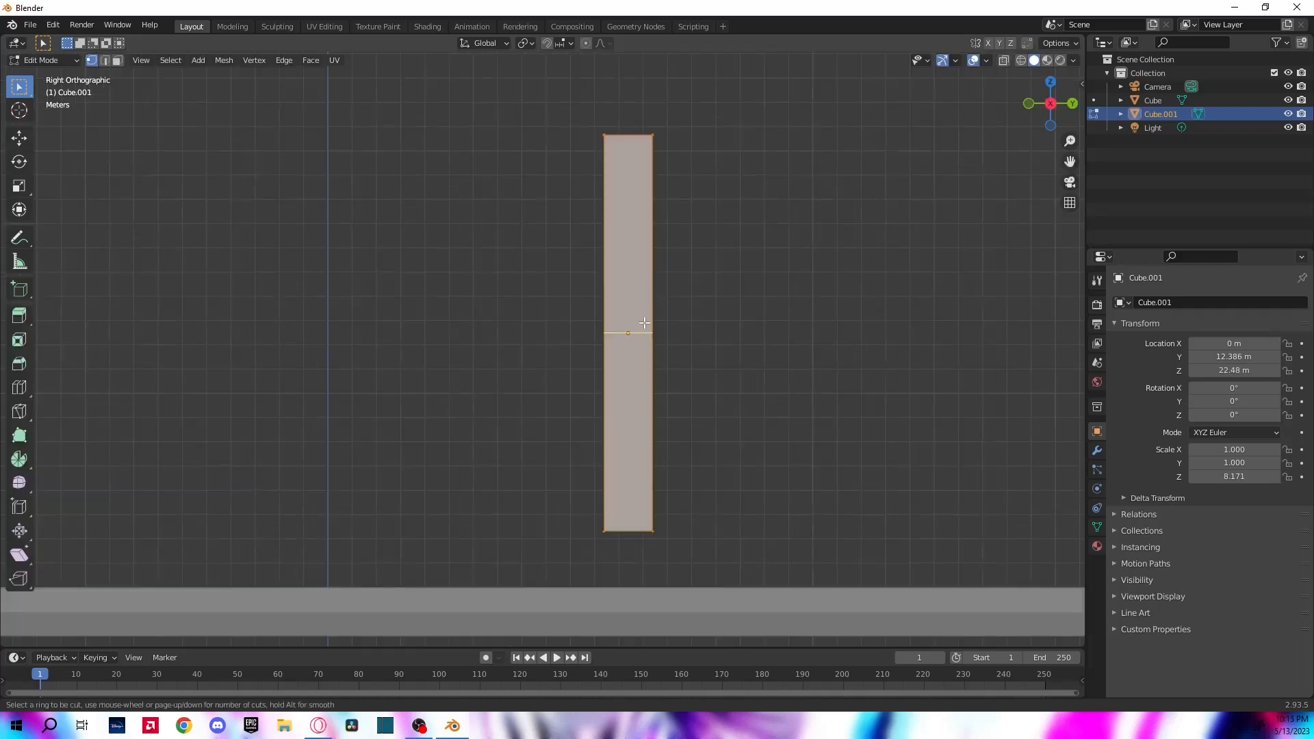
Add six evenly spaced loop cuts across the upright bar and one loop cut lengthwise through its middle
scroll(644, 323, "up", 5)
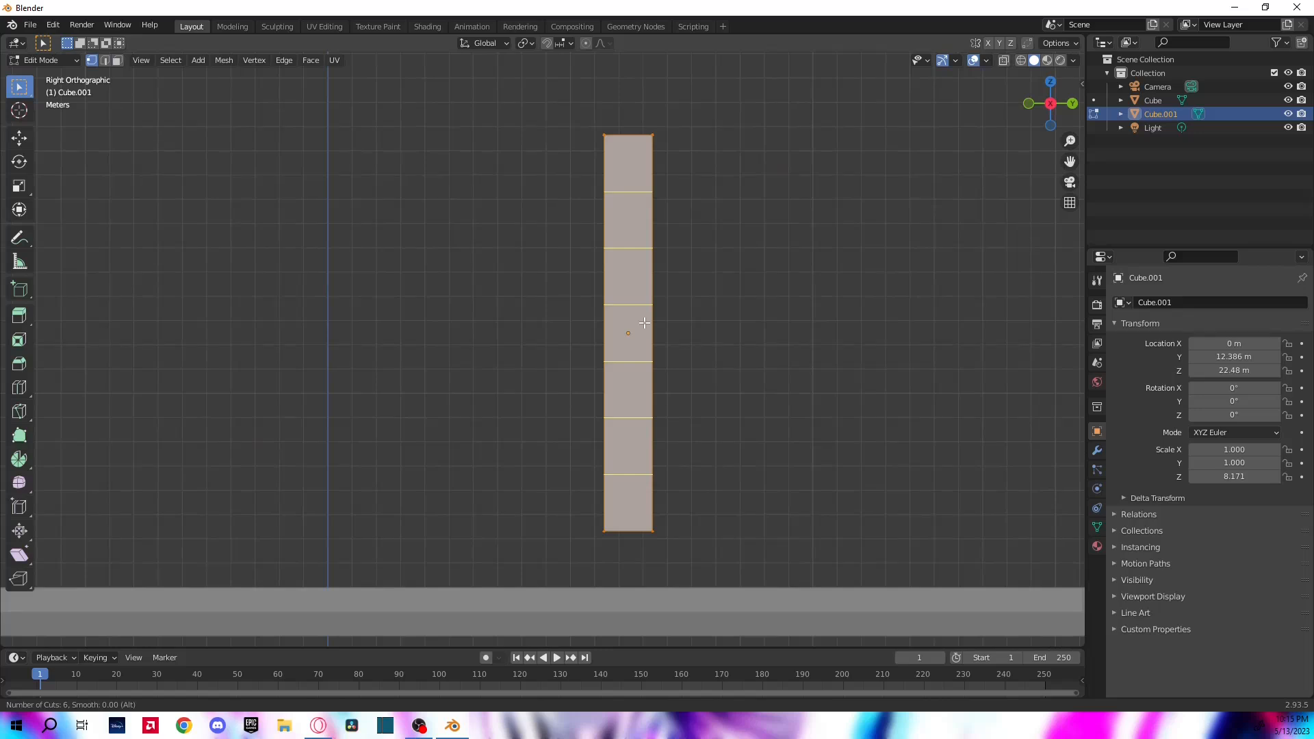
left_click(644, 323)
right_click(645, 324)
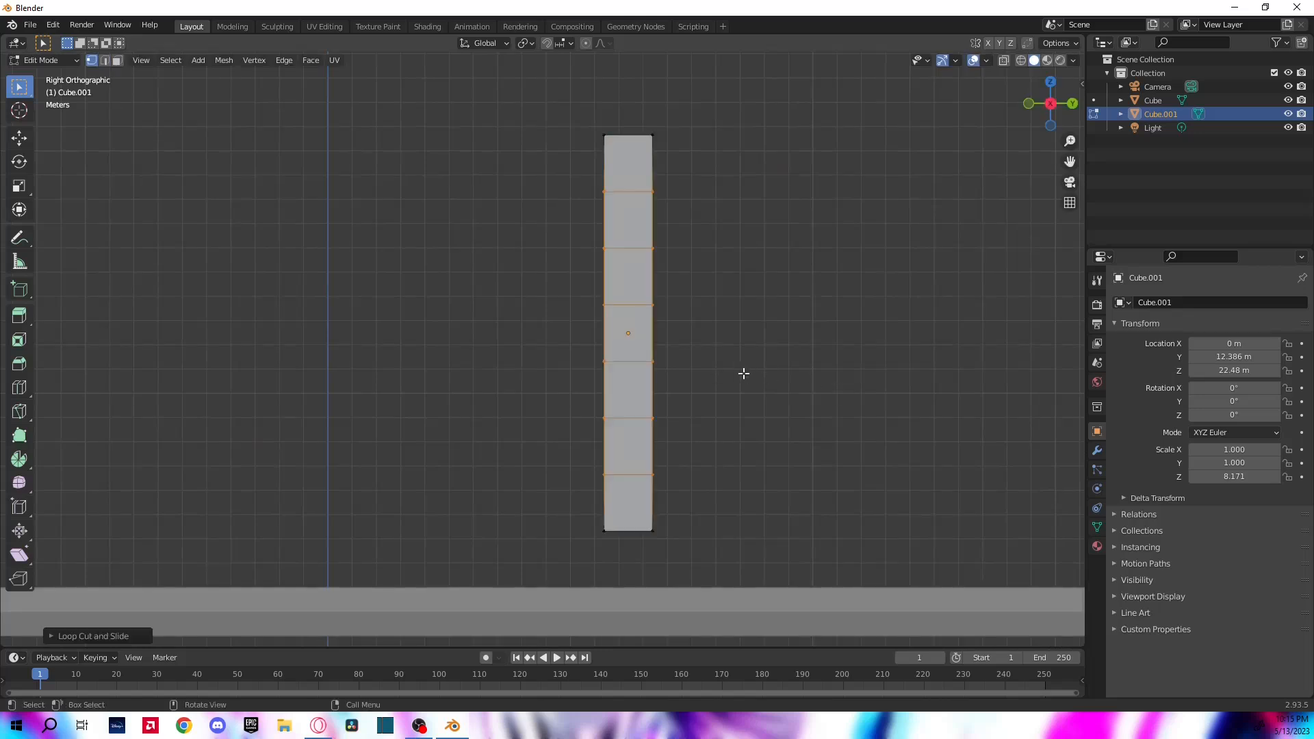
key("alt+a")
key("ctrl+r")
left_click(634, 179)
right_click(634, 179)
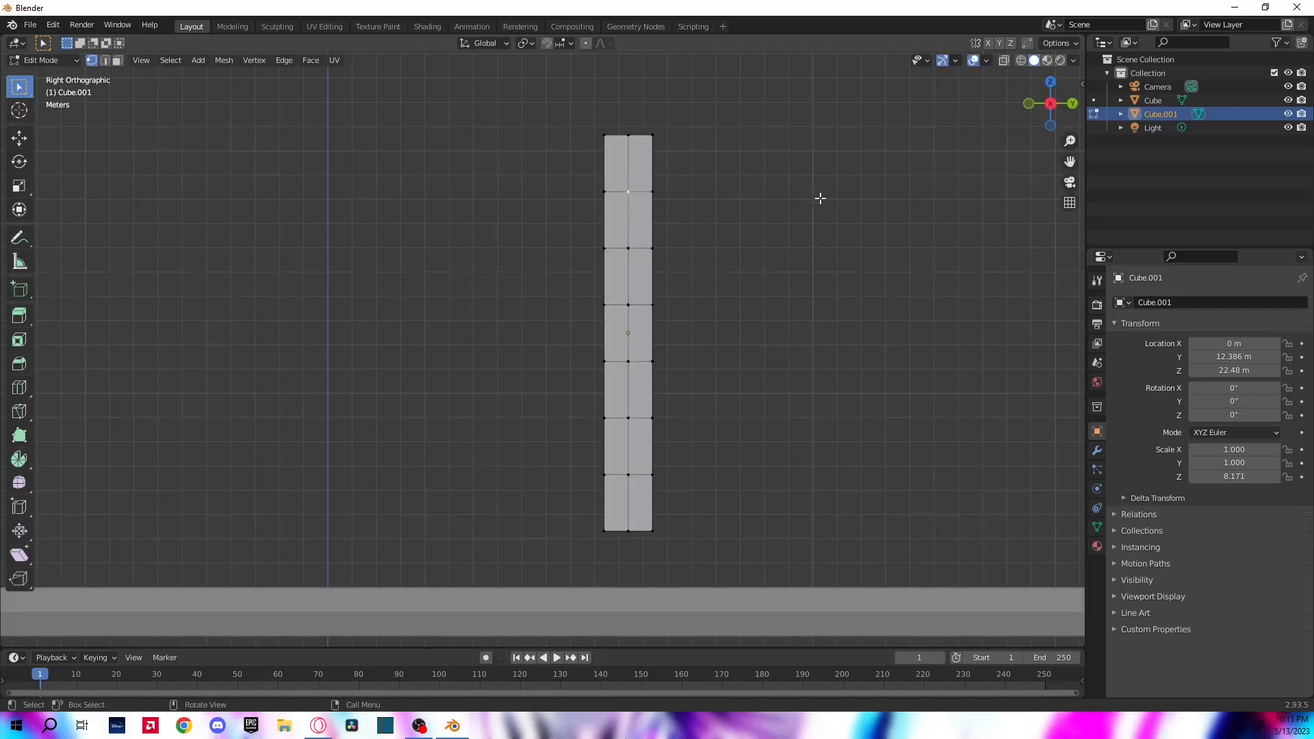
Flatten the upright bar along X to a scale of about 0.19 in Object Mode
middle_click_drag(817, 307, 745, 350)
key("Tab")
key("s")
key("x")
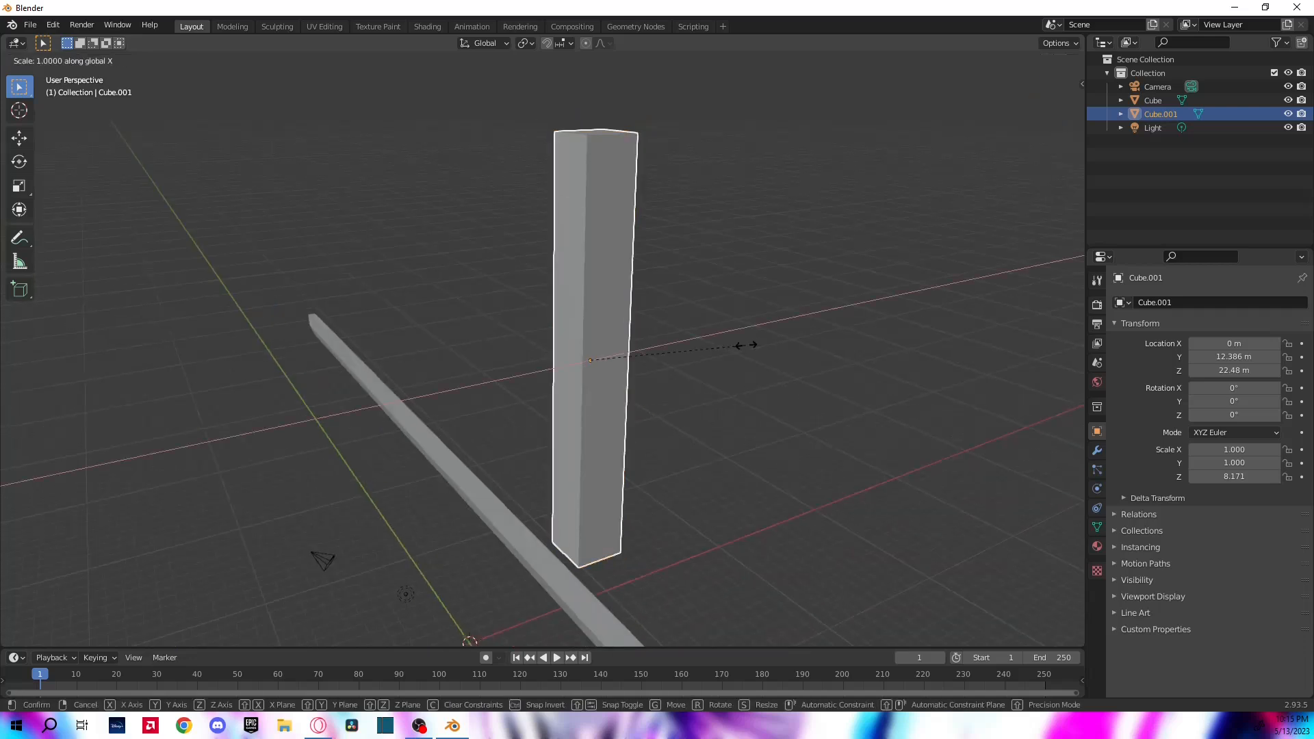
left_click(618, 371)
Select the vertices of the bar's upper end in Edit Mode and enable proportional editing with Sharp falloff
key("Tab")
middle_click_drag(688, 426, 827, 413)
left_click_drag(592, 162, 661, 151)
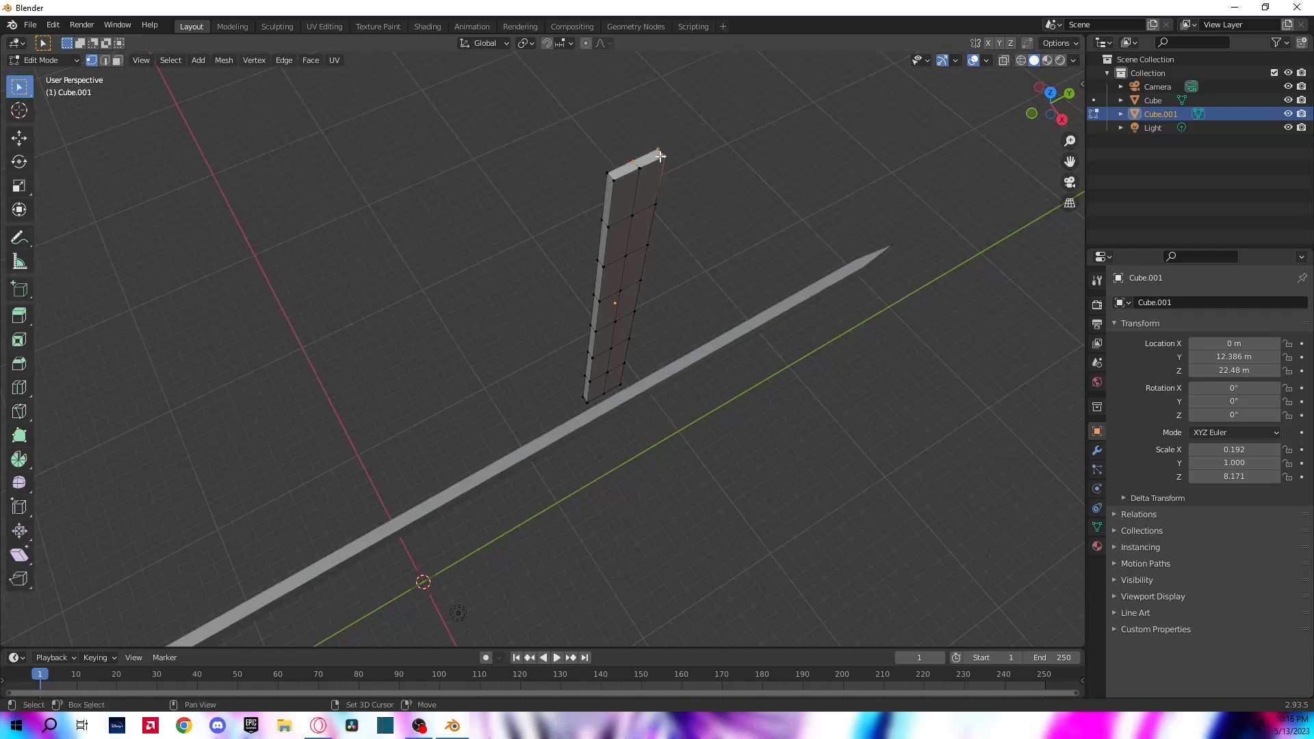
middle_click_drag(683, 210, 614, 86)
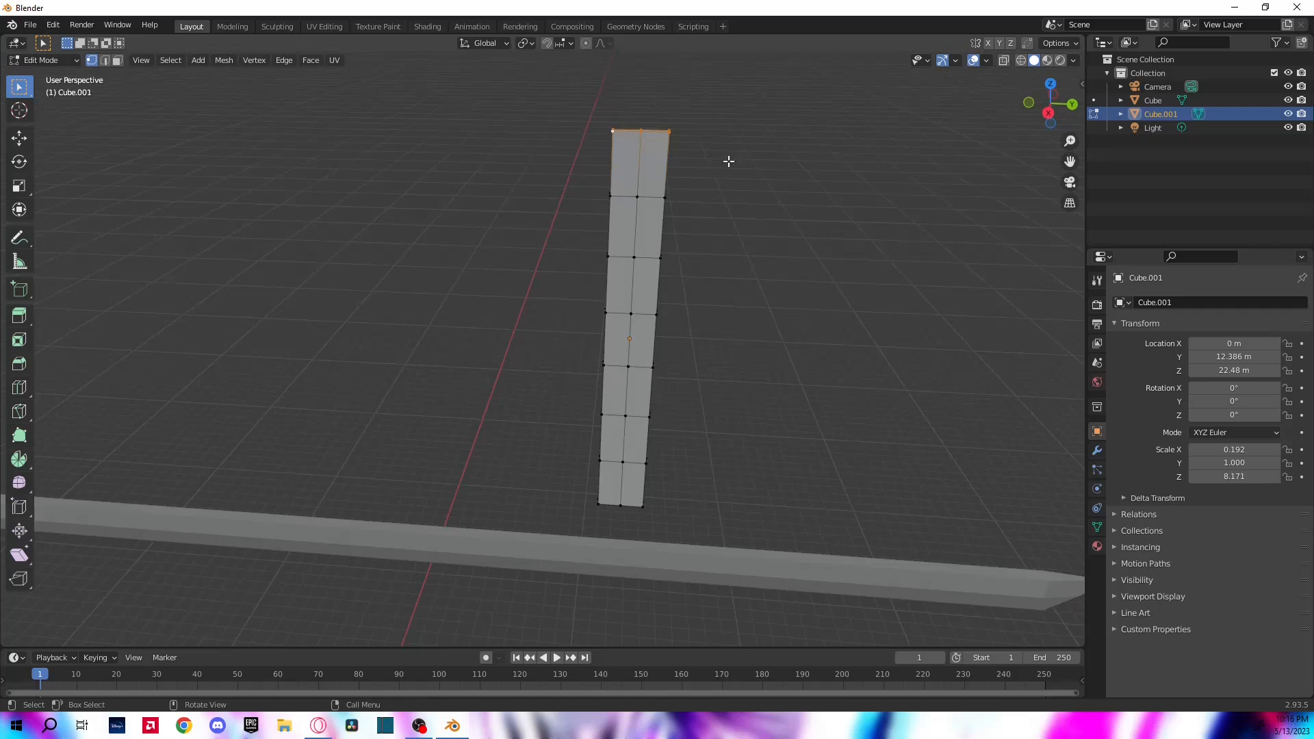
left_click(586, 43)
left_click(605, 43)
left_click(585, 159)
middle_click_drag(821, 237, 1009, 111)
left_click(1051, 103)
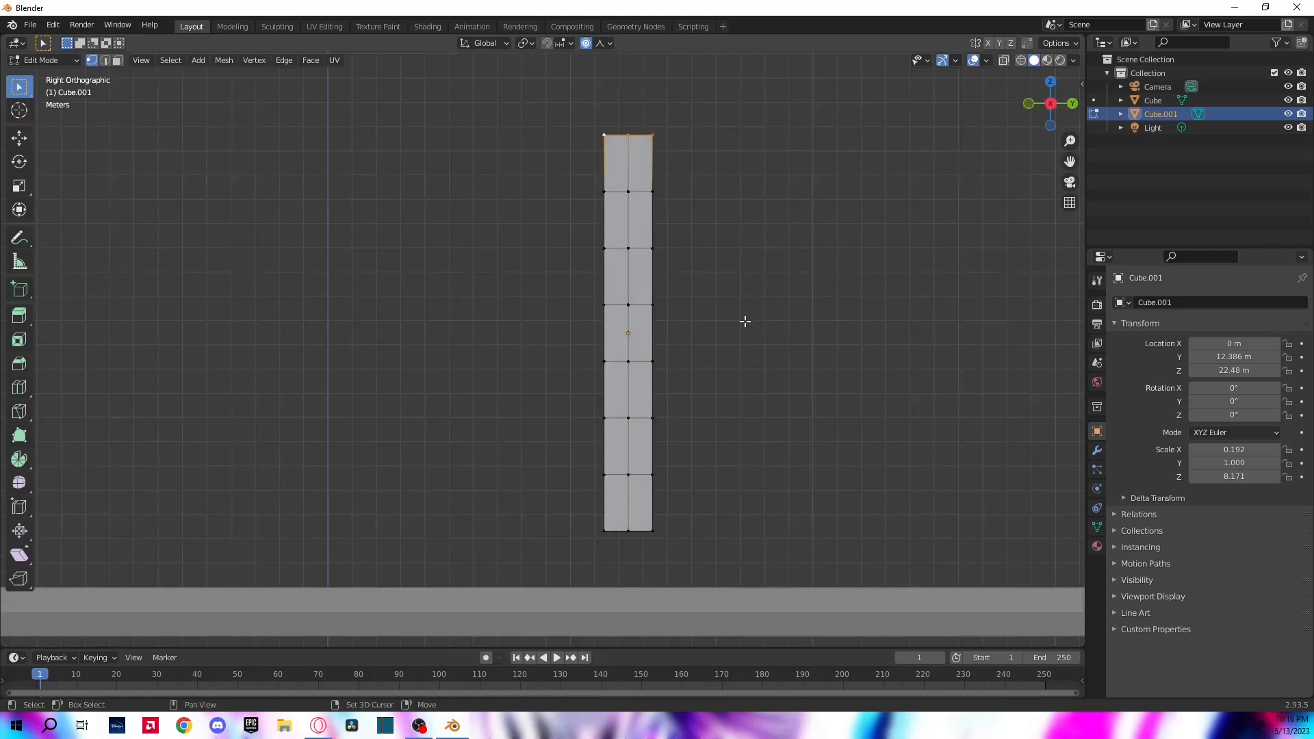
Bend the bar by moving its upper end about 5.28 m along Y with a proportional size of about 15.86
middle_click_drag(742, 319, 710, 420, "shift")
key("g")
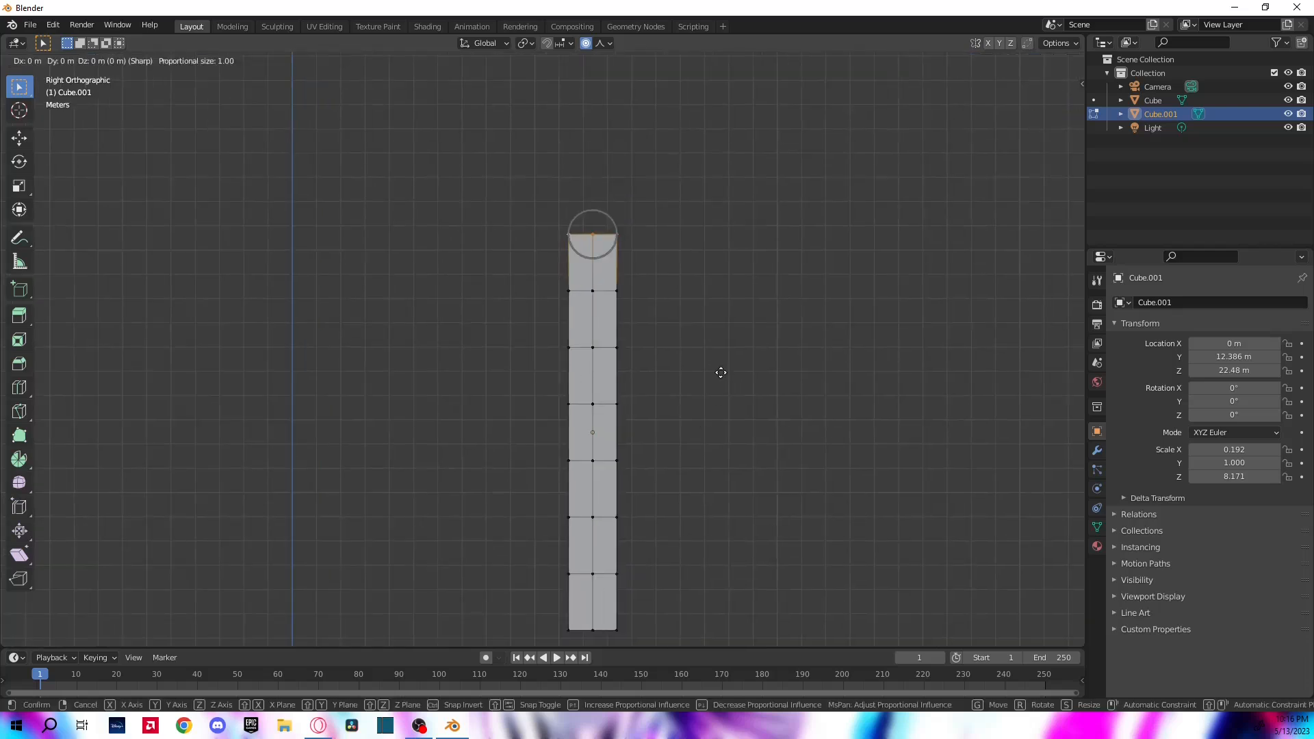
scroll(721, 373, "down", 20)
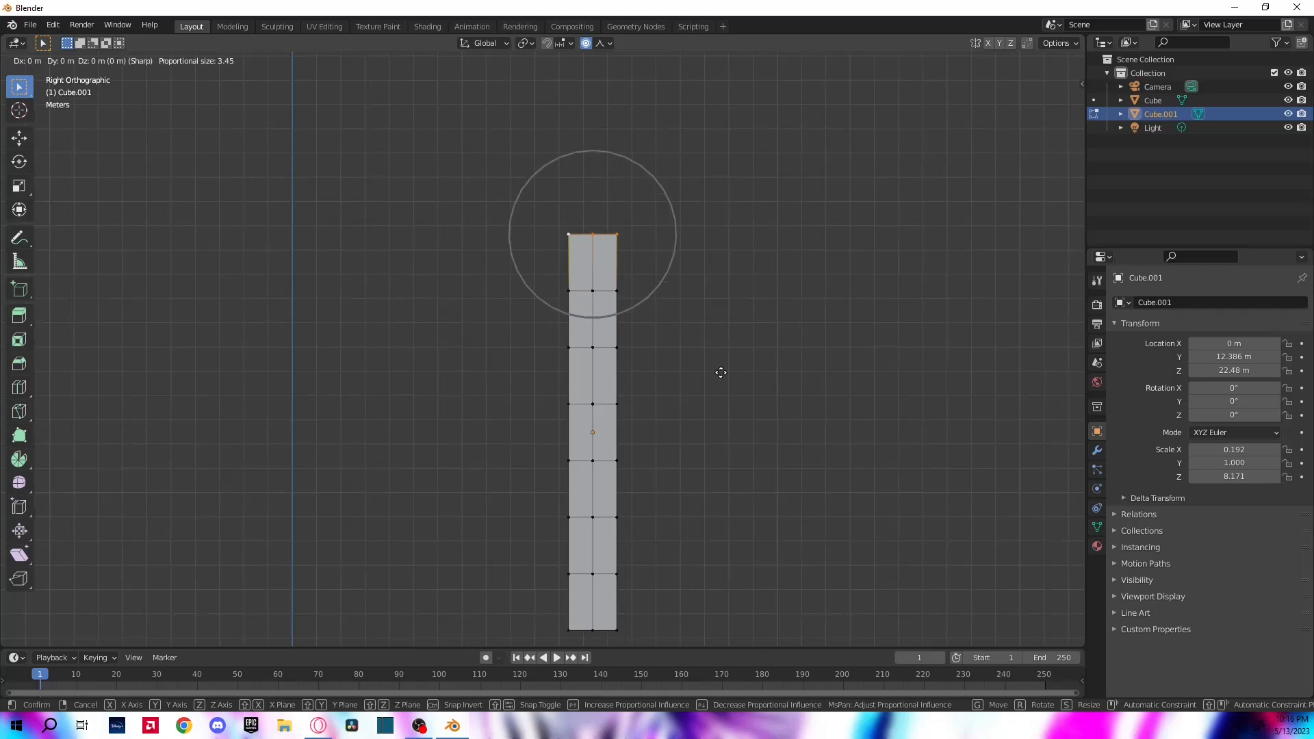
scroll(721, 372, "down", 6)
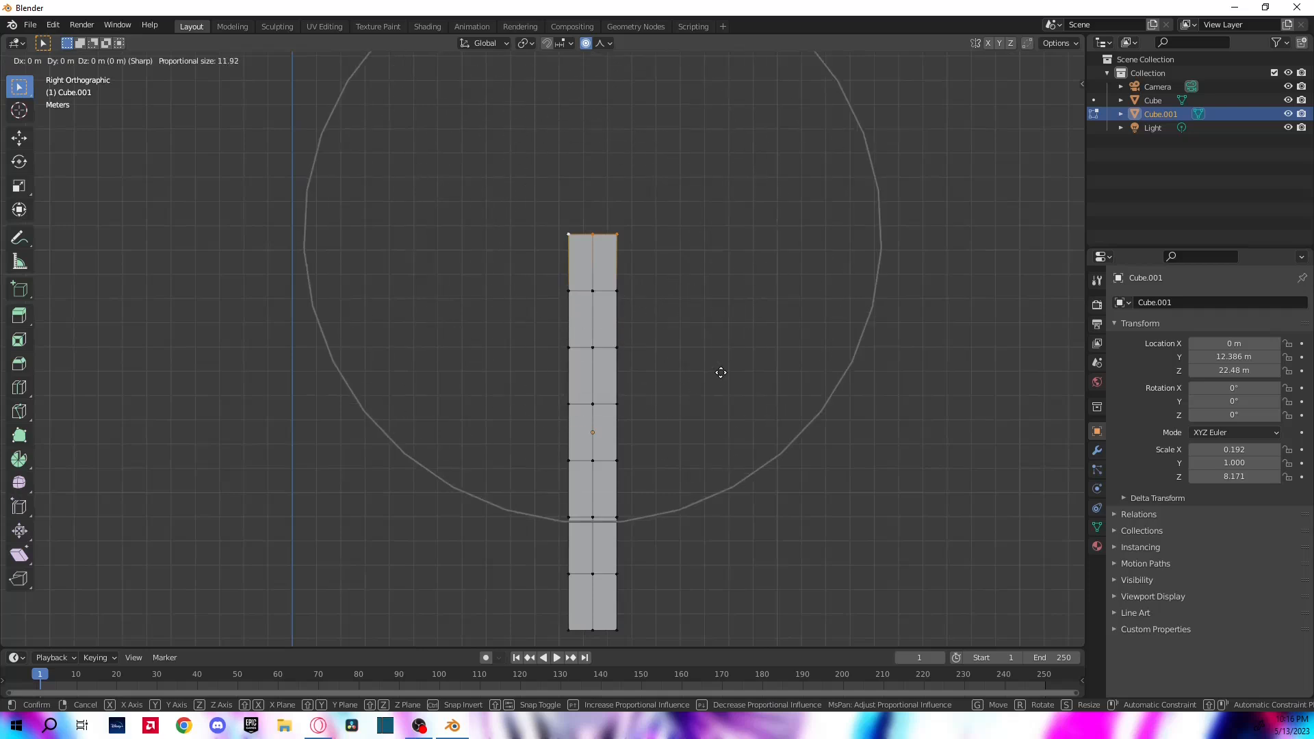
scroll(721, 372, "down", 1)
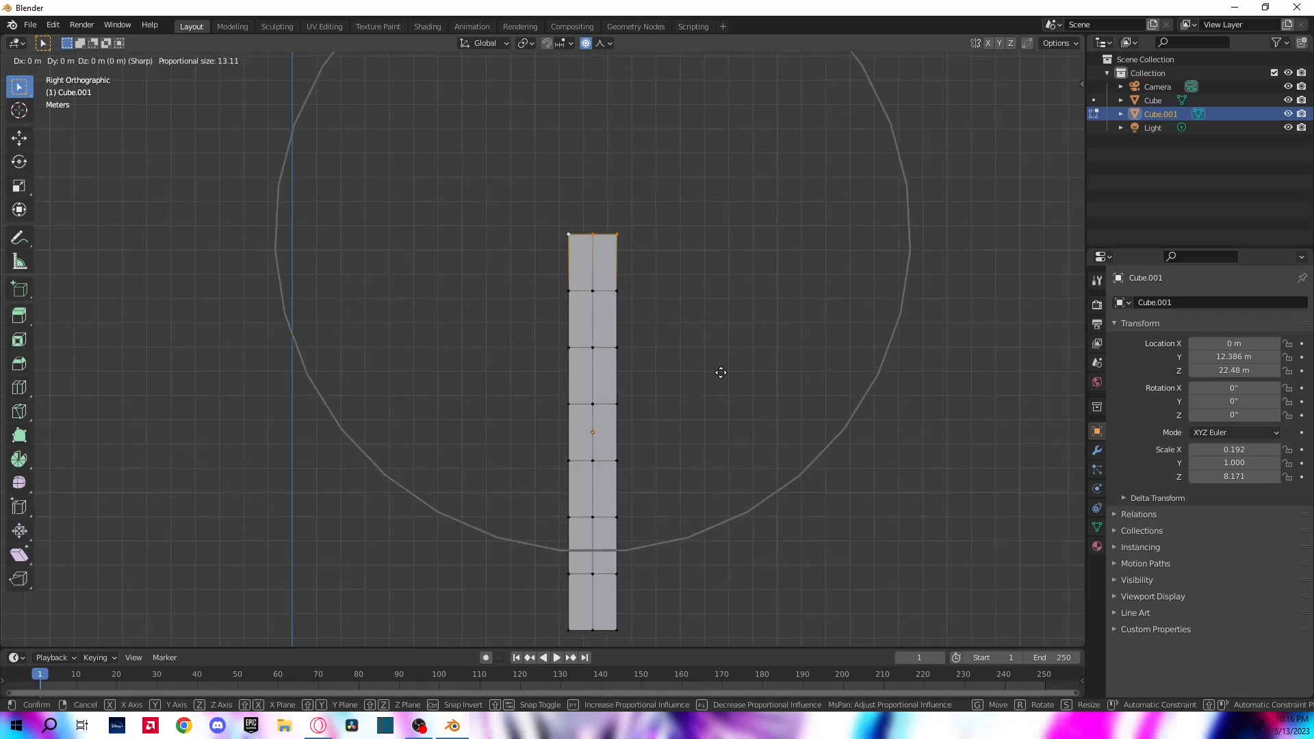
key("z")
key("y")
scroll(759, 369, "down", 2)
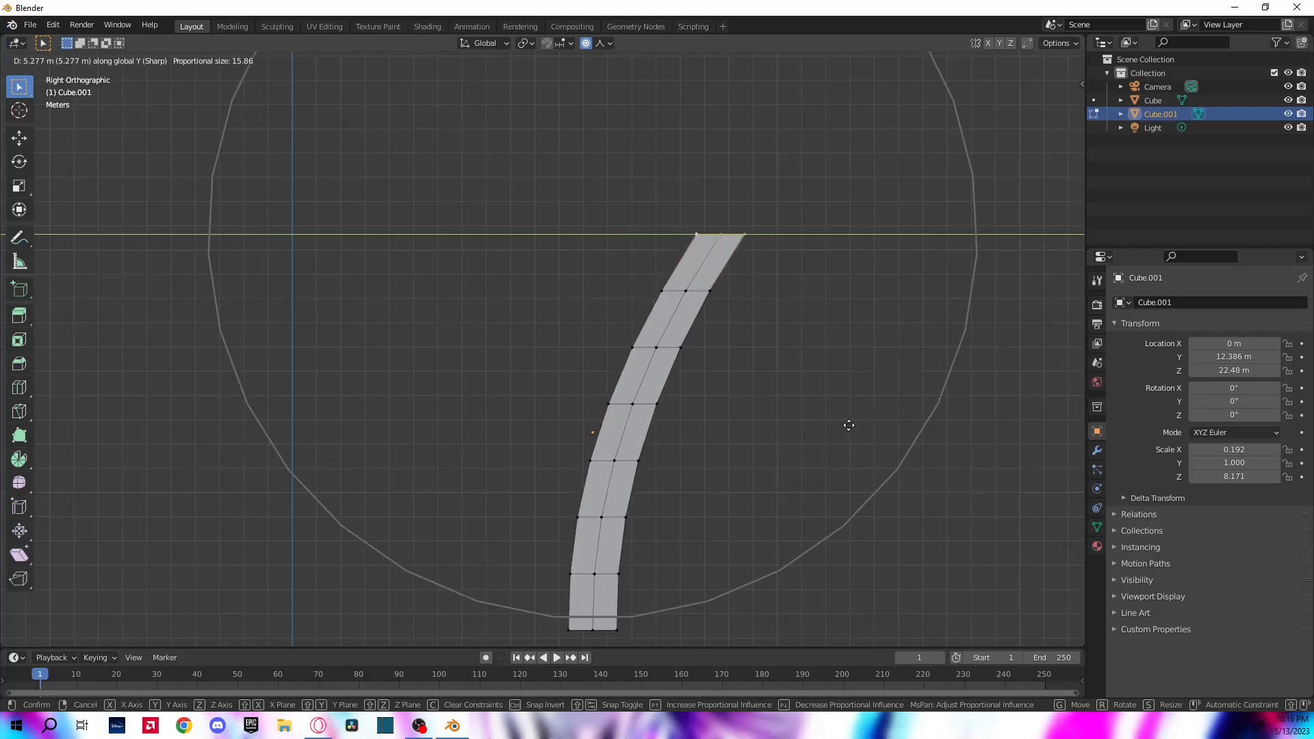
left_click(845, 425)
Without proportional editing, lower the outer and middle vertex pairs of the curved bar's upper end along Z to round its tip
middle_click_drag(848, 458, 802, 233)
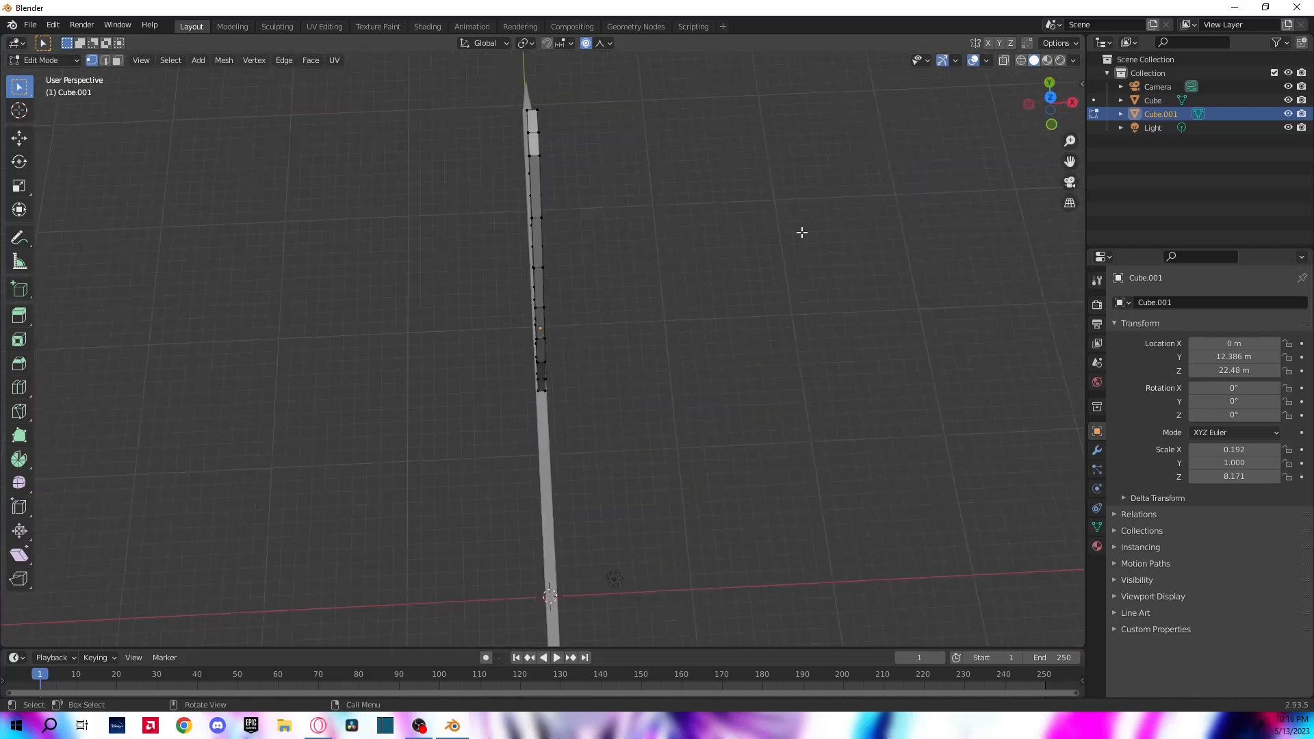
middle_click_drag(562, 306, 512, 235)
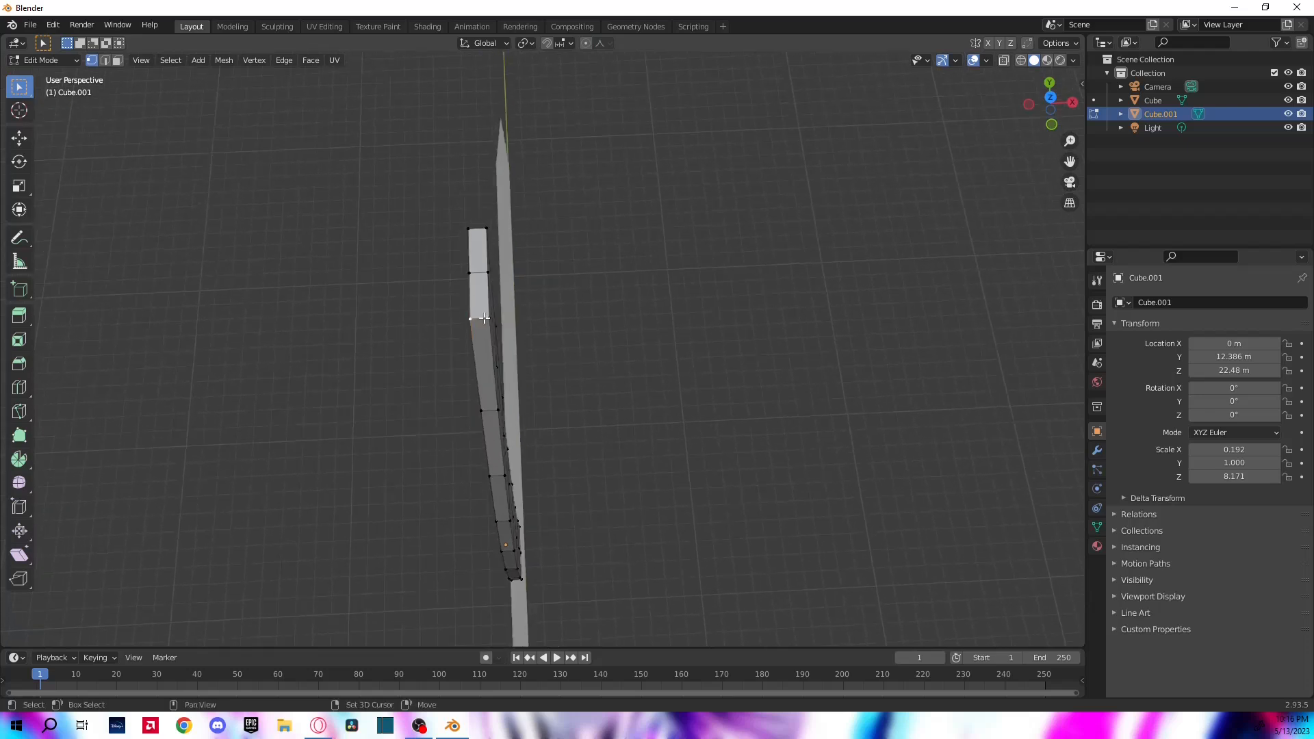
middle_click_drag(691, 373, 555, 292)
key("g")
key("z")
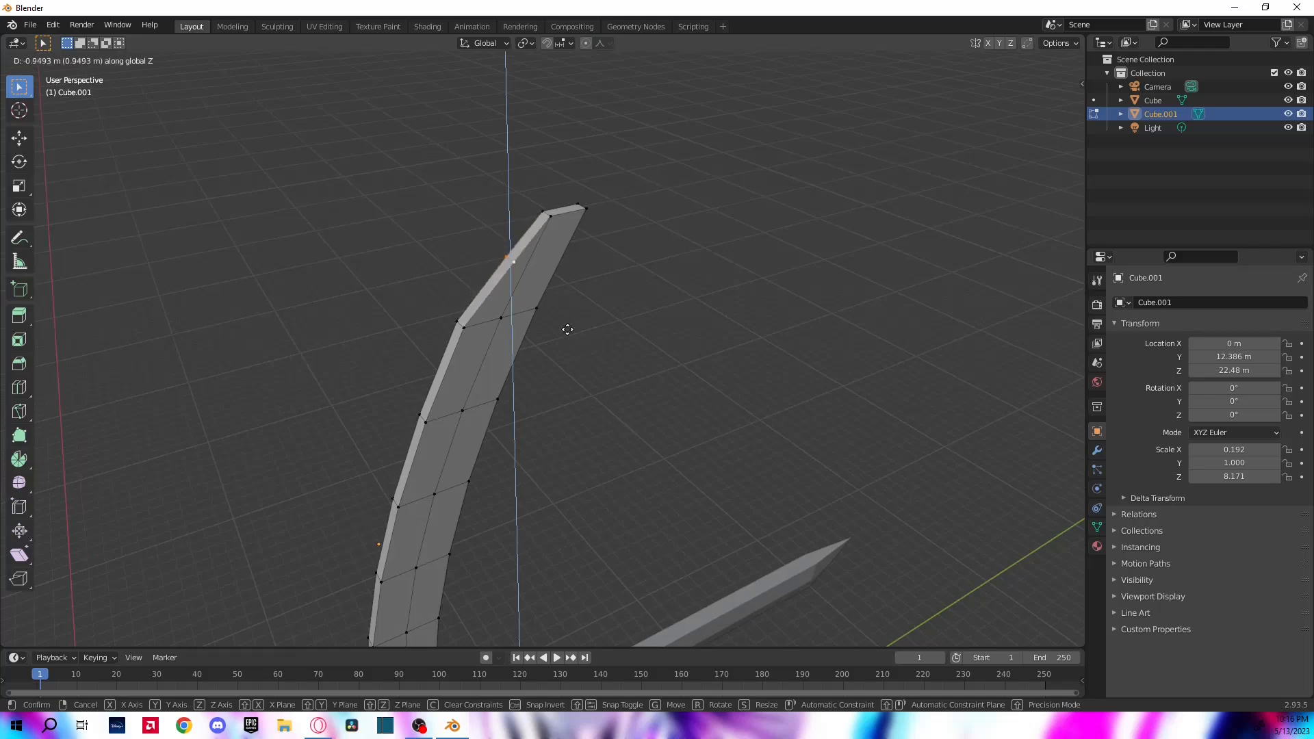
left_click(567, 329)
key("g")
key("z")
left_click(641, 308)
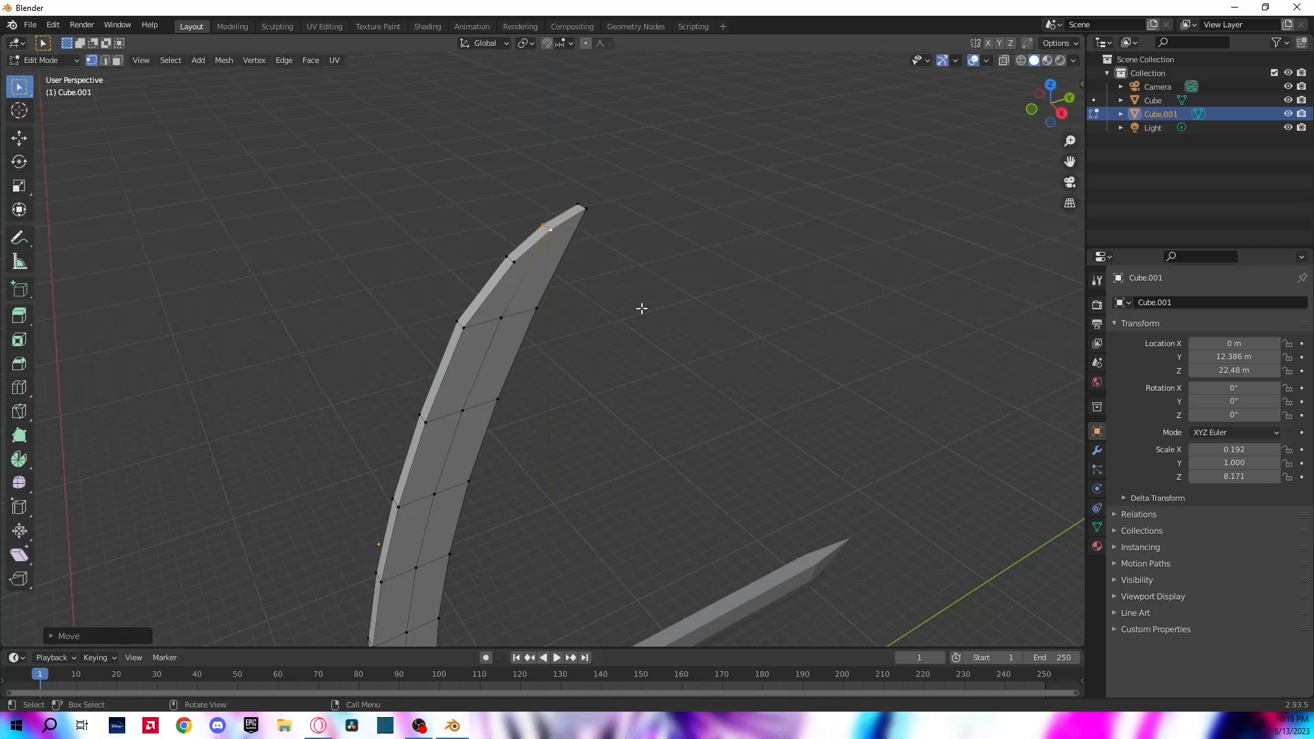
Add a loop cut across the rounded end of the curved bar and slide it along the tip
middle_click_drag(656, 354, 566, 296)
key("ctrl+r")
left_click(602, 299)
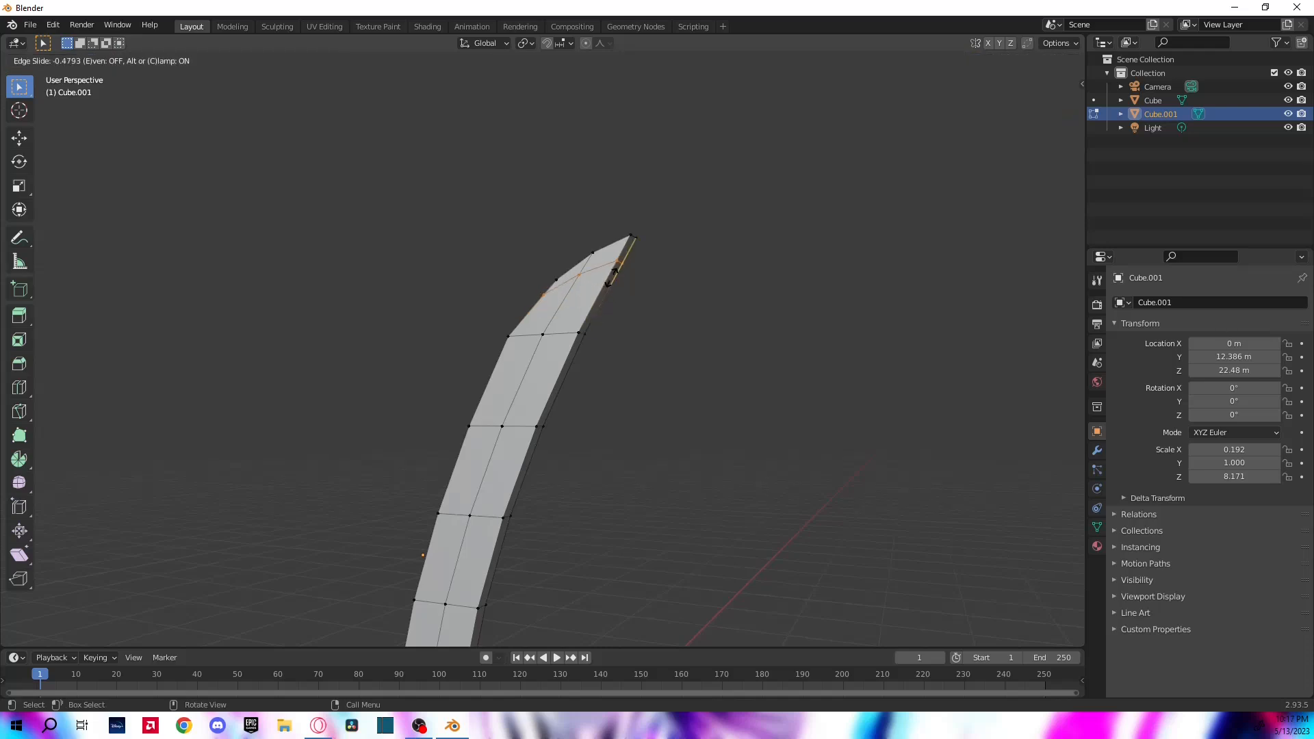
left_click(611, 272)
Examine the curved piece's pointed tip and side edges from several angles
middle_click_drag(666, 352, 543, 404)
scroll(543, 404, "down", 5)
middle_click_drag(370, 451, 700, 272, "shift")
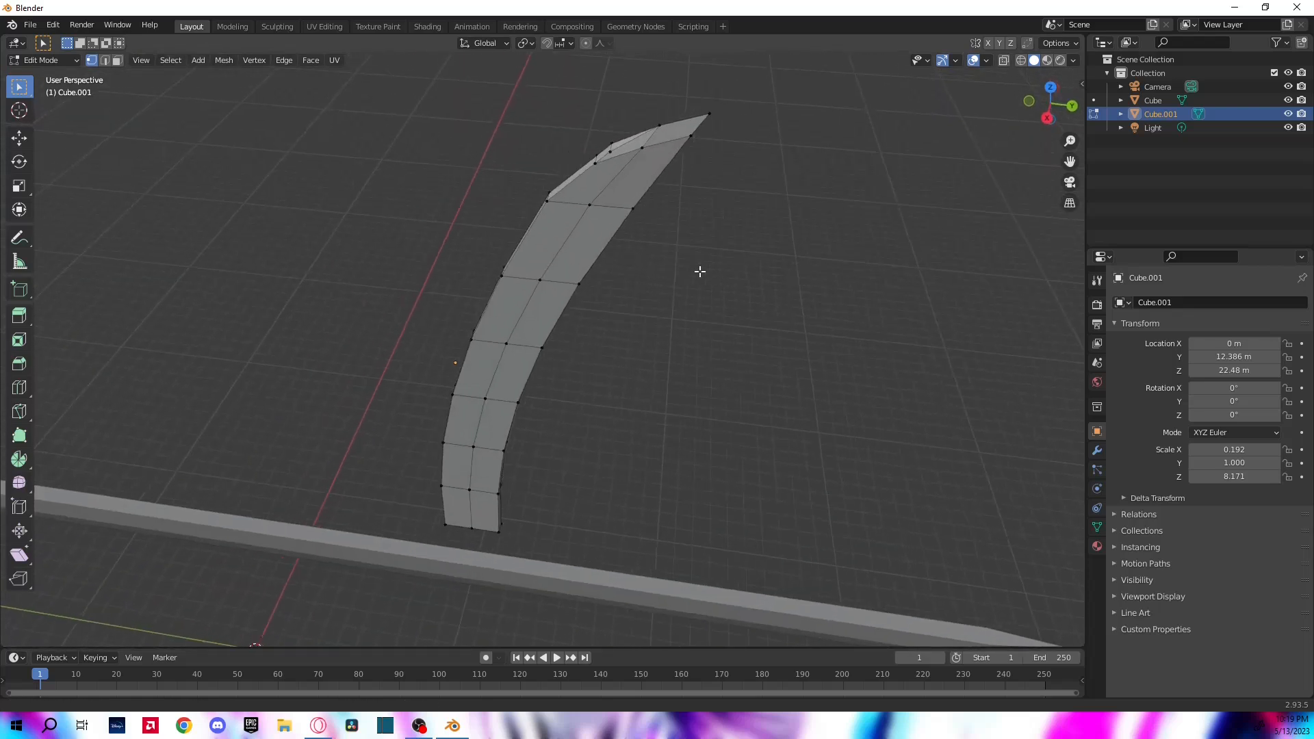
scroll(634, 182, "up", 3)
middle_click_drag(558, 319, 549, 429, "shift")
middle_click_drag(593, 387, 563, 434, "shift")
scroll(600, 285, "up", 2)
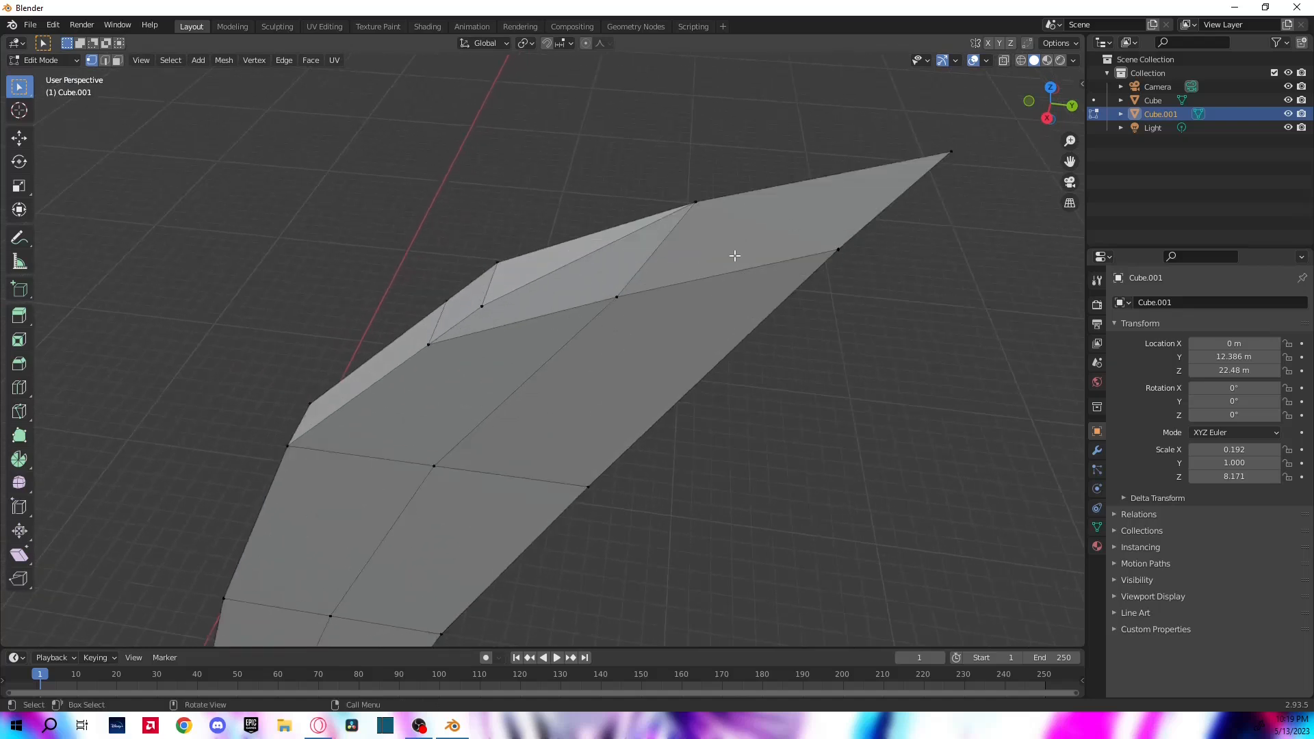
scroll(592, 419, "down", 3)
middle_click_drag(600, 433, 643, 396)
scroll(549, 473, "down", 5)
scroll(638, 305, "down", 4)
middle_click_drag(640, 349, 578, 455)
scroll(616, 363, "up", 6)
middle_click_drag(668, 416, 564, 400)
scroll(611, 463, "up", 3)
middle_click_drag(612, 463, 622, 355)
middle_click_drag(534, 455, 855, 141)
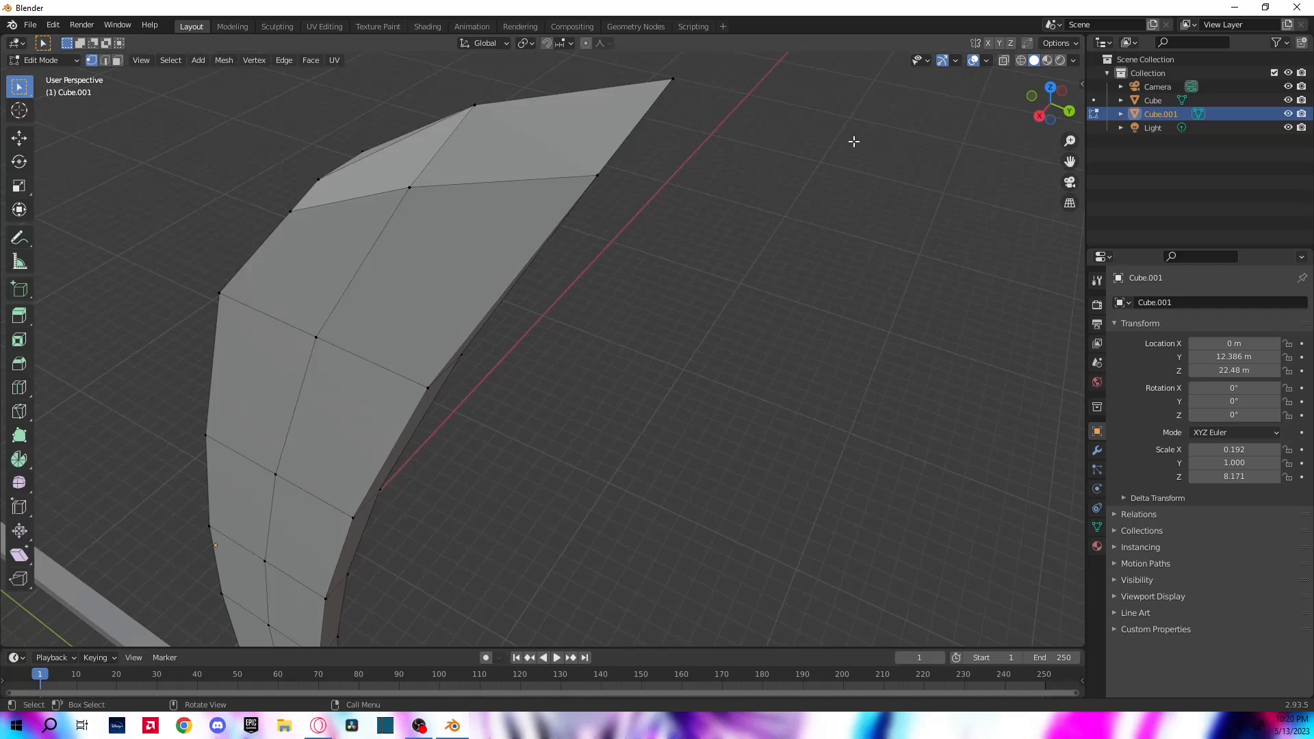
From the back view, merge the first three vertex pairs below the tip on the curved piece's concave edge at center
left_click(1070, 109)
middle_click_drag(601, 325, 727, 522, "shift")
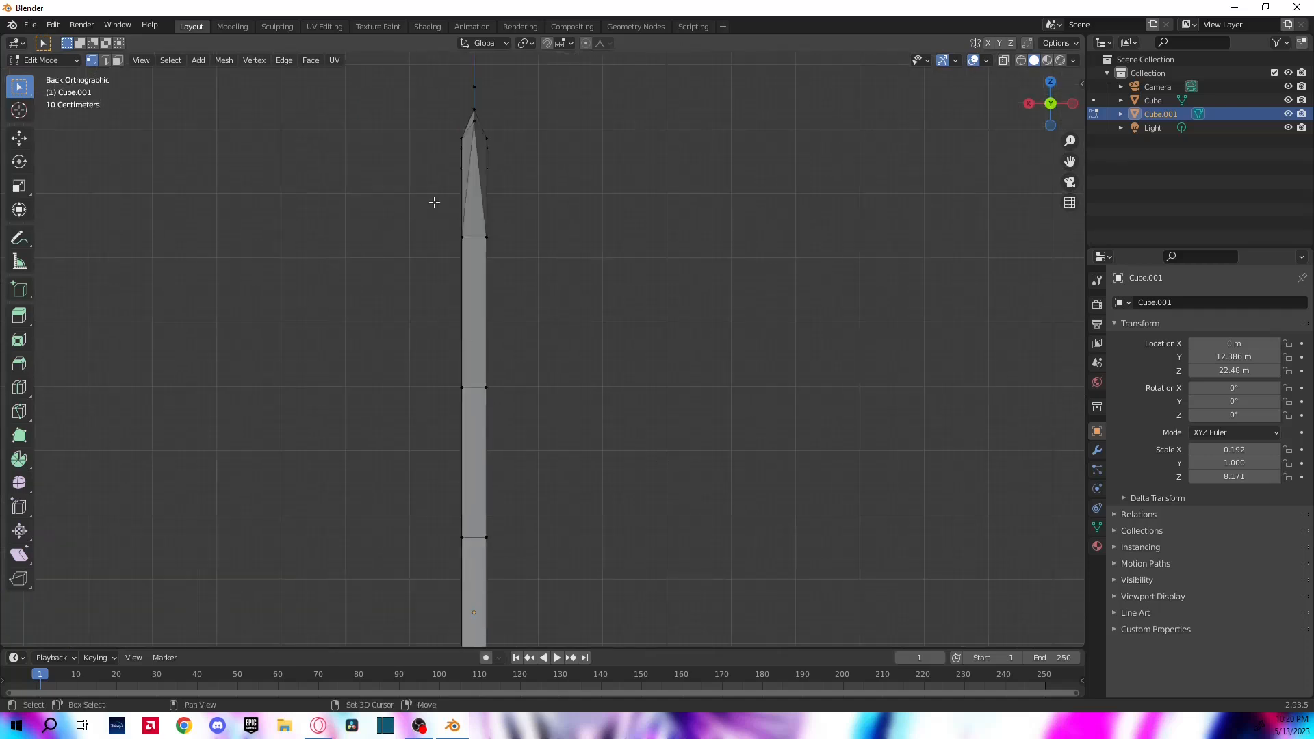
key("m")
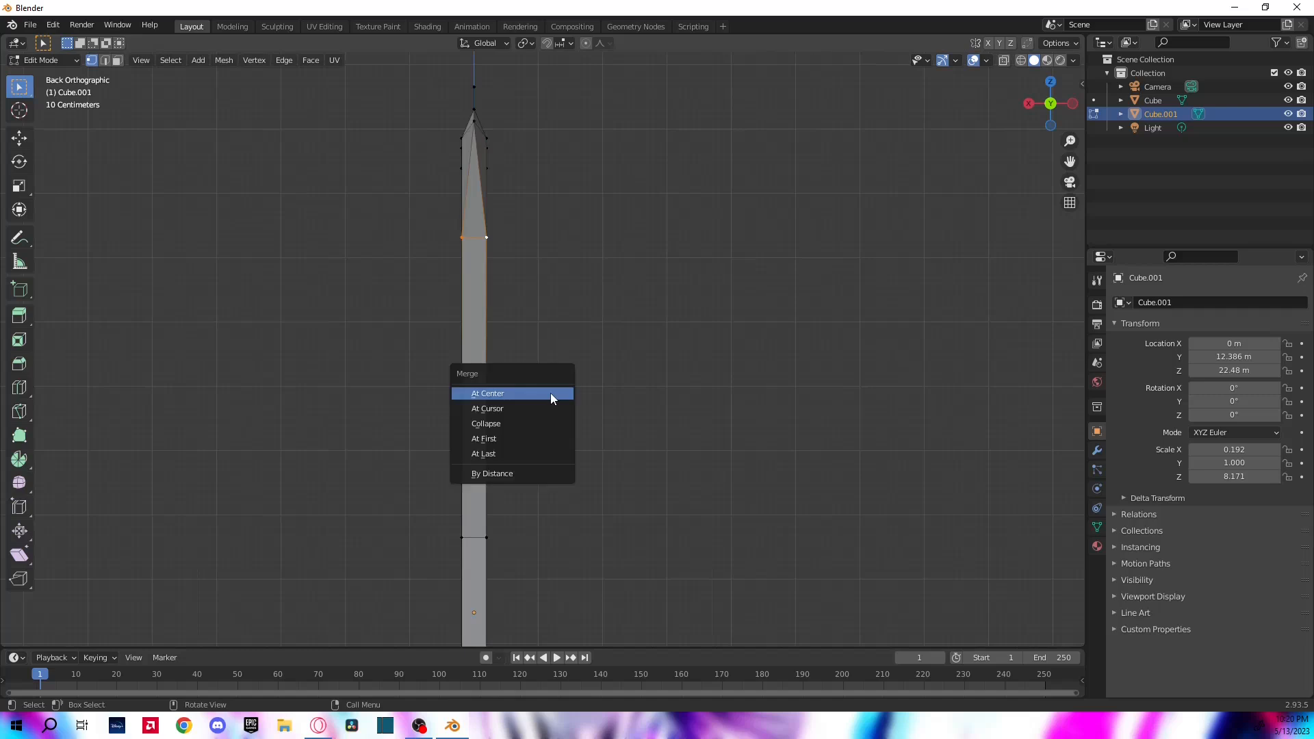
left_click(551, 393)
left_click(487, 388, "shift")
key("m")
left_click(521, 432)
scroll(540, 460, "down", 3)
key("m")
left_click(545, 473)
Merge the remaining lower vertex pairs of the curved piece's concave edge at center and return to Object Mode
middle_click_drag(600, 490, 618, 331, "shift")
left_click_drag(494, 382, 557, 391)
key("m")
left_click(582, 404)
middle_click_drag(590, 494, 590, 350, "shift")
left_click_drag(498, 319, 548, 329)
key("m")
left_click(557, 335)
left_click_drag(499, 406, 576, 432)
key("m")
left_click(577, 438)
middle_click_drag(698, 463, 602, 385)
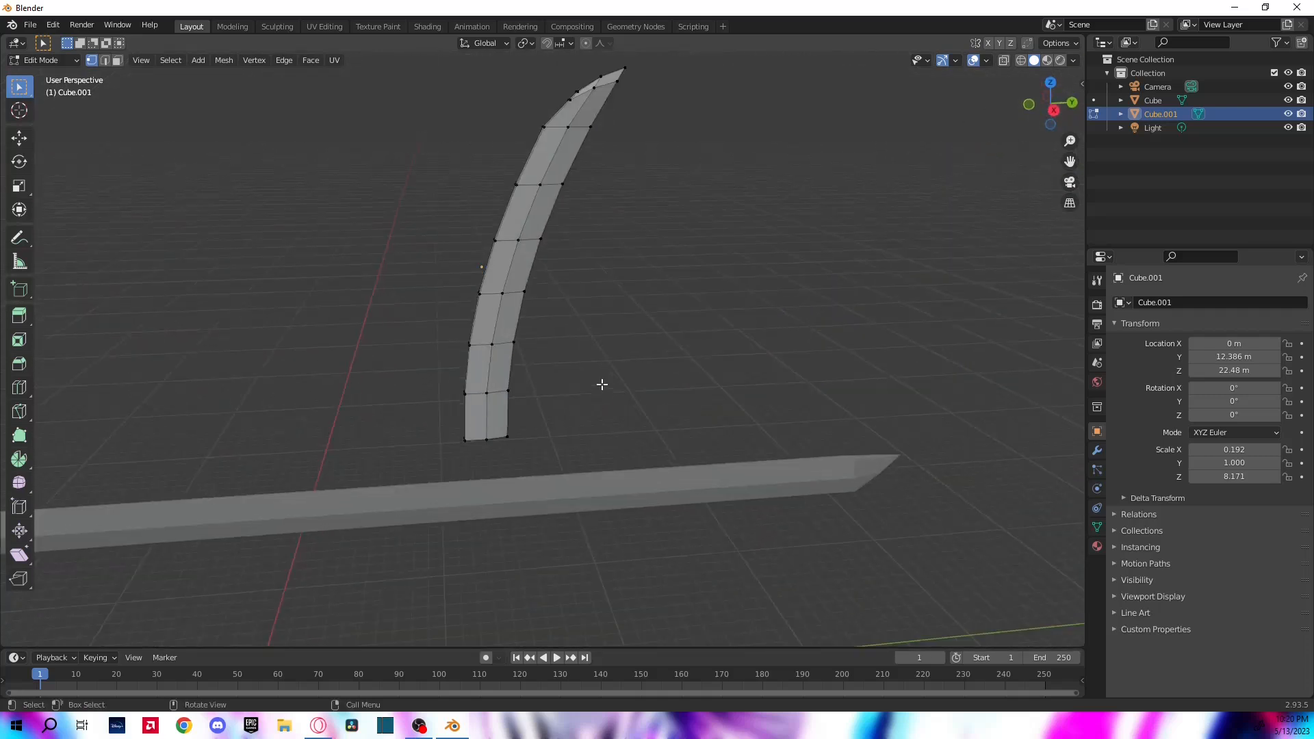
key("Tab")
middle_click_drag(555, 442, 528, 423)
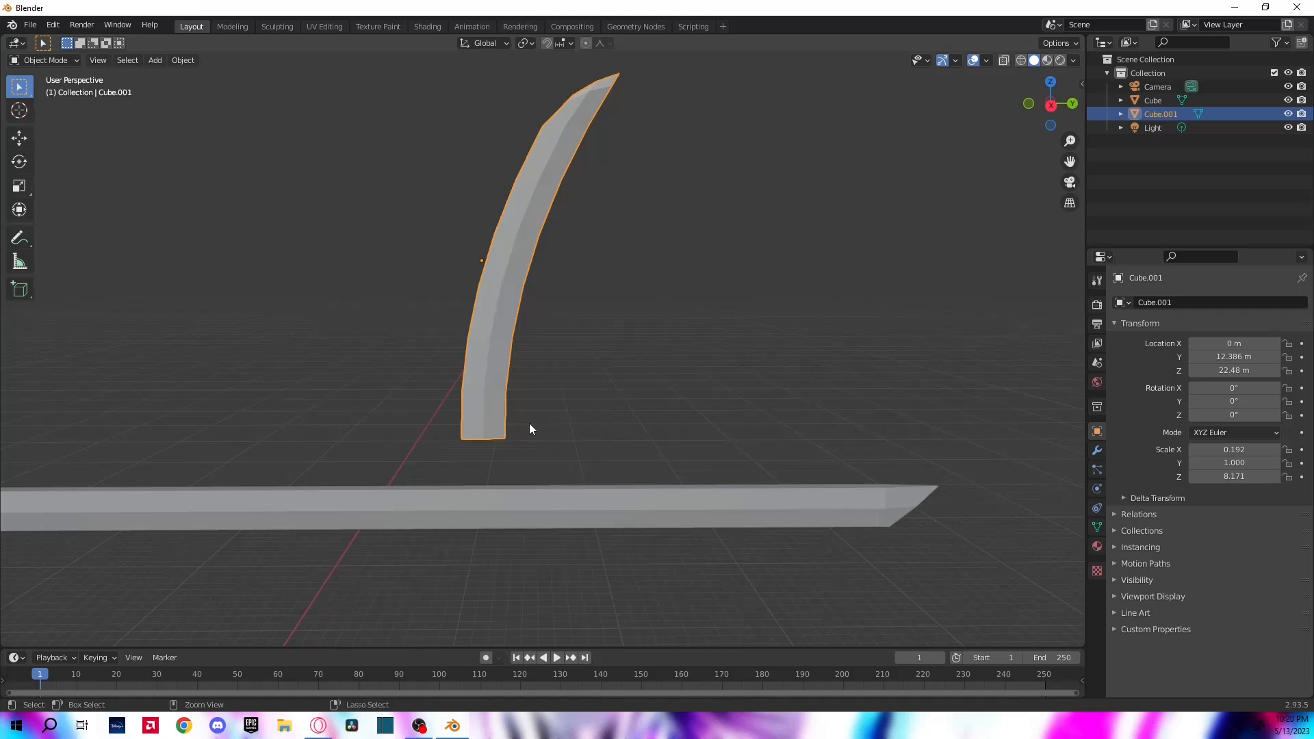
Duplicate the curved piece and move the copy along Y toward the blade's square end
key("ctrl+c")
key("ctrl+v")
key("g")
key("y")
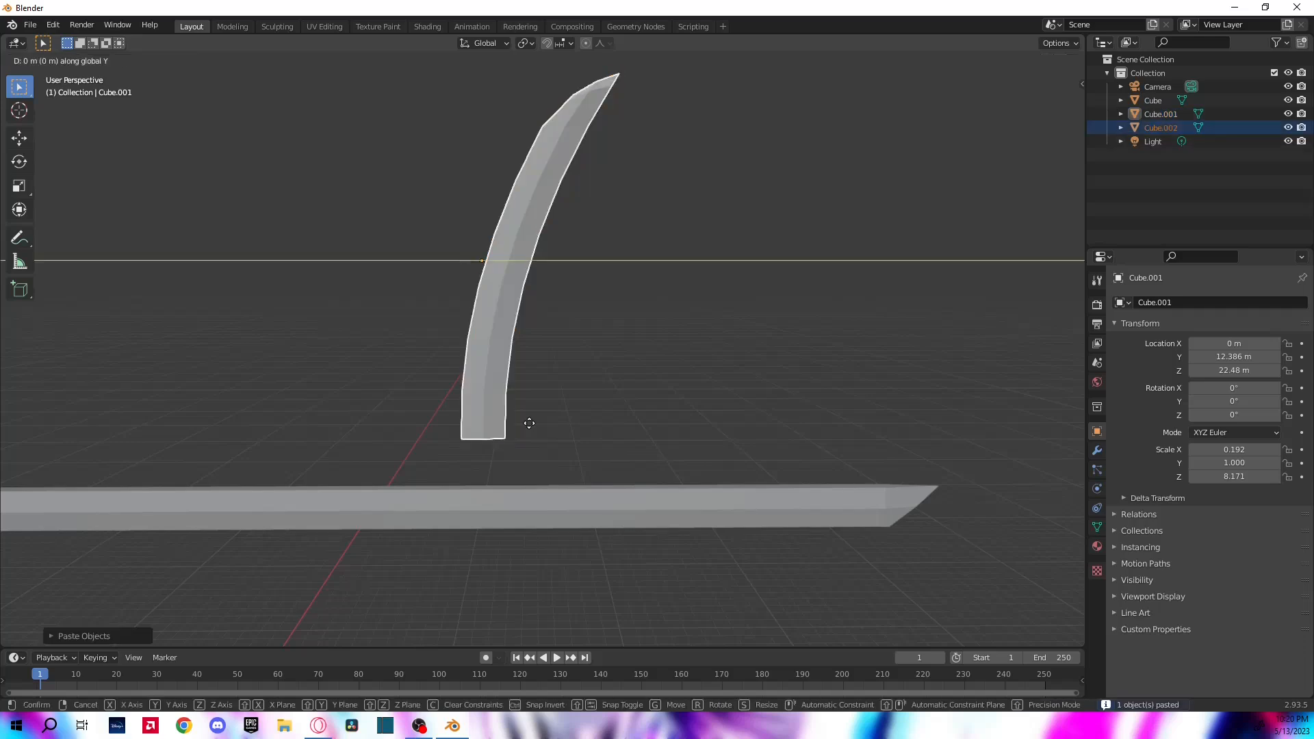
left_click(229, 405)
scroll(335, 437, "down", 4)
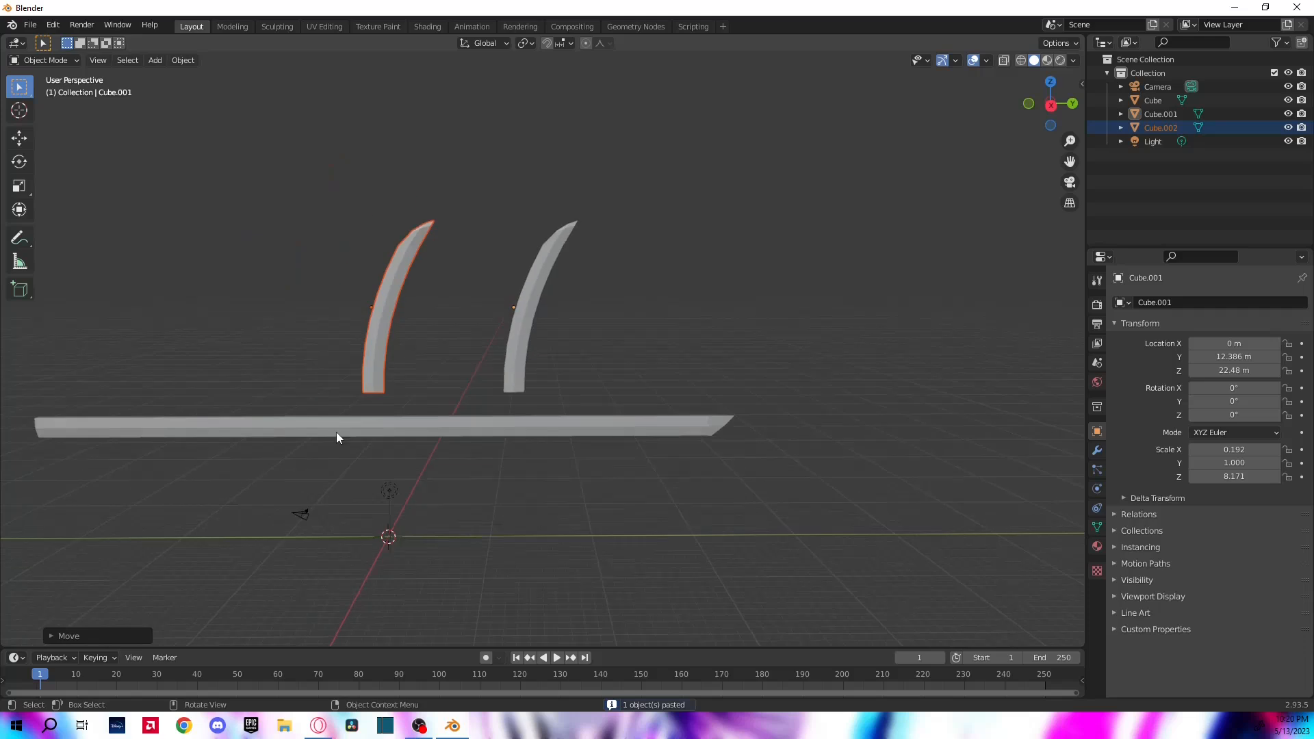
Select both curved pieces and move them together along Y, placing the copy at about 0.17 m
scroll(410, 469, "up", 2)
middle_click_drag(472, 560, 562, 542, "shift")
left_click(563, 541)
left_click(666, 241)
left_click(404, 321, "shift")
key("g")
key("y")
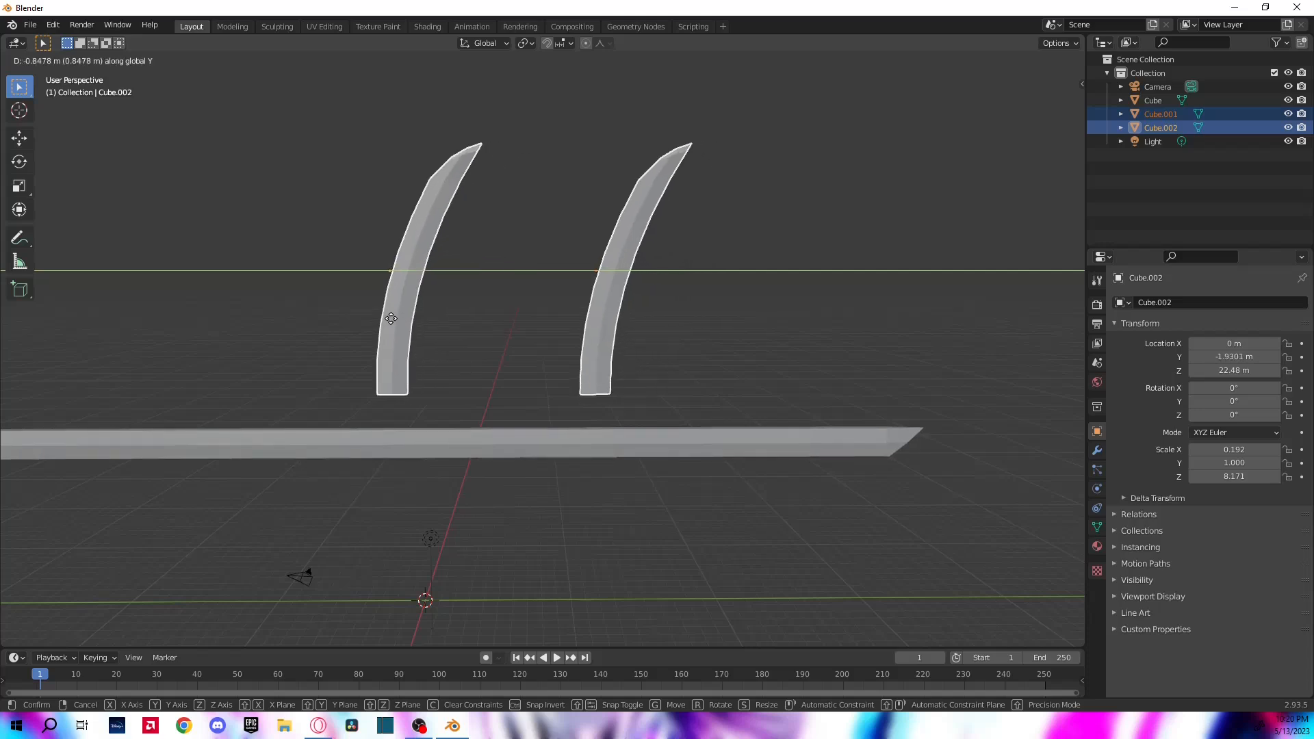
left_click(424, 312)
Paste another copy of the curved piece and move it down along Z to below the blade
left_click(560, 367)
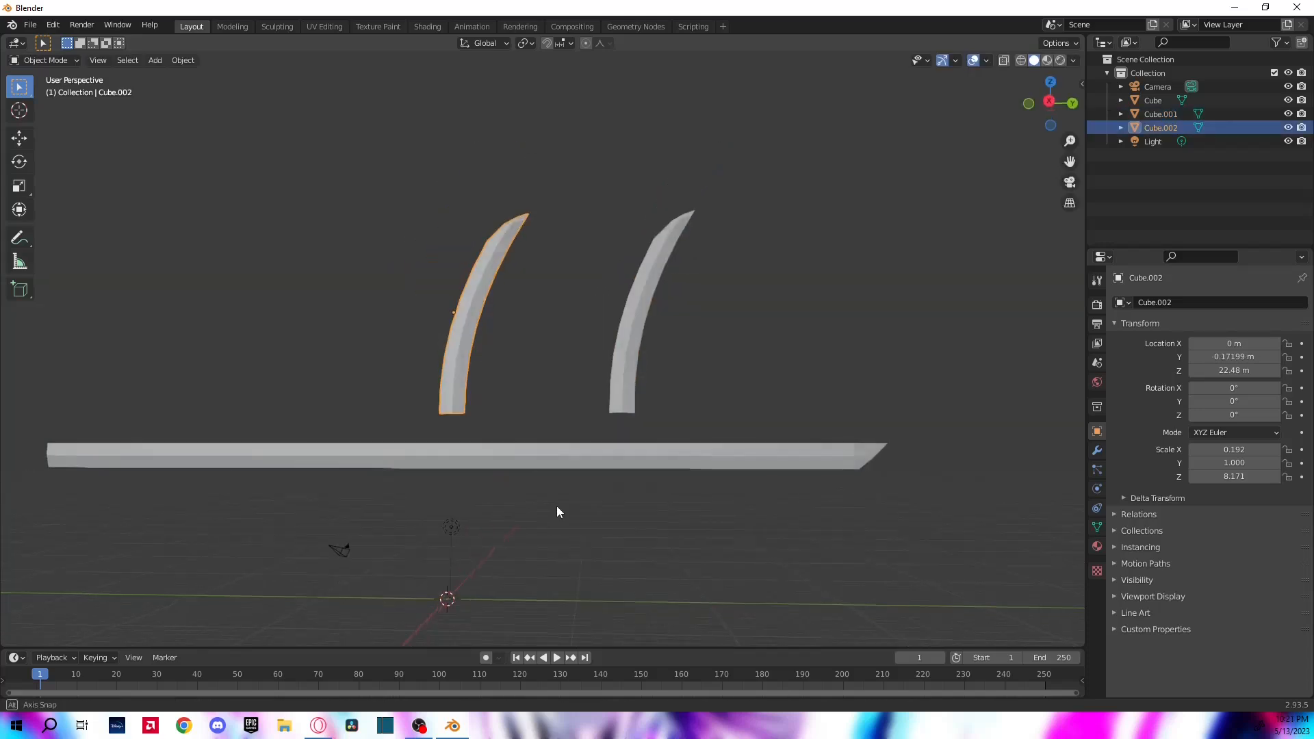
middle_click_drag(557, 508, 595, 476)
key("ctrl+v")
key("g")
key("y")
key("z")
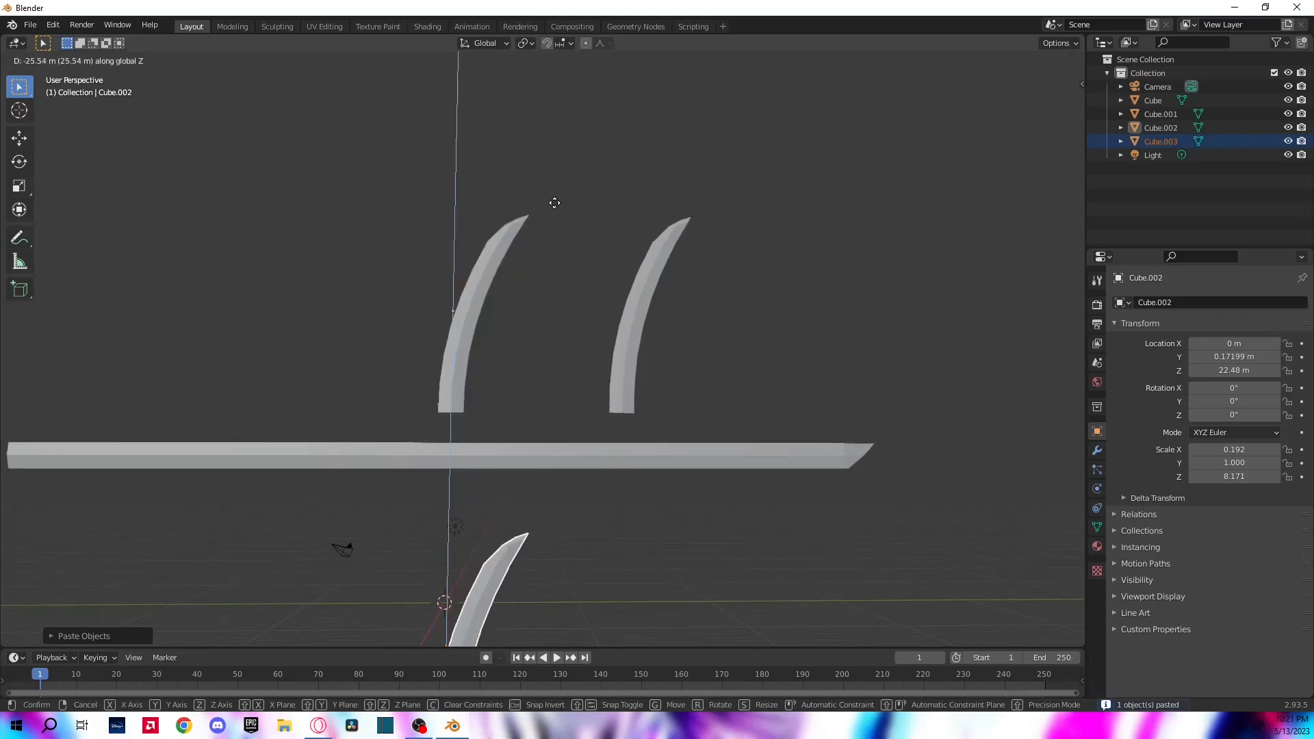
left_click(556, 172)
middle_click_drag(573, 460, 745, 325, "shift")
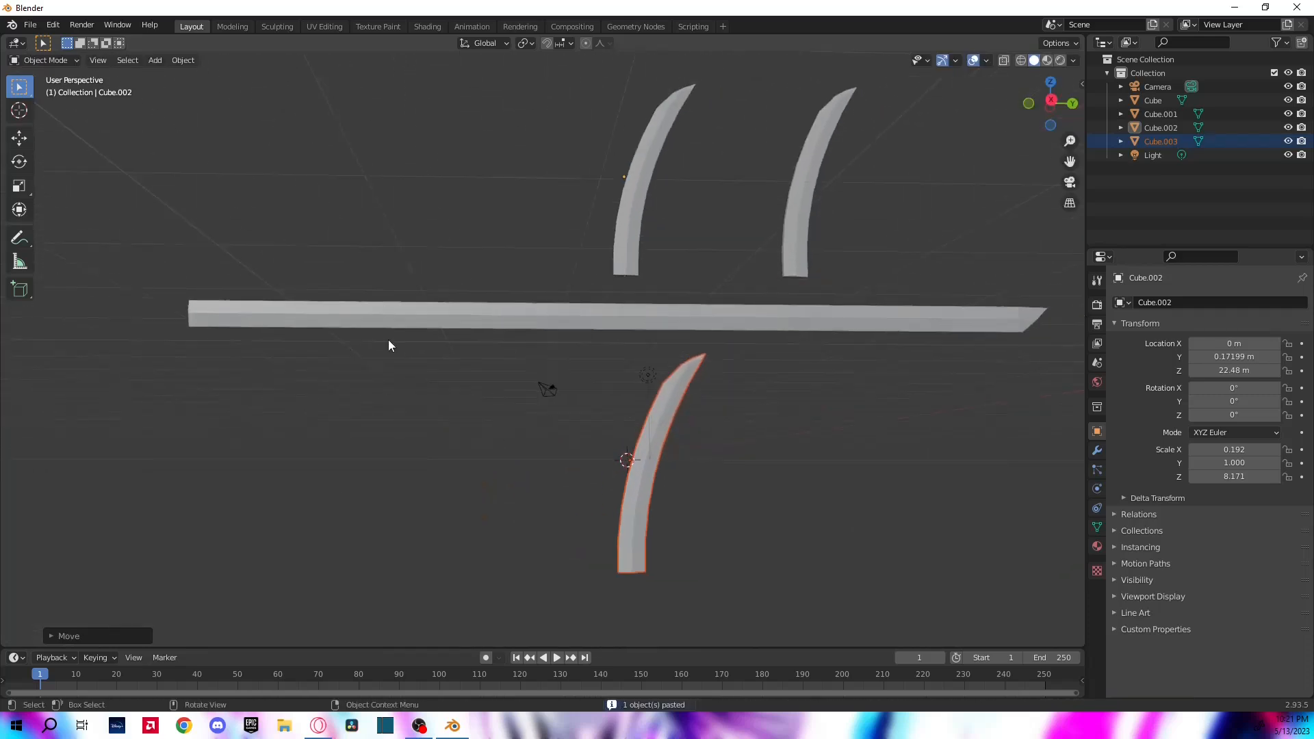
Rotate the lower curved piece -180° about X and 180° about Z so its tip points down toward the blade's pointed end
key("r")
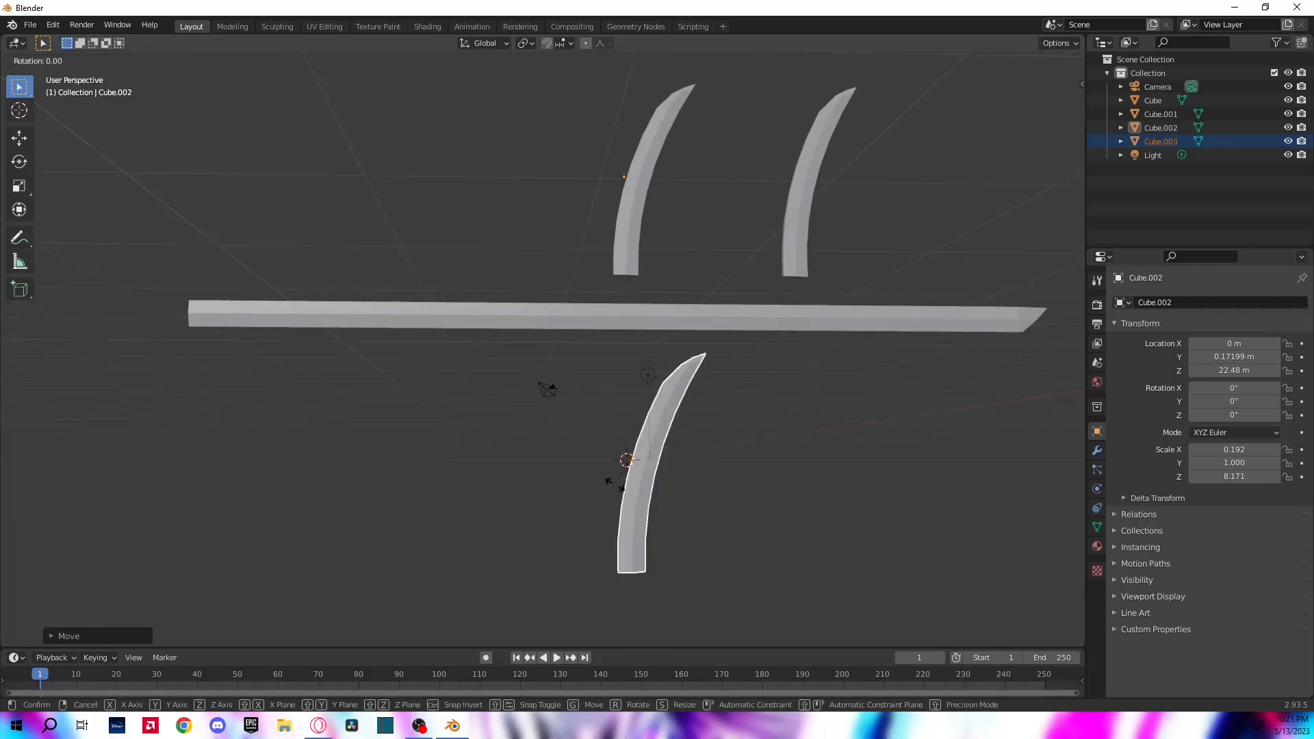
key("x")
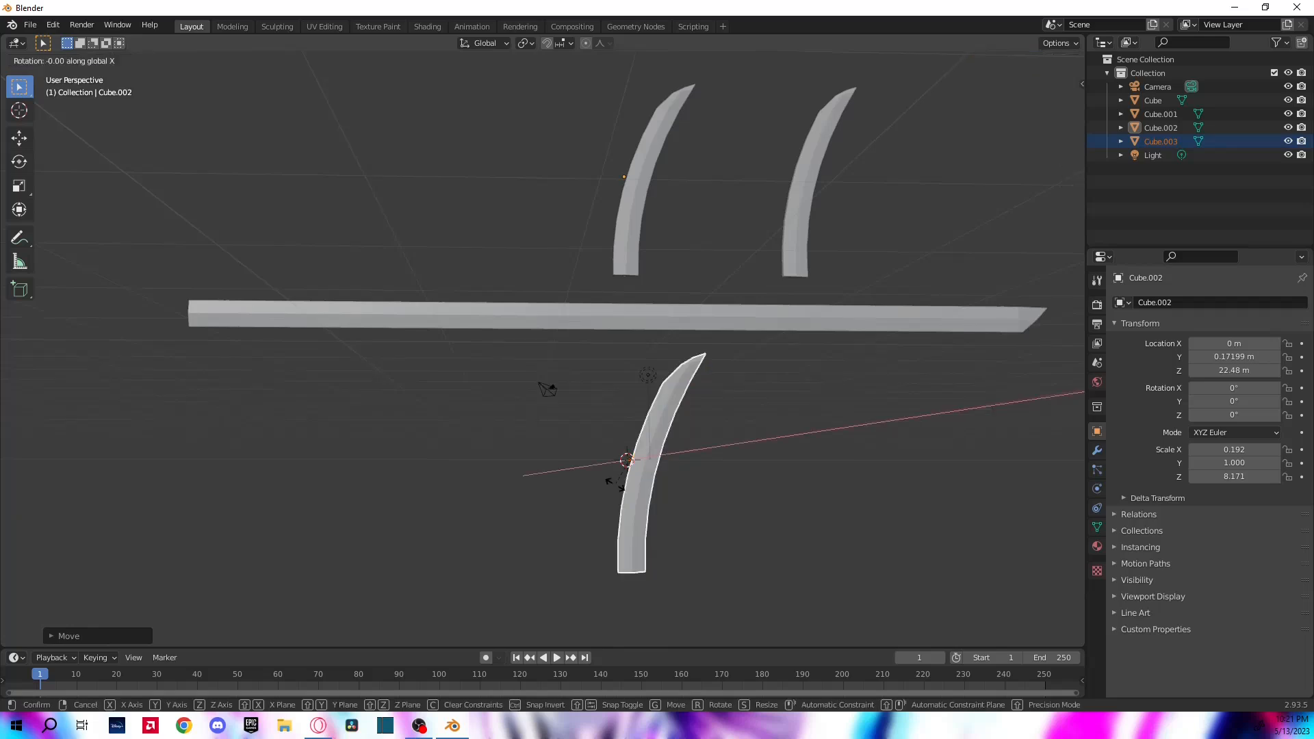
type("-180")
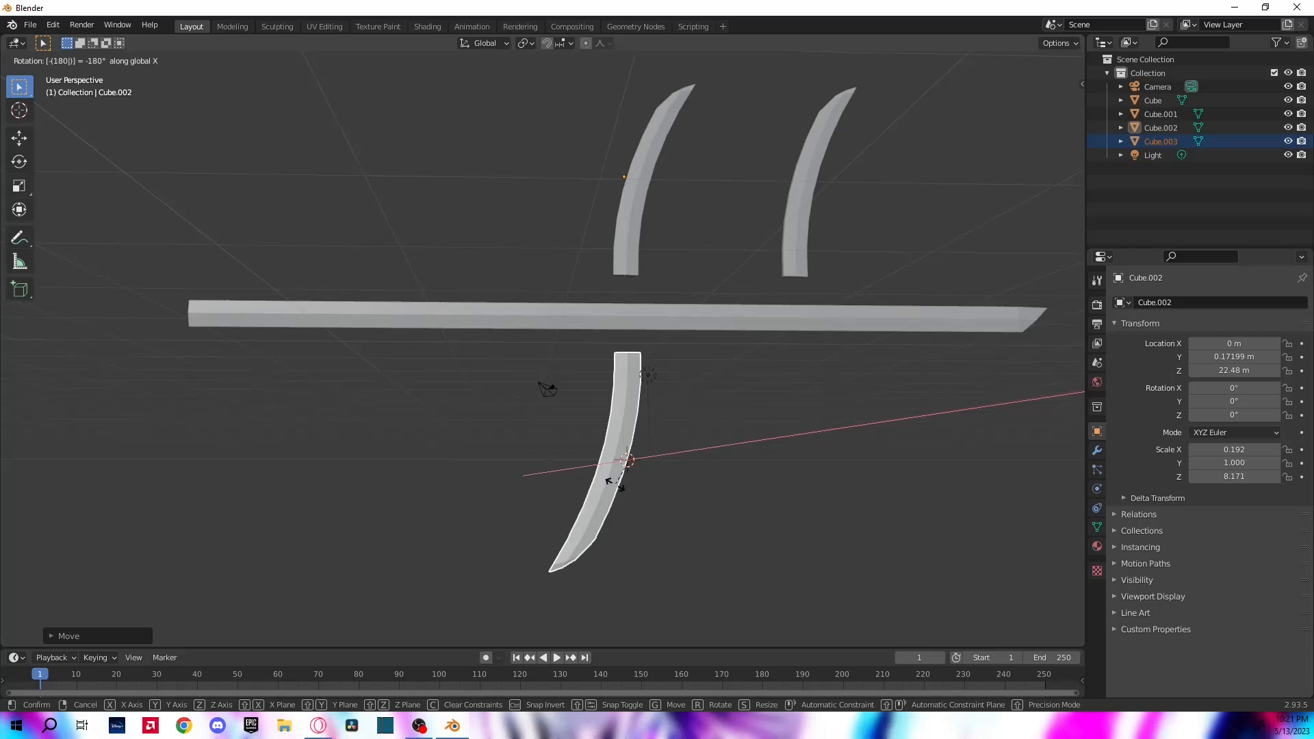
key("Return")
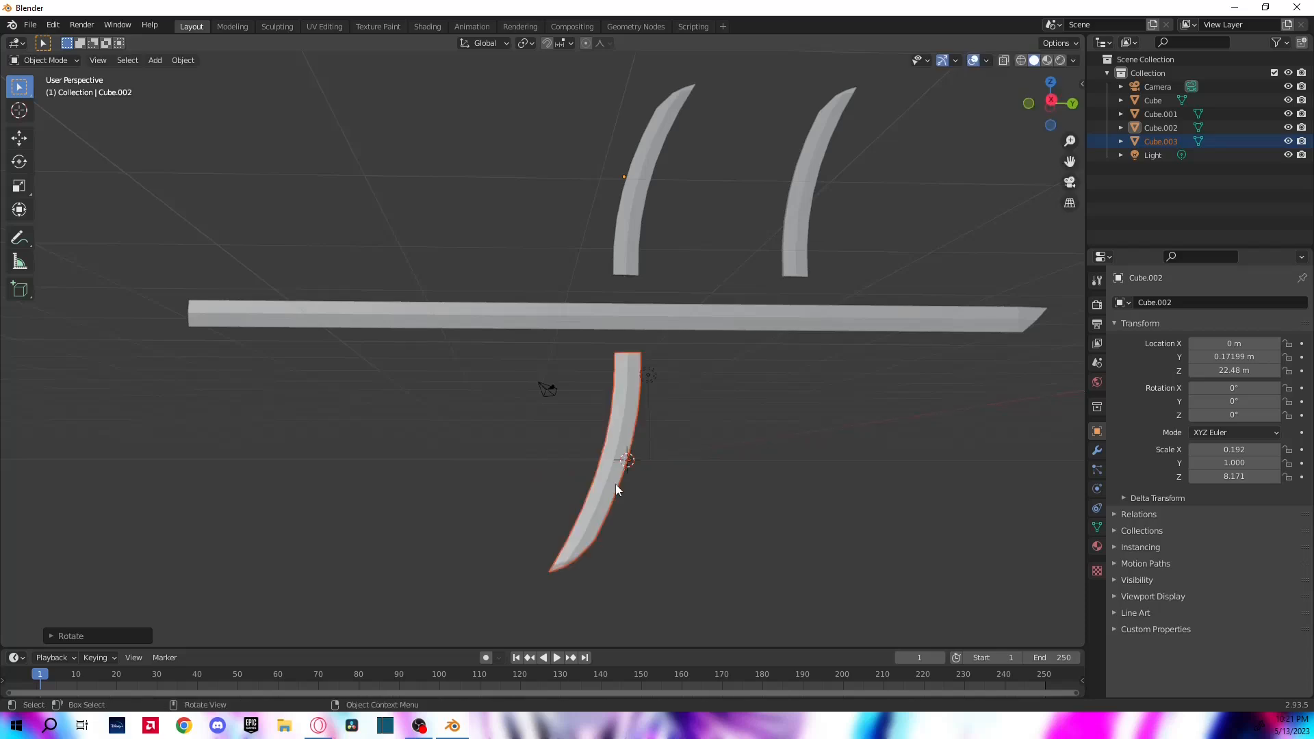
key("r")
key("z")
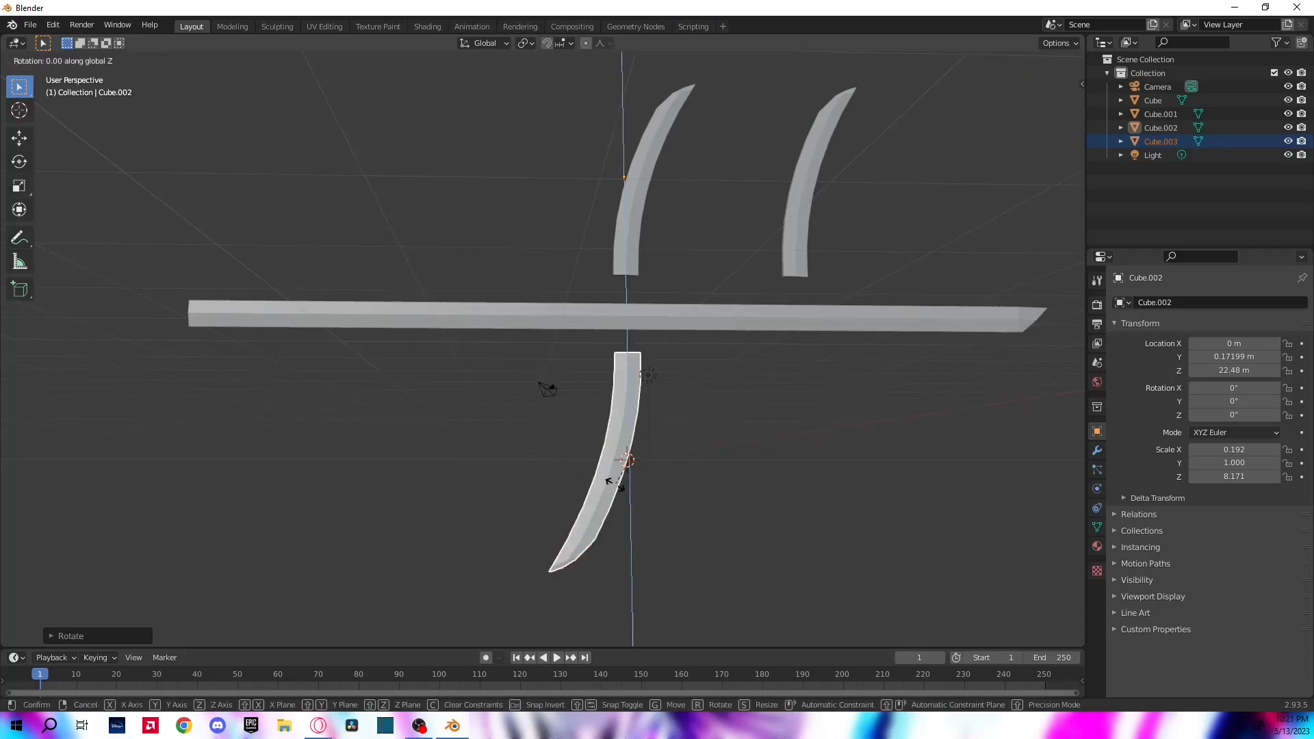
type("180")
key("Return")
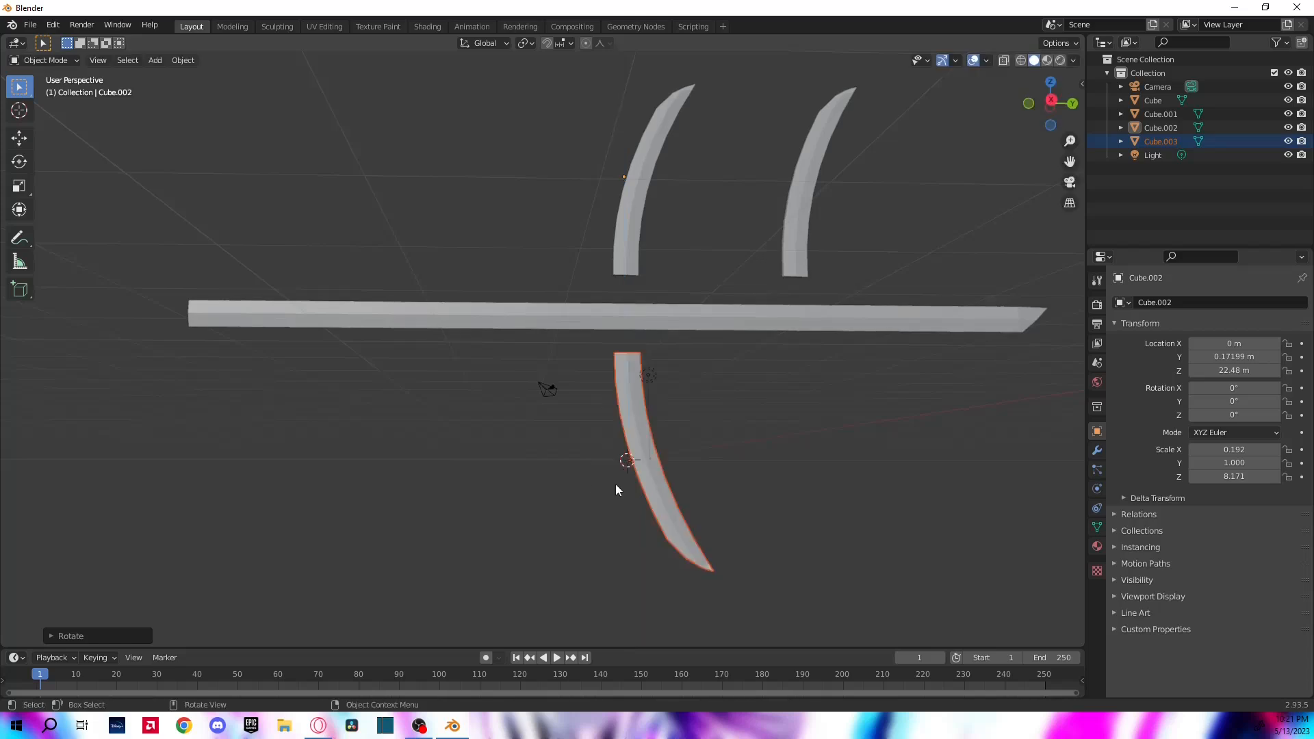
Move the lower curved piece along Y toward the blade's square end, at about -17 m
key("g")
key("y")
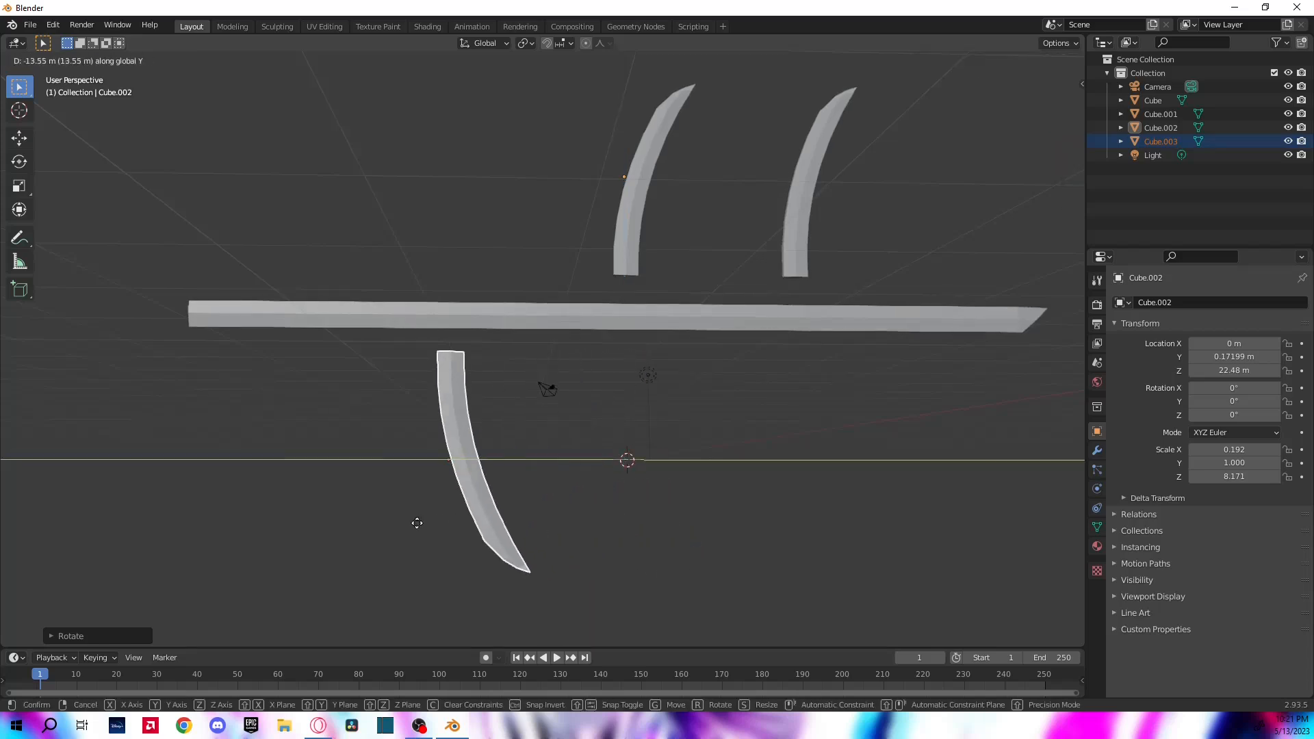
left_click(384, 491)
key("s")
key("x")
right_click(423, 491)
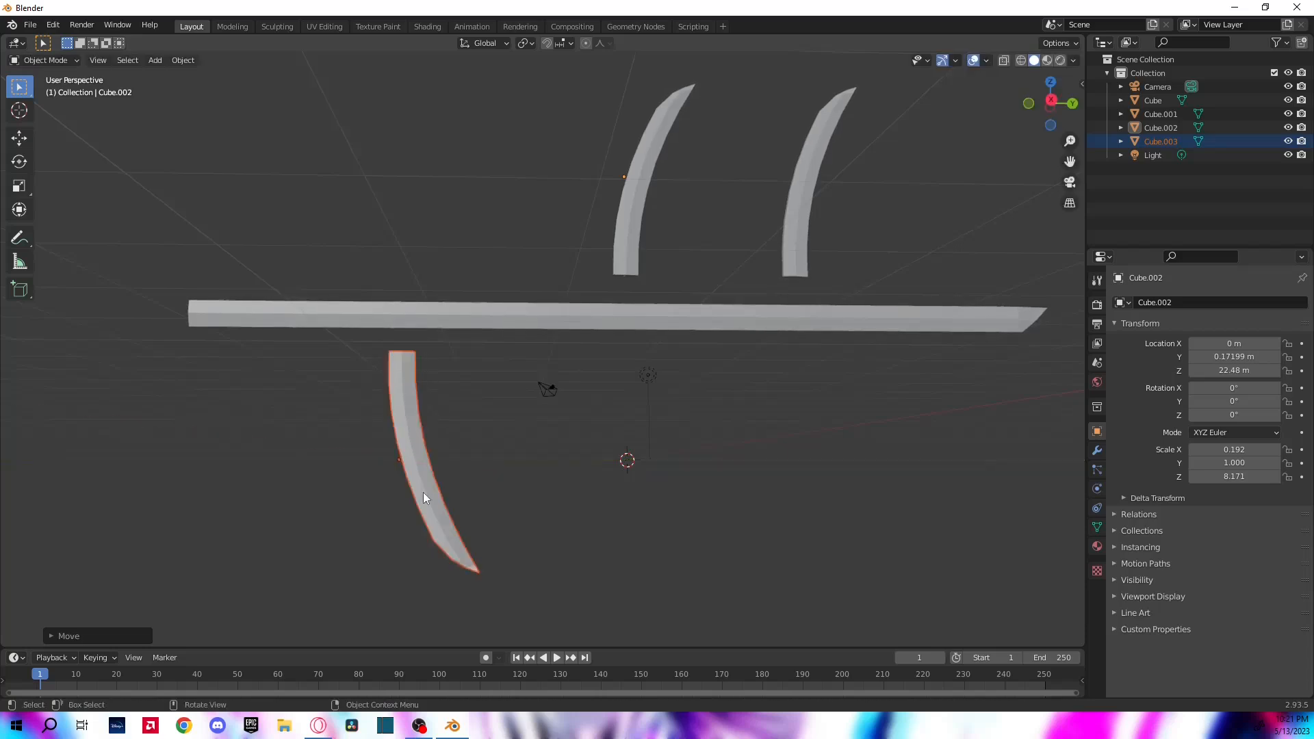
Shorten the lower curved piece along Z to about 0.55 of its length
key("s")
key("x")
key("z")
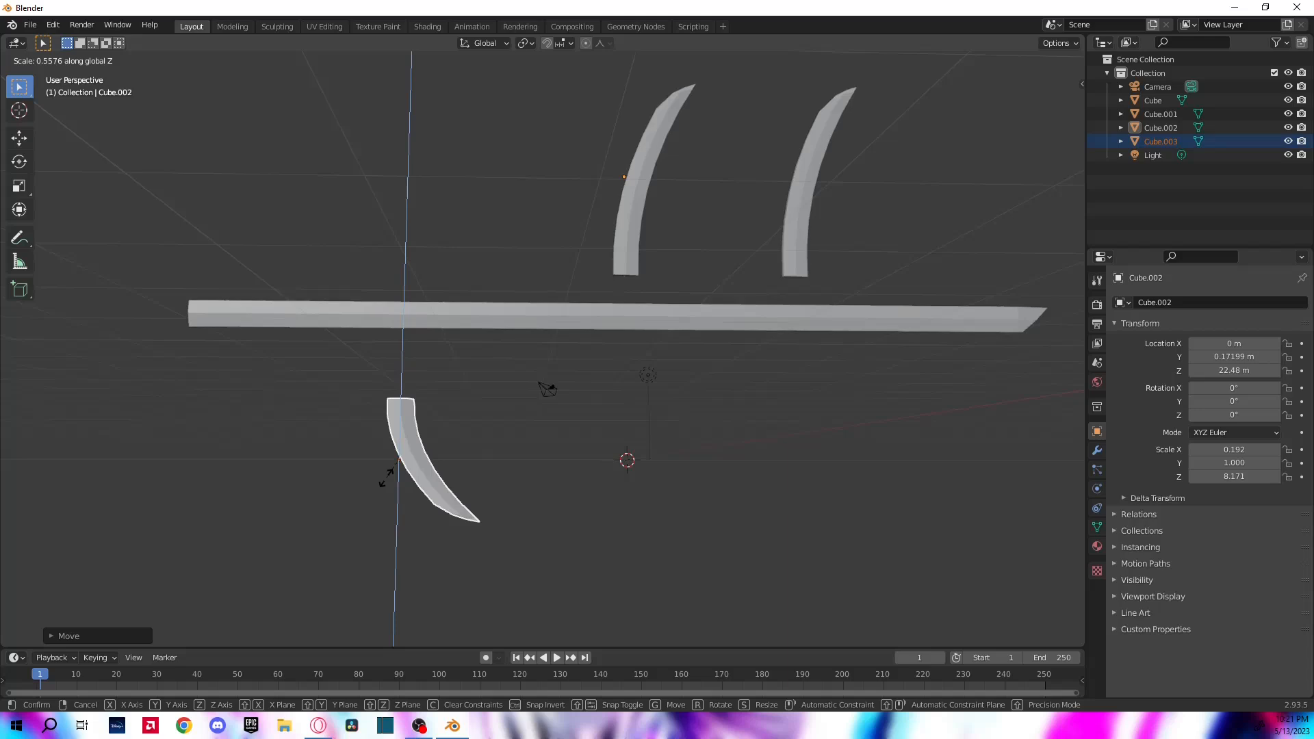
left_click(389, 484)
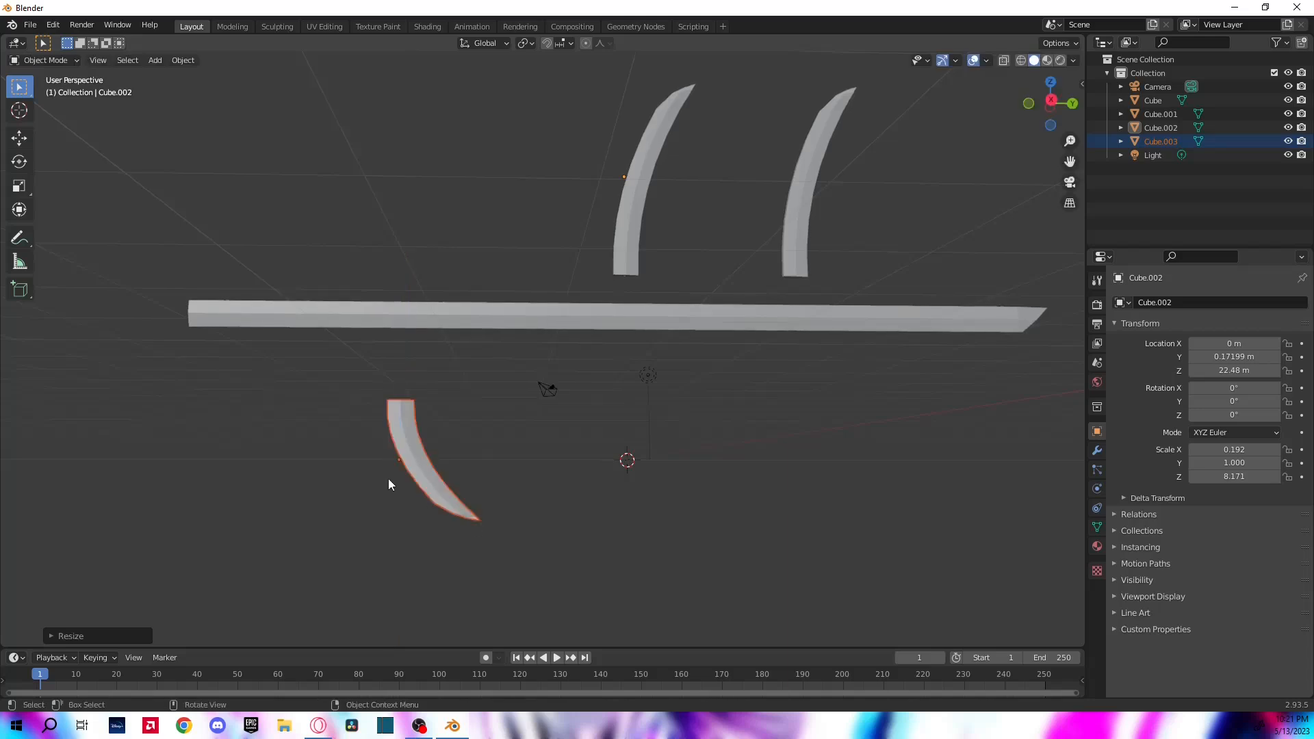
Move the shortened lower piece up along Z until its base meets the blade's underside
key("g")
key("y")
key("z")
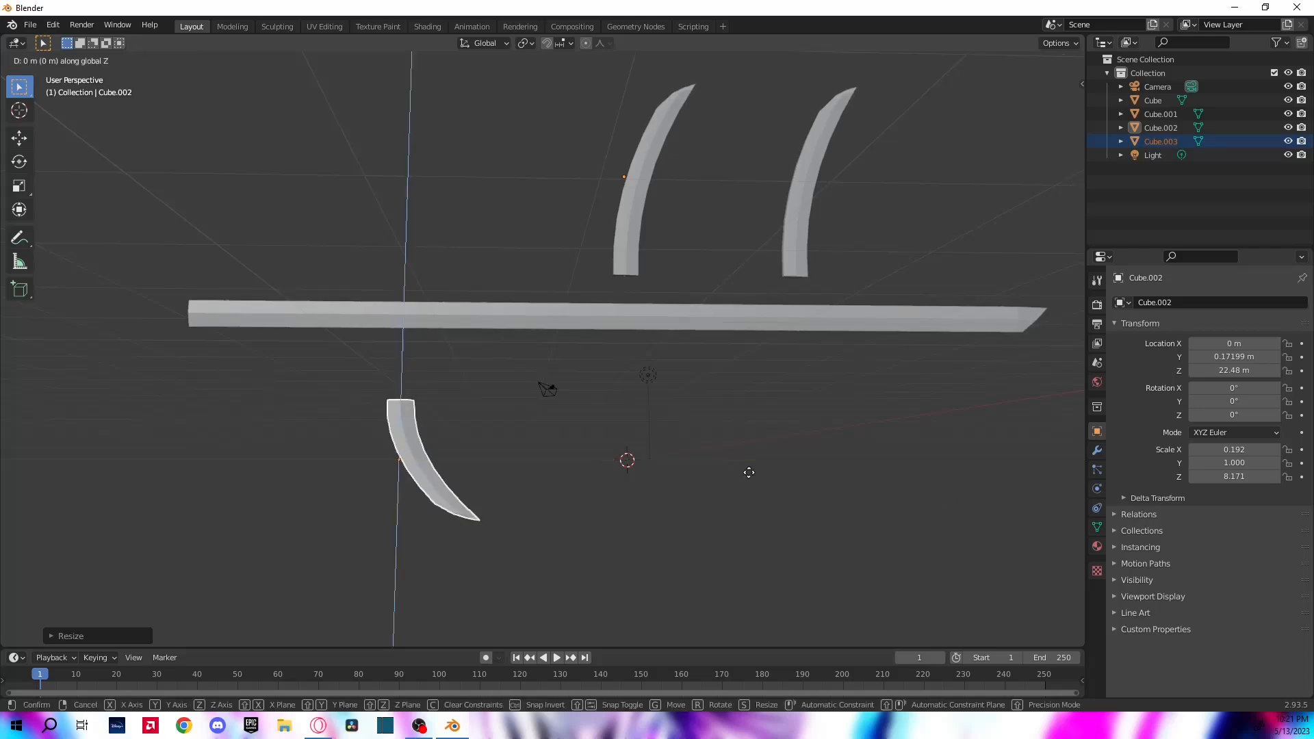
left_click(746, 403)
left_click(759, 423)
Select both upper curved pieces and move them down along Z to about 20 m, toward the blade's upper edge
middle_click_drag(762, 428, 688, 529, "shift")
left_click(546, 330)
left_click(713, 356, "shift")
left_click(689, 524)
left_click(546, 369, "shift")
left_click(721, 369, "shift")
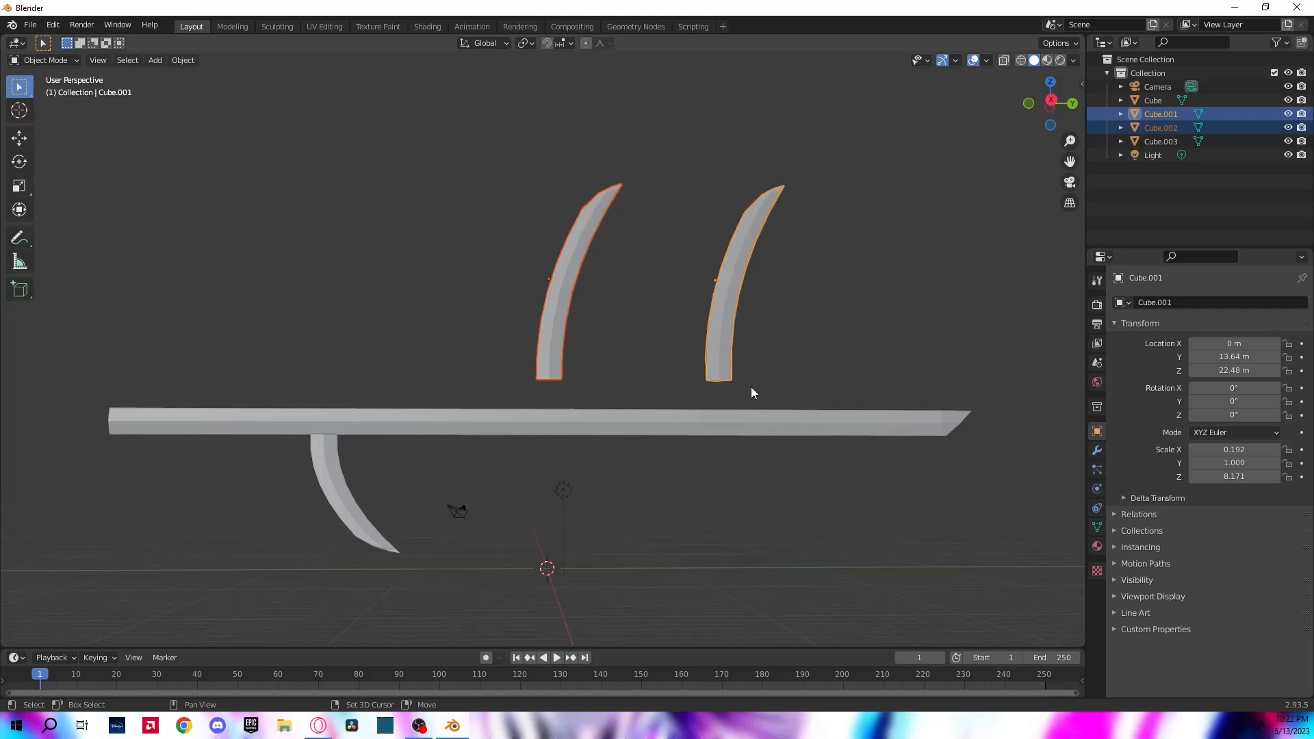
left_click(644, 584)
left_click(574, 303)
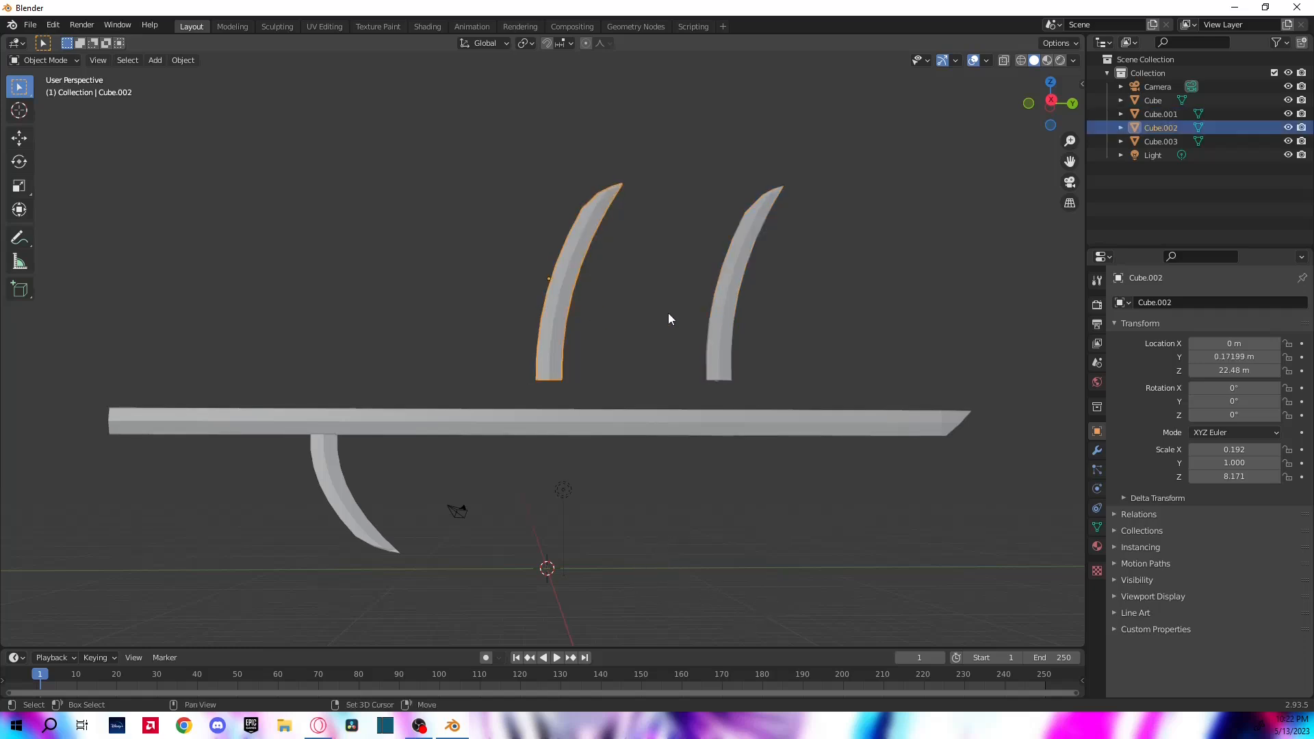
left_click(726, 319, "shift")
key("g")
key("y")
key("z")
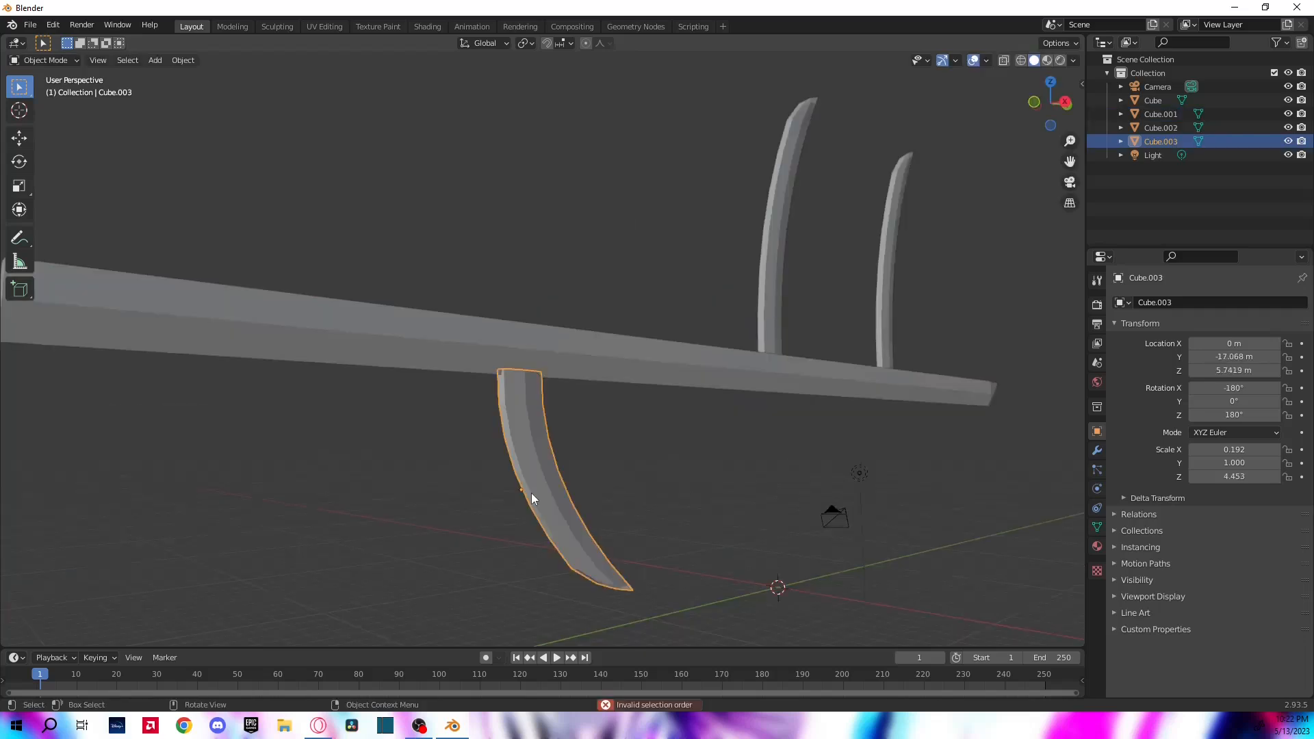
Raise the lower curved piece along Z so its base sinks into the blade, and deselect it
key("g")
key("y")
key("z")
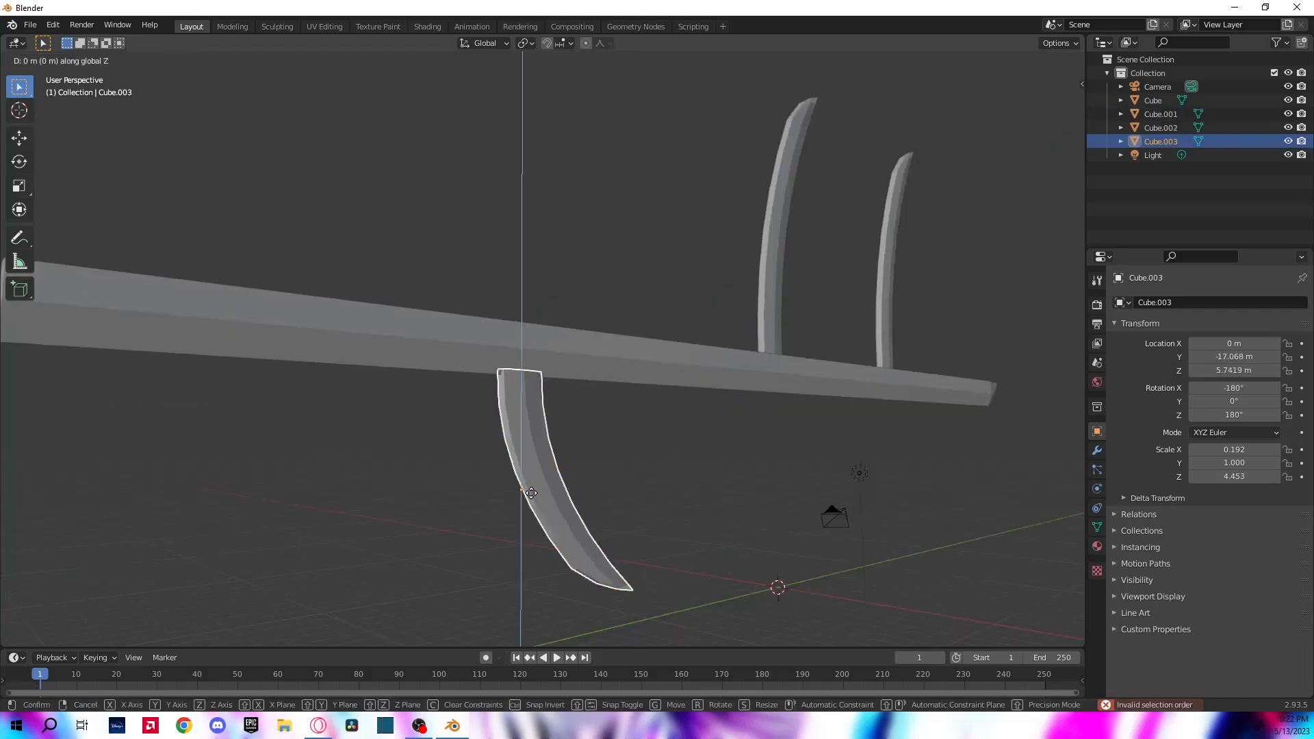
left_click(517, 458)
left_click(480, 515)
Select both upper curved pieces and scale them along Z to about 0.78 of their length
middle_click_drag(479, 515, 423, 515)
scroll(400, 523, "down", 4)
left_click(531, 318)
left_click(696, 301, "shift")
key("s")
key("z")
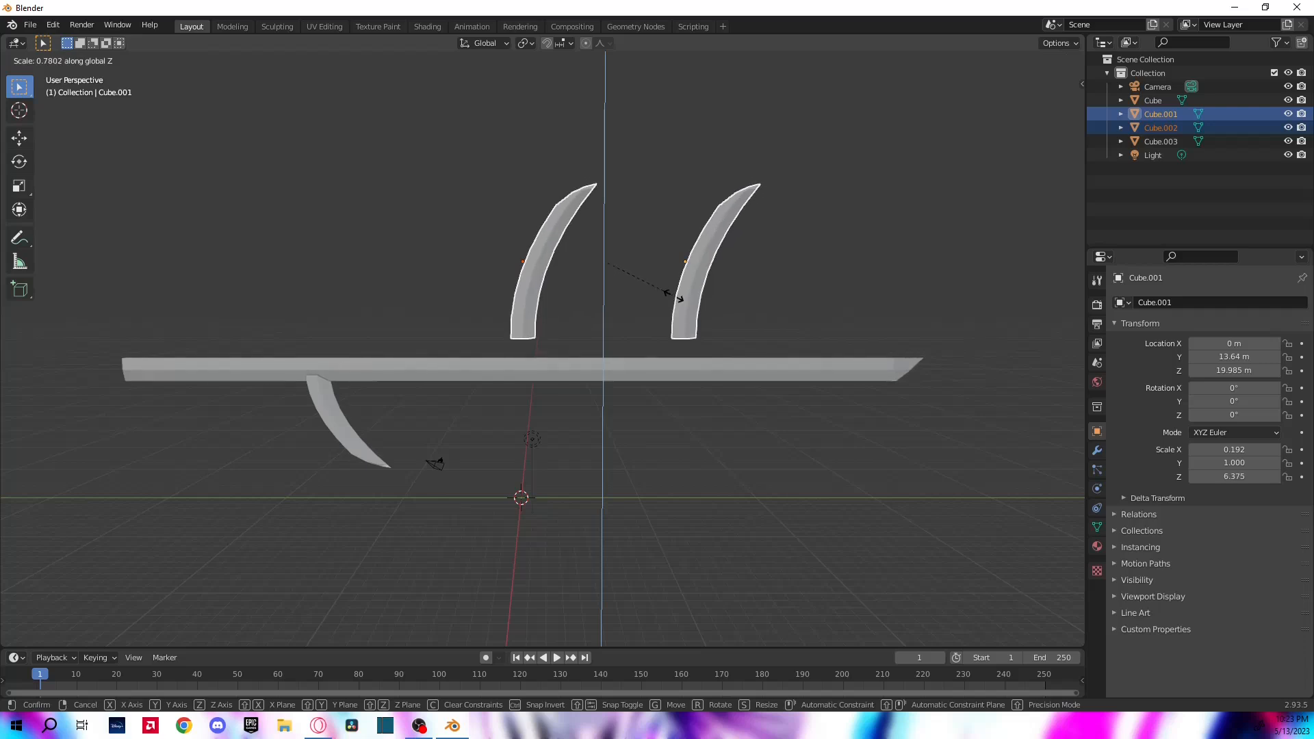
left_click(675, 296)
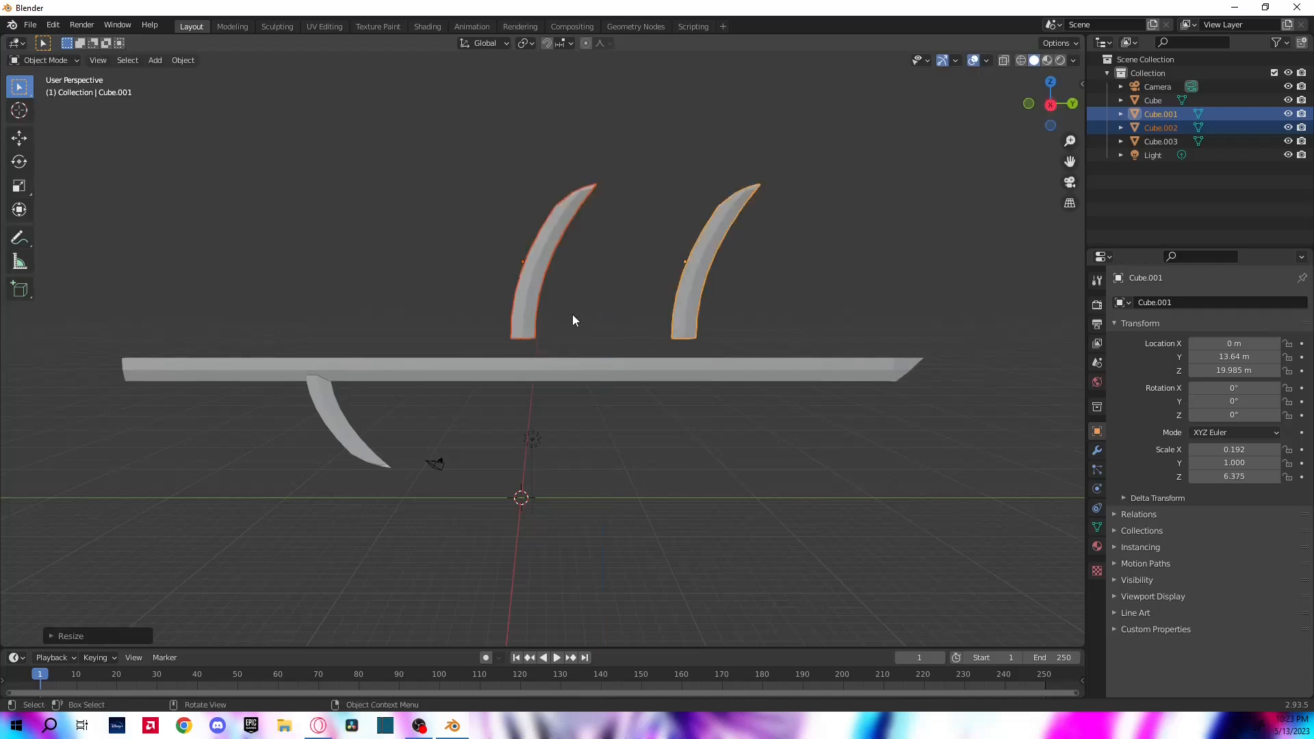
Move both upper curved pieces down along Z until their bases sit inside the blade
key("g")
key("y")
key("z")
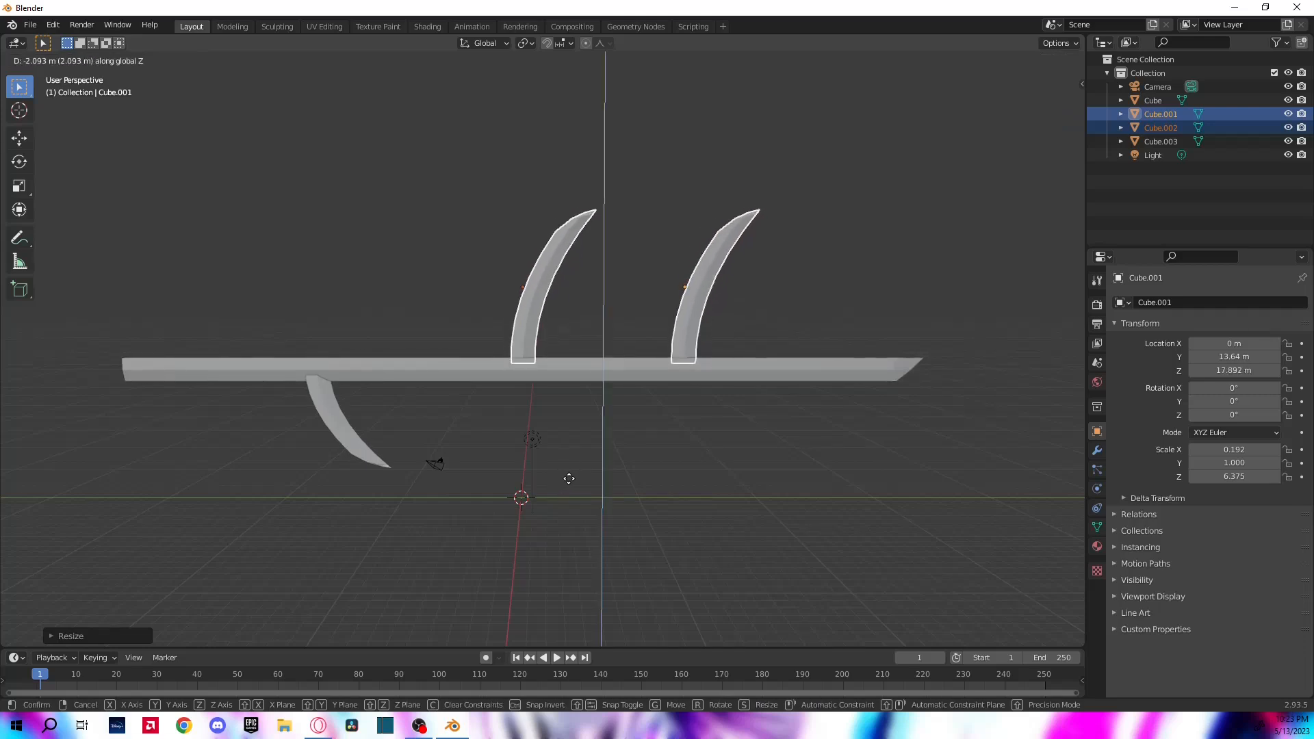
left_click(569, 488)
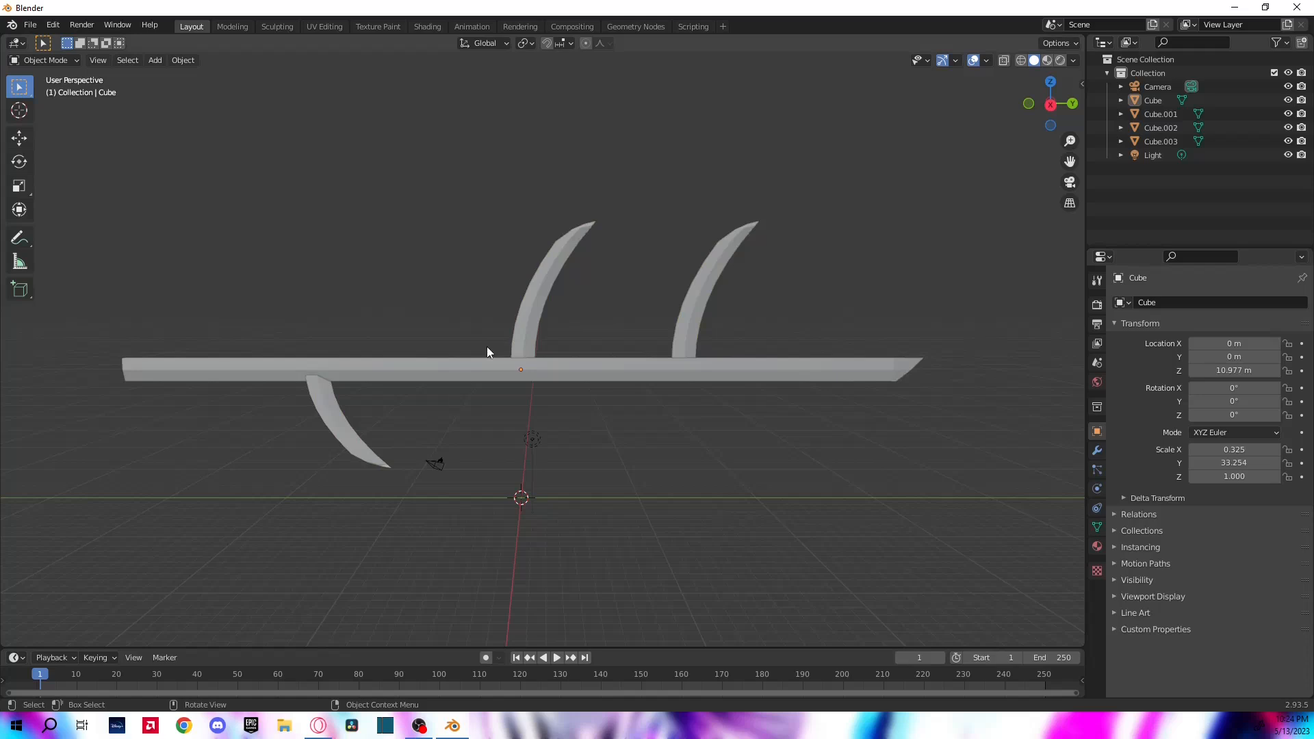
Parent the three curved pieces to the blade, with the blade as the active object
left_click(353, 426)
left_click(527, 339, "shift")
left_click(683, 315, "shift")
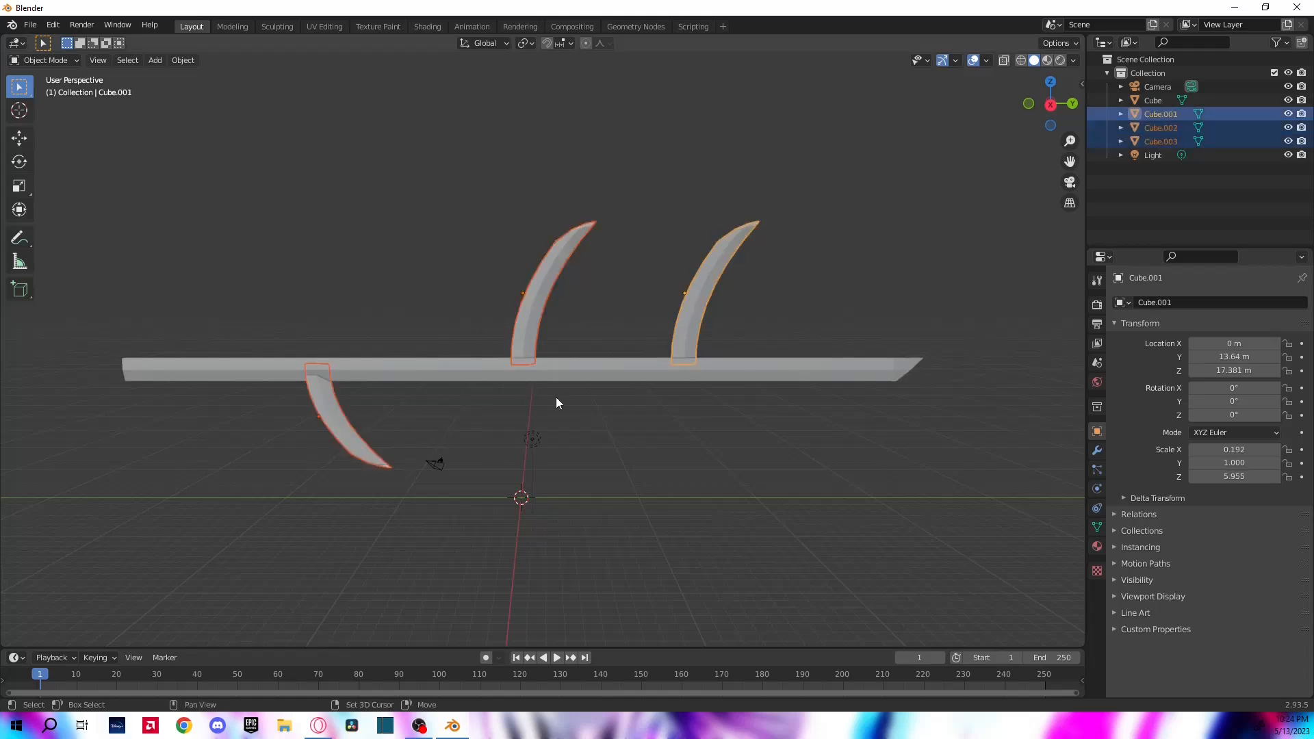
left_click(553, 376, "shift")
right_click(544, 450)
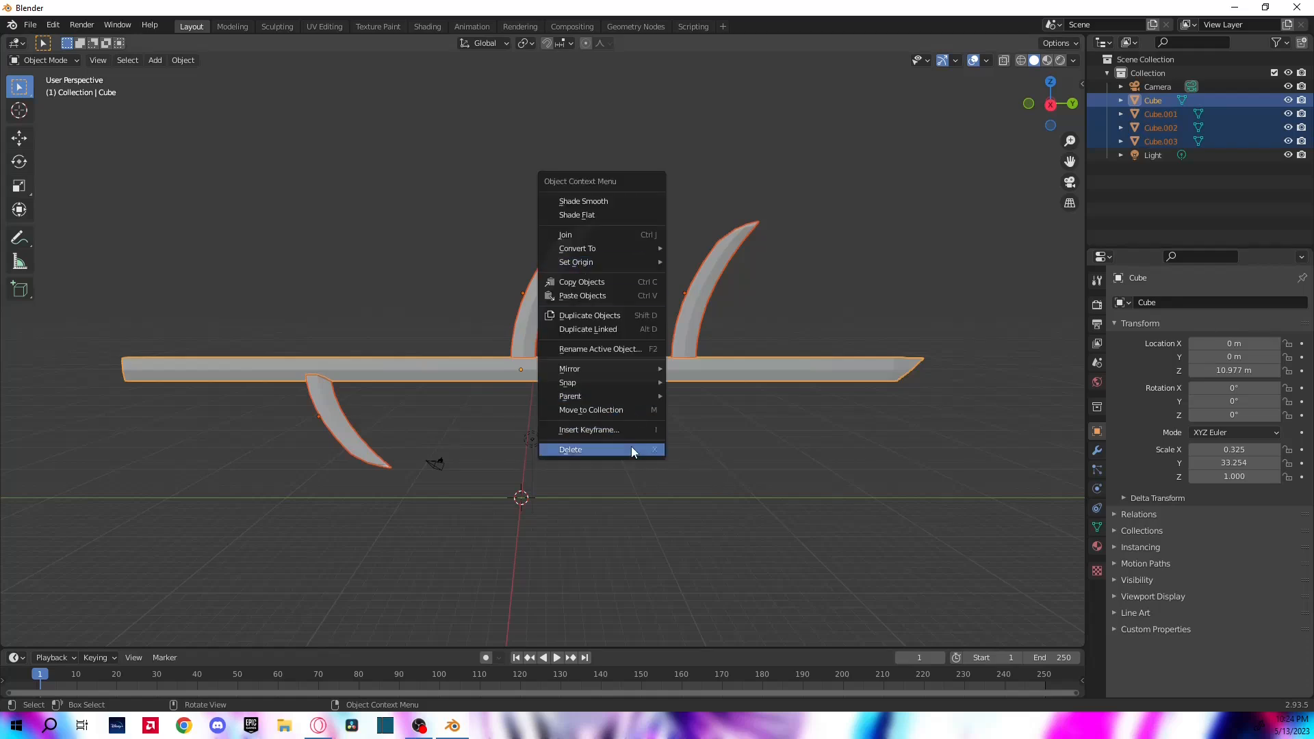
mouse_move(616, 396)
left_click(732, 395)
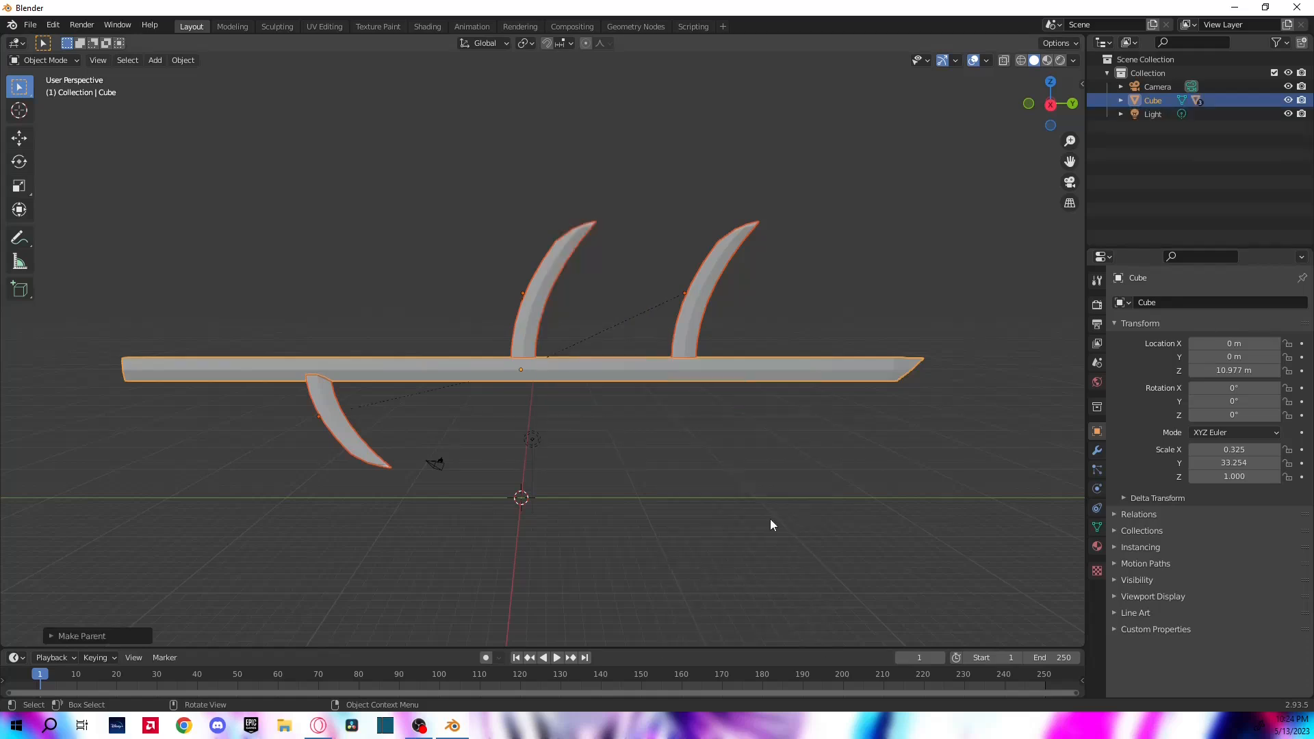
Rotate the blade freely to test the parented spikes, undo the rotation, and cancel a trial rotation of one upper spike
left_click(602, 383)
key("r")
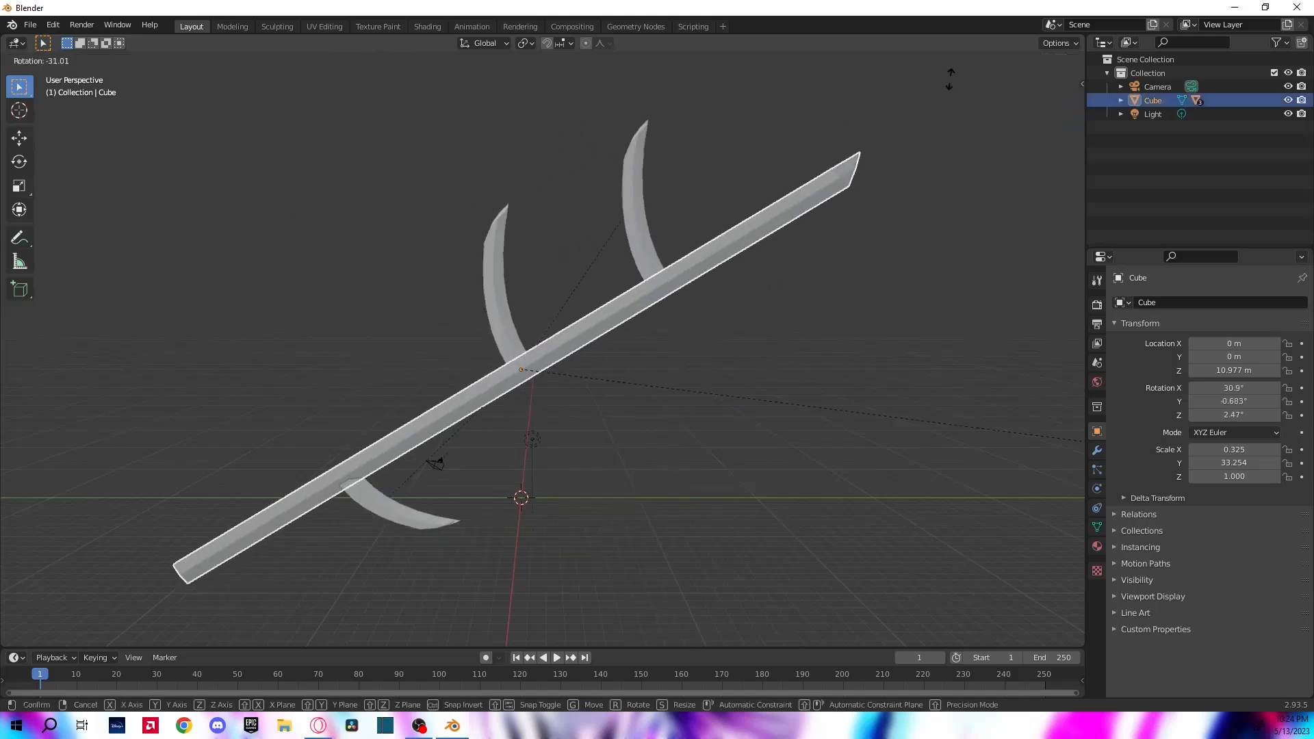
left_click(706, 477)
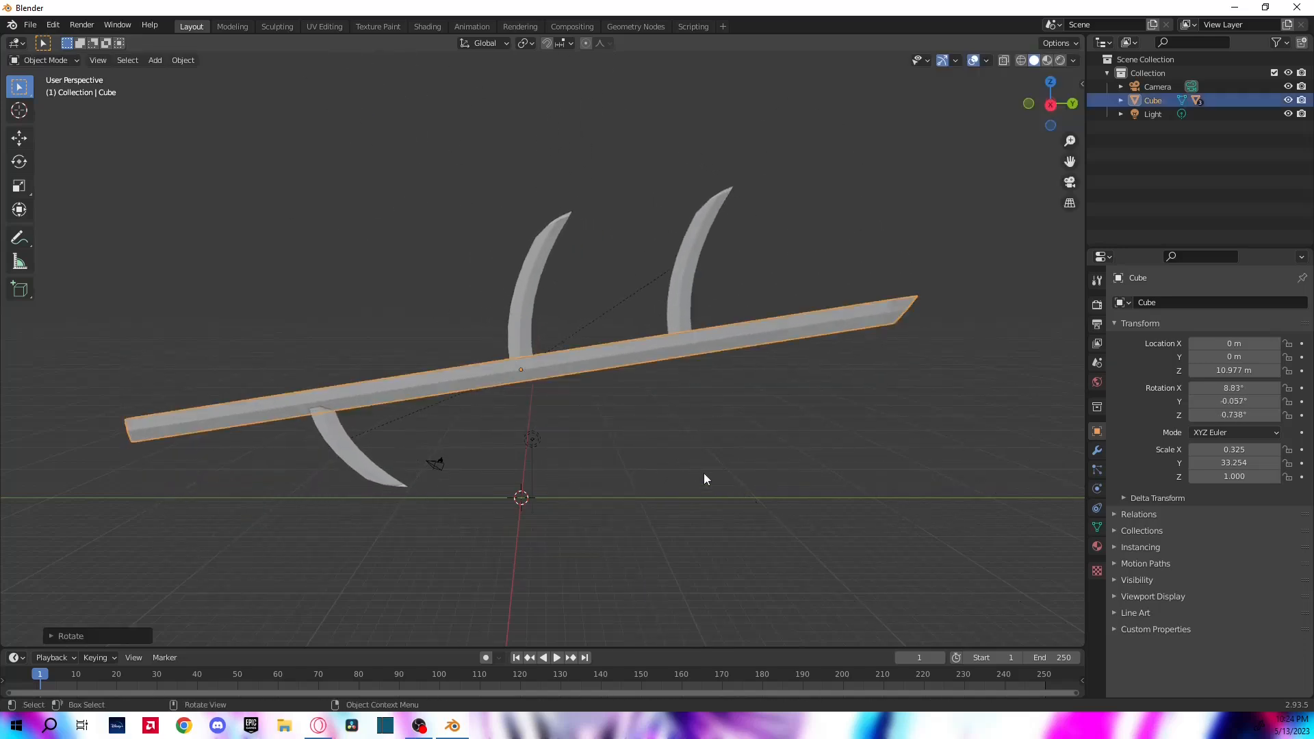
key("ctrl+z")
key("ctrl+z")
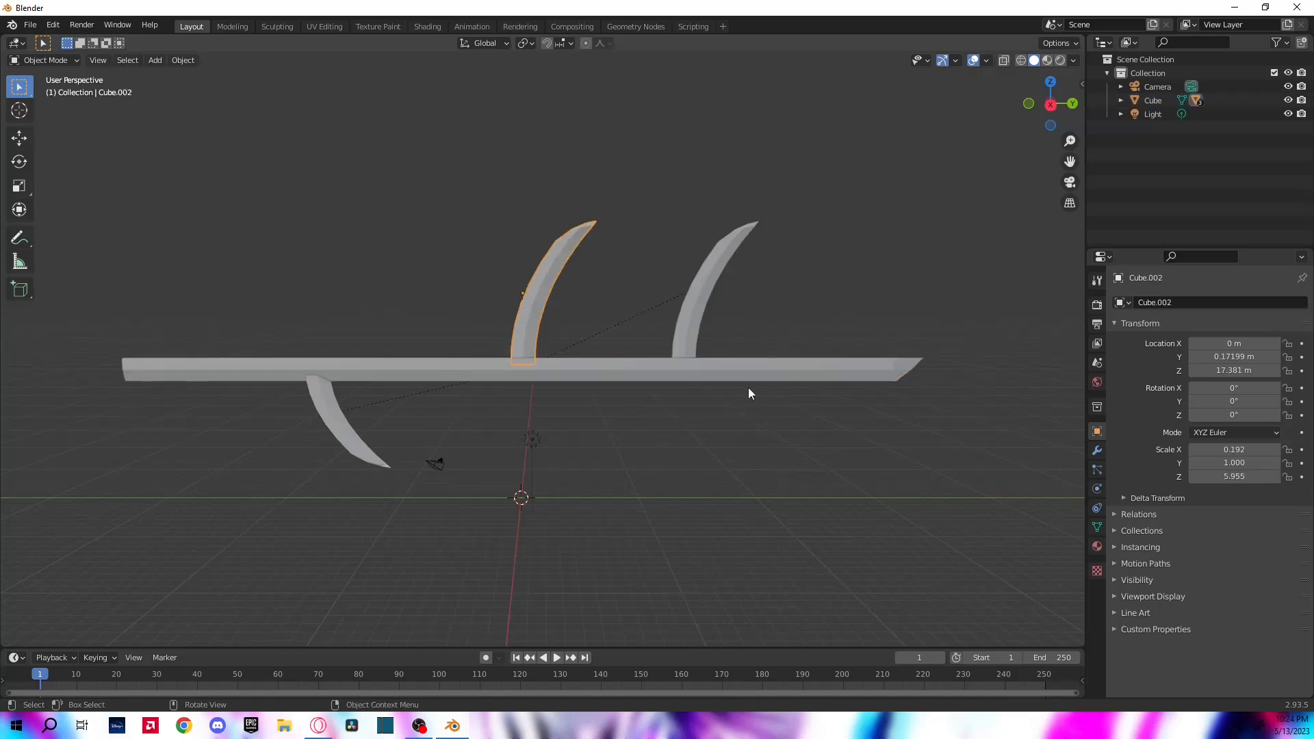
key("r")
right_click(748, 298)
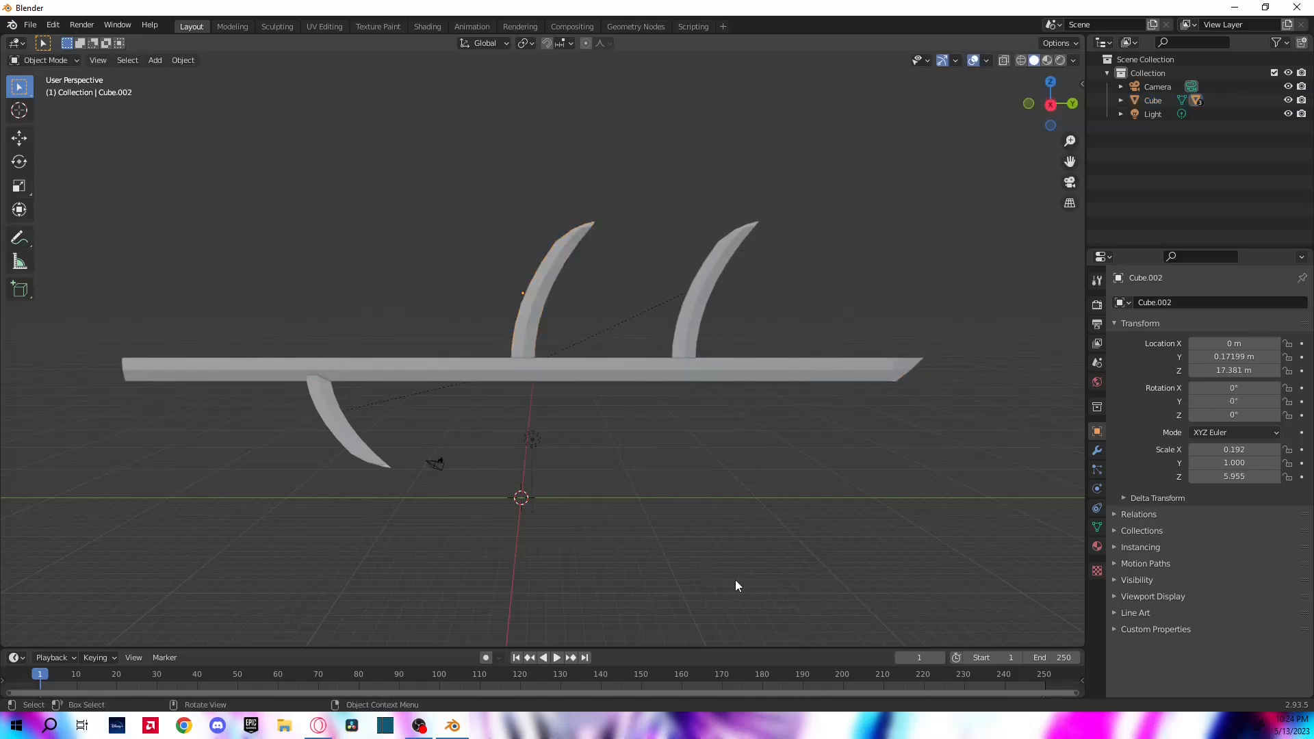